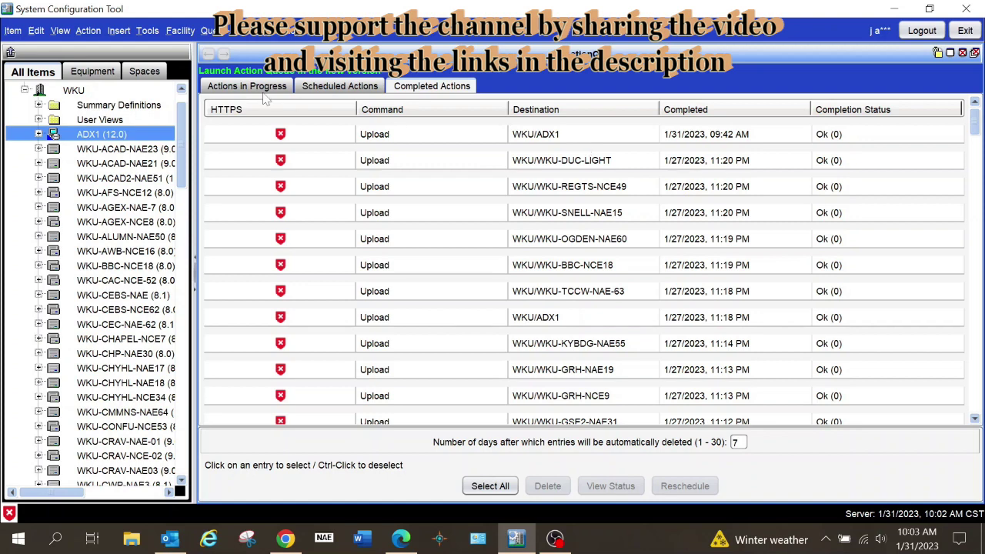
- Expand the Equipment Definitions folder under ADX1 and look through its existing building folders and definitions
left_click(39, 134)
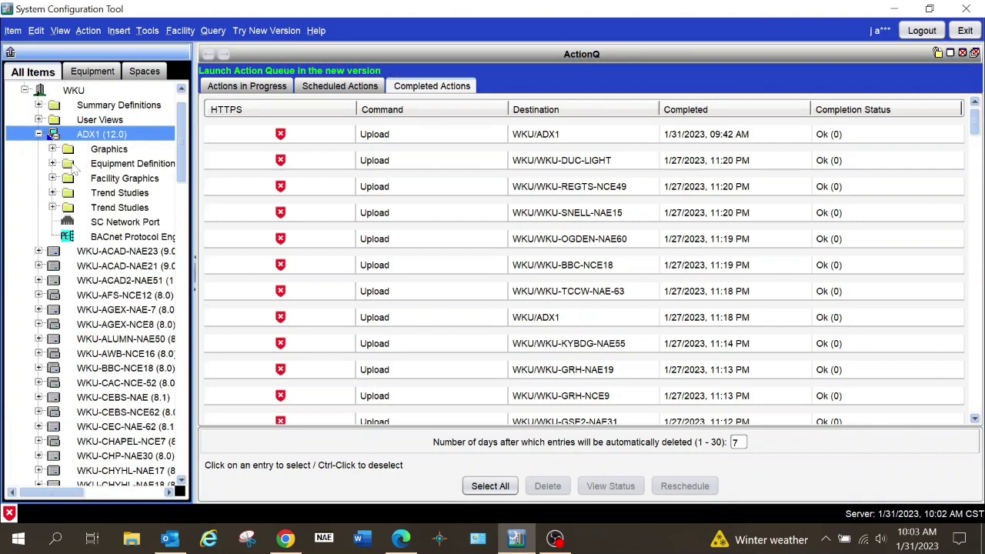
left_click(52, 163)
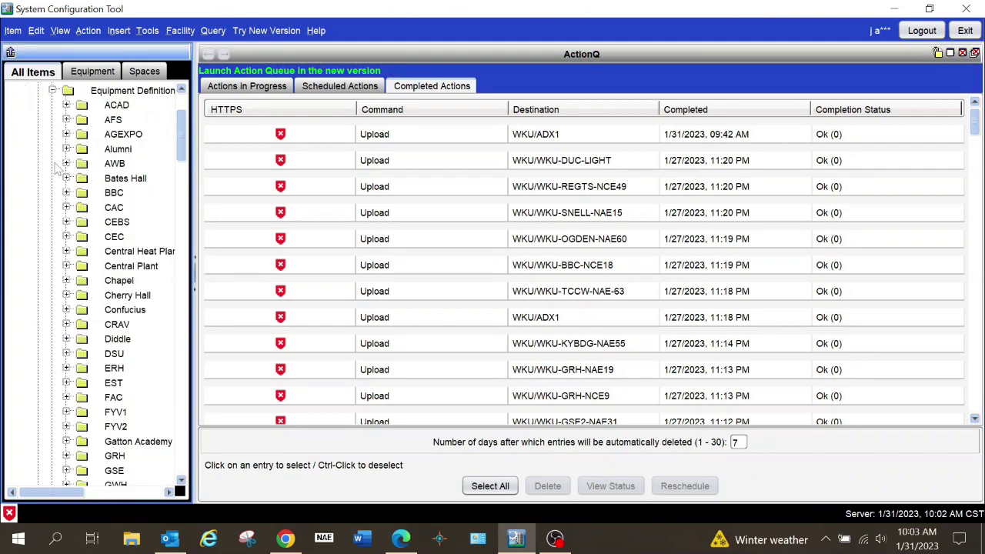
left_click_drag(182, 154, 185, 240)
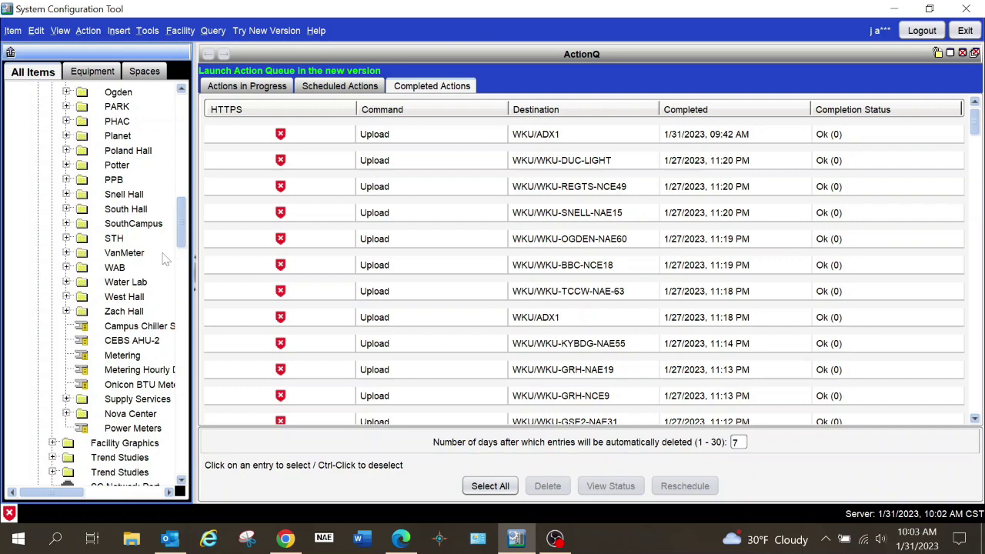
scroll(154, 262, "up", 1)
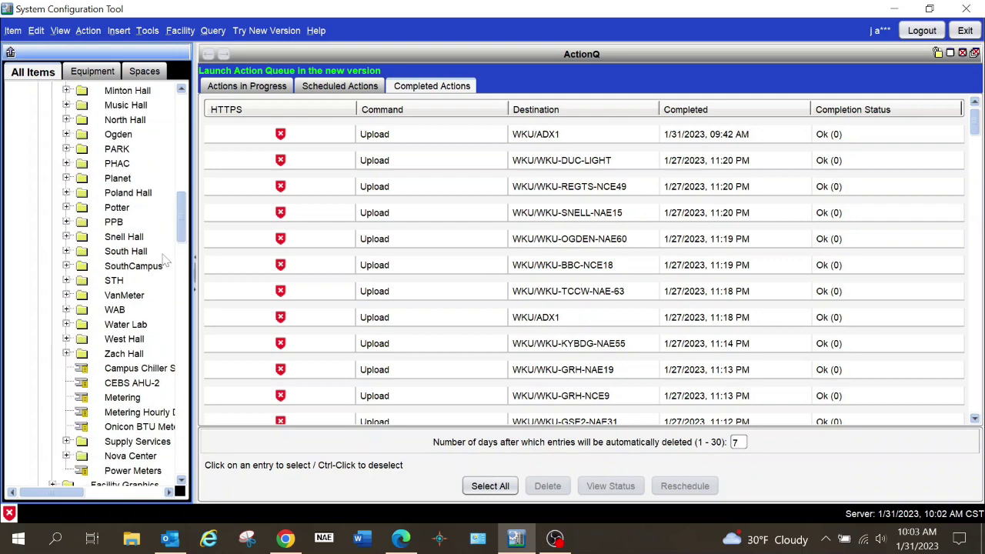
scroll(146, 262, "up", 1)
scroll(147, 258, "up", 2)
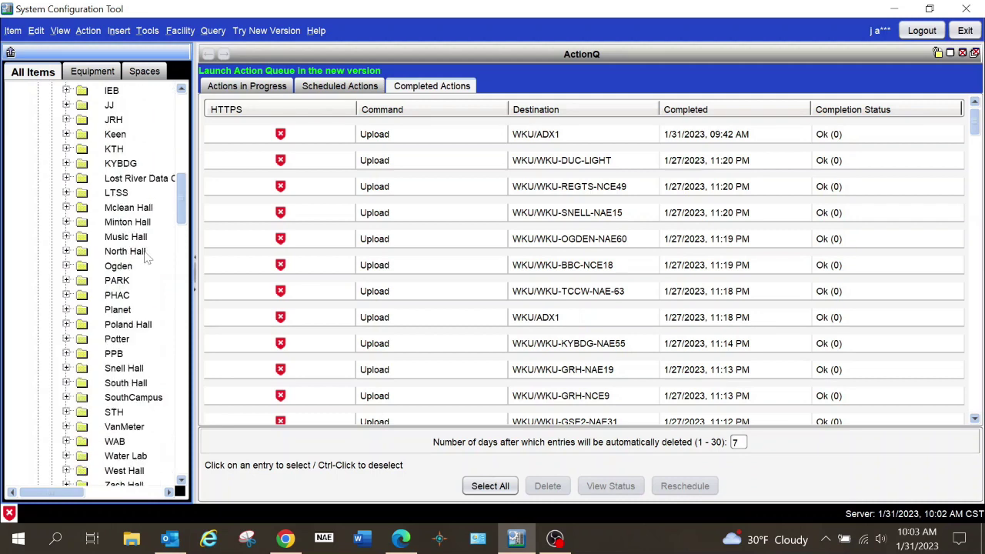
scroll(146, 258, "up", 7)
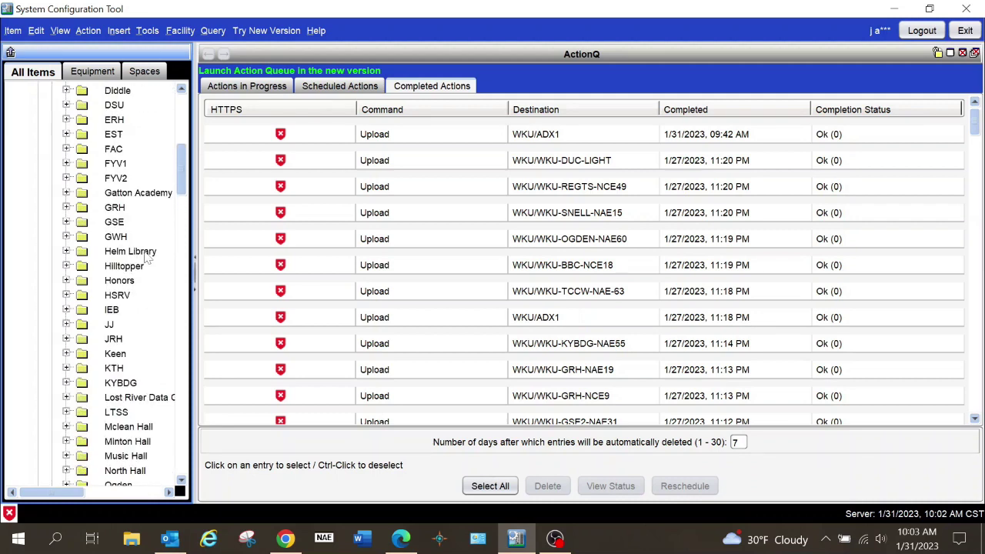
scroll(146, 258, "up", 5)
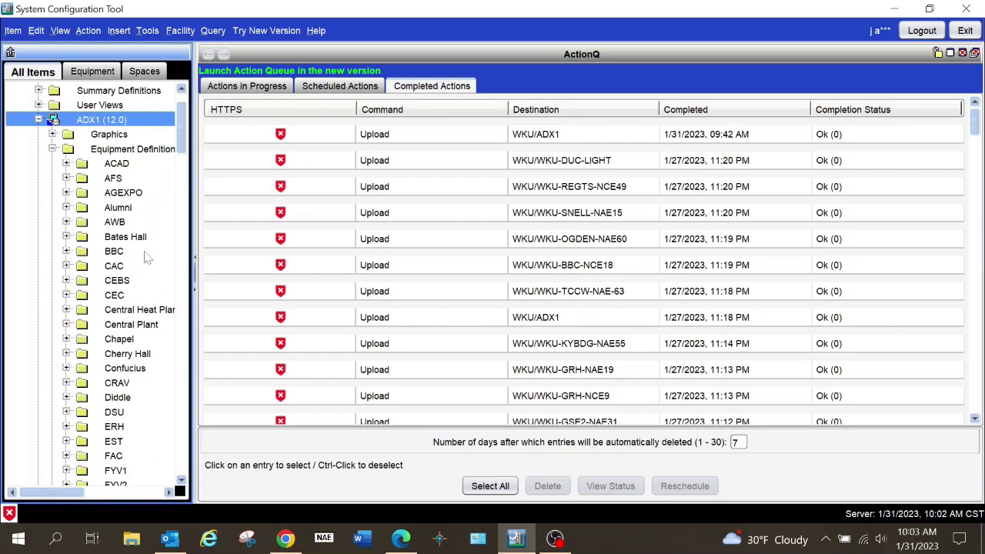
- Start a new equipment definition under Equipment Definitions and create a PFT folder as its destination
left_click(151, 150)
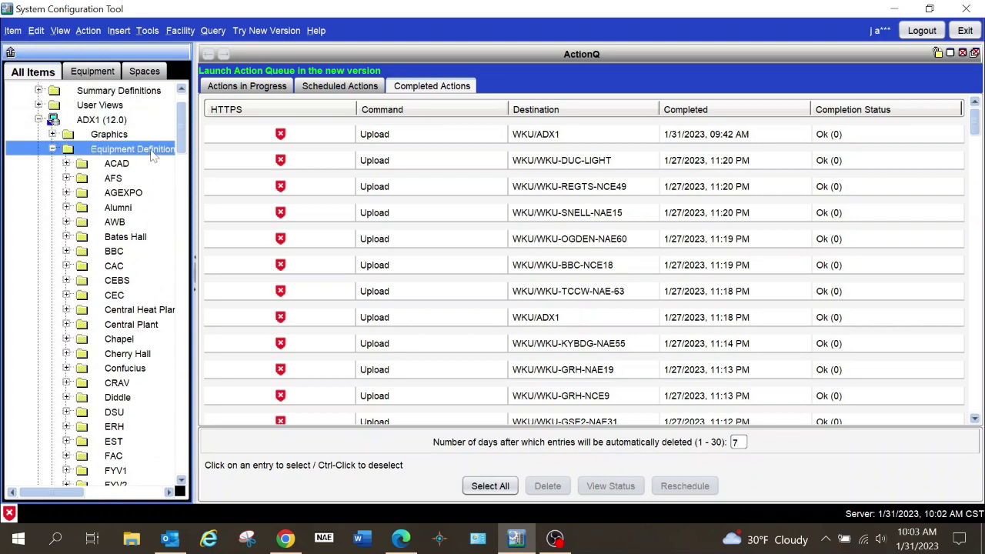
left_click(181, 30)
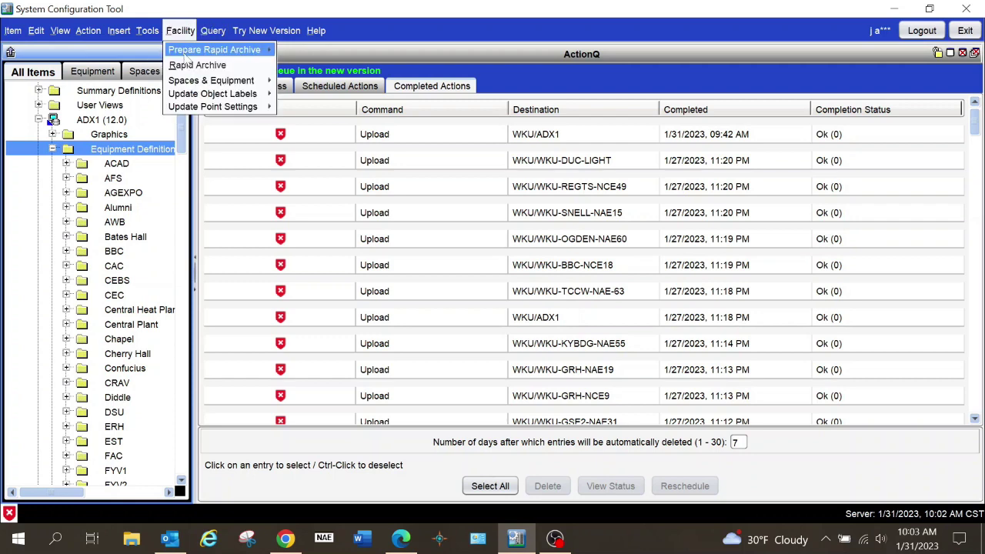
mouse_move(204, 52)
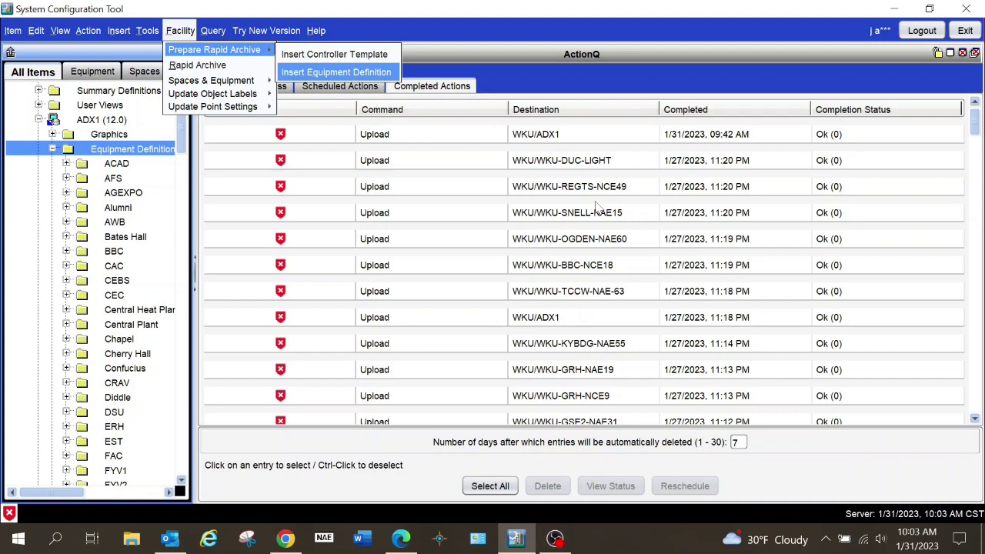
key("Return")
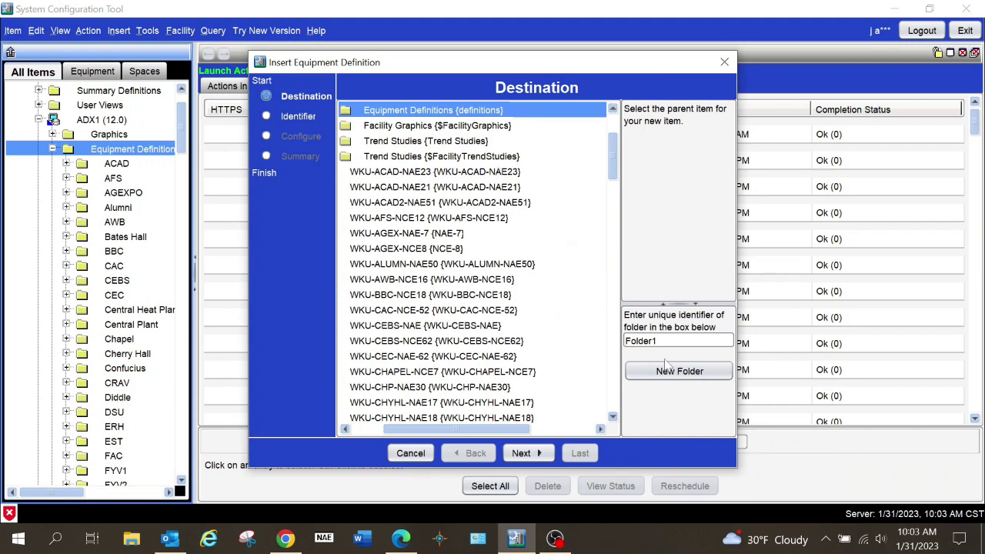
double_click(641, 340)
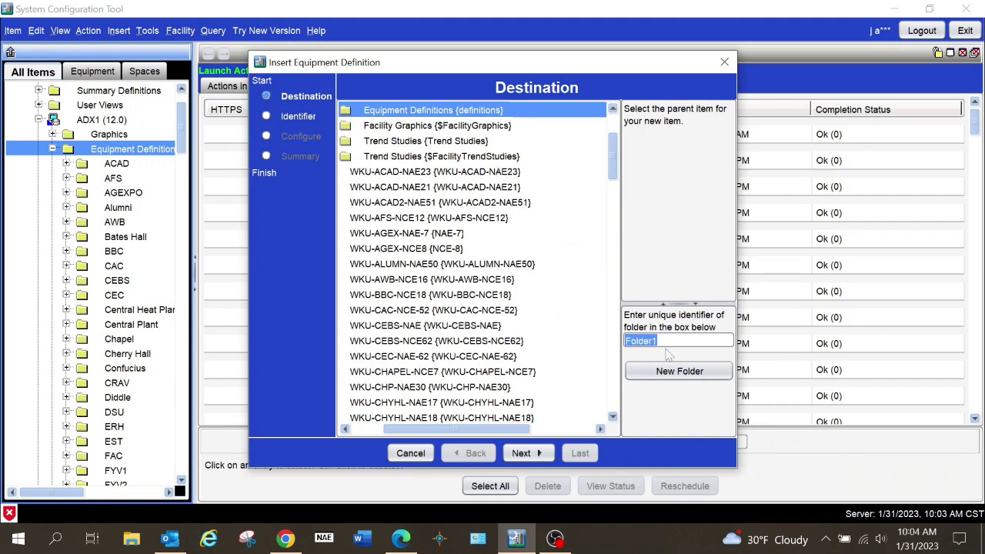
type("PFT")
left_click(675, 373)
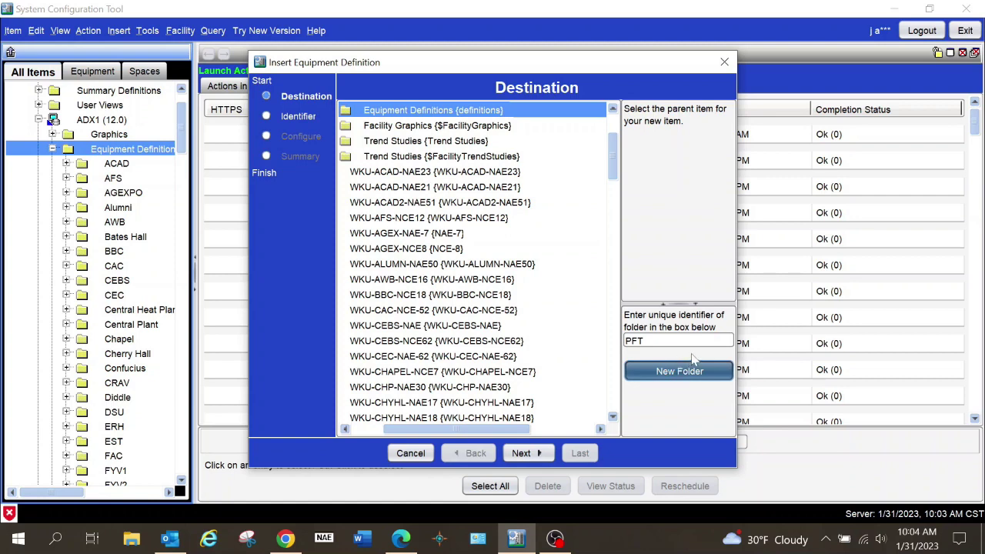
scroll(466, 377, "down", 1)
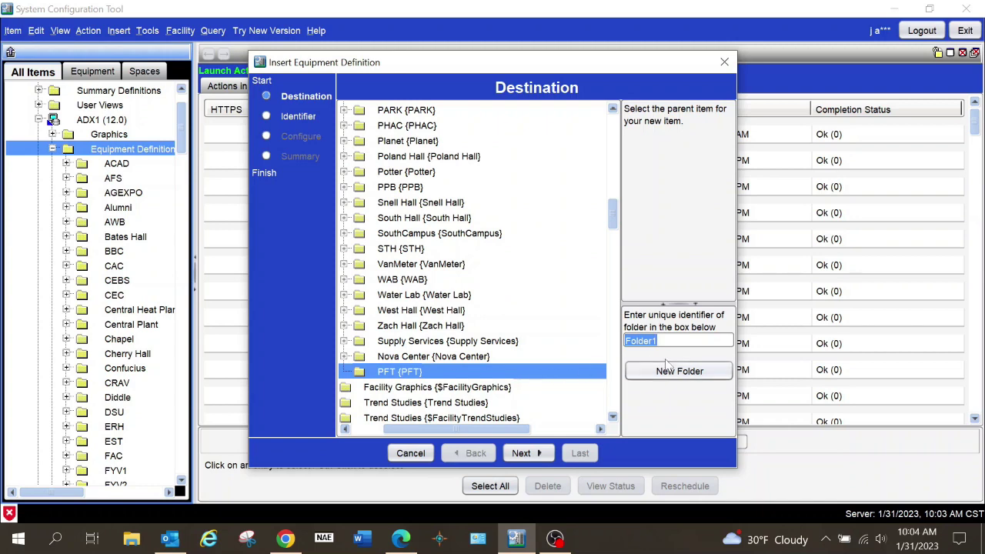
left_click(524, 454)
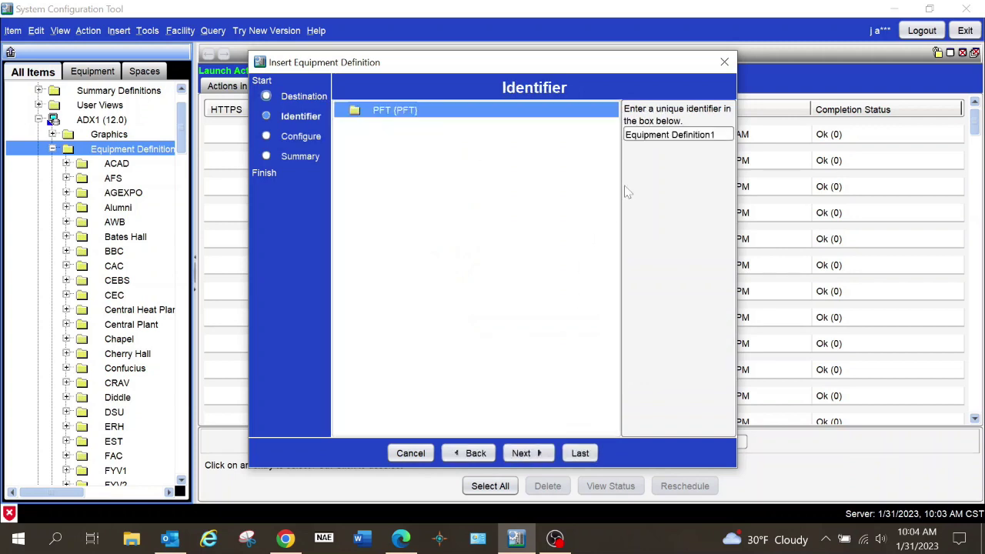
- Set the new equipment definition's identifier to PFT Chilled Water System and proceed to its configuration
left_click_drag(626, 134, 715, 134)
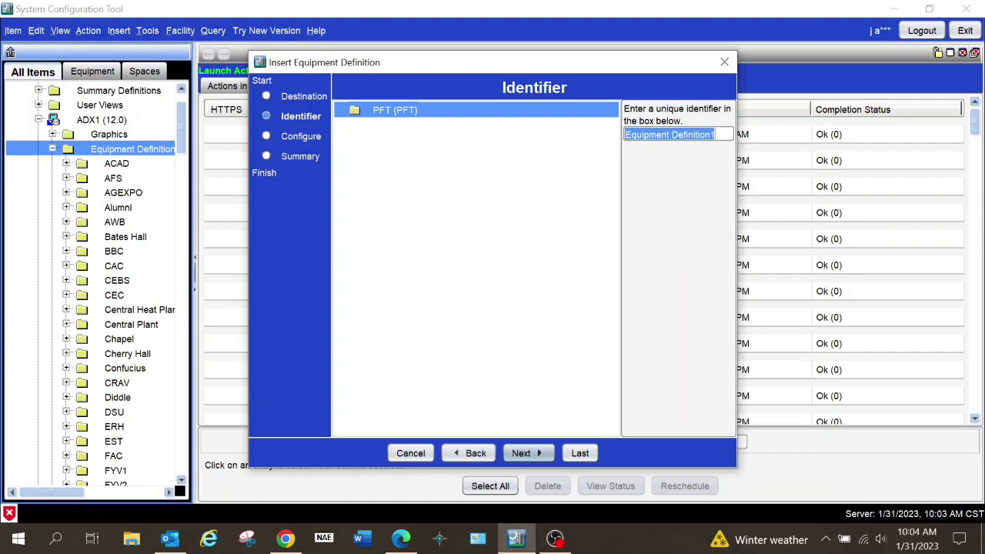
type("PFT Chilled Wa")
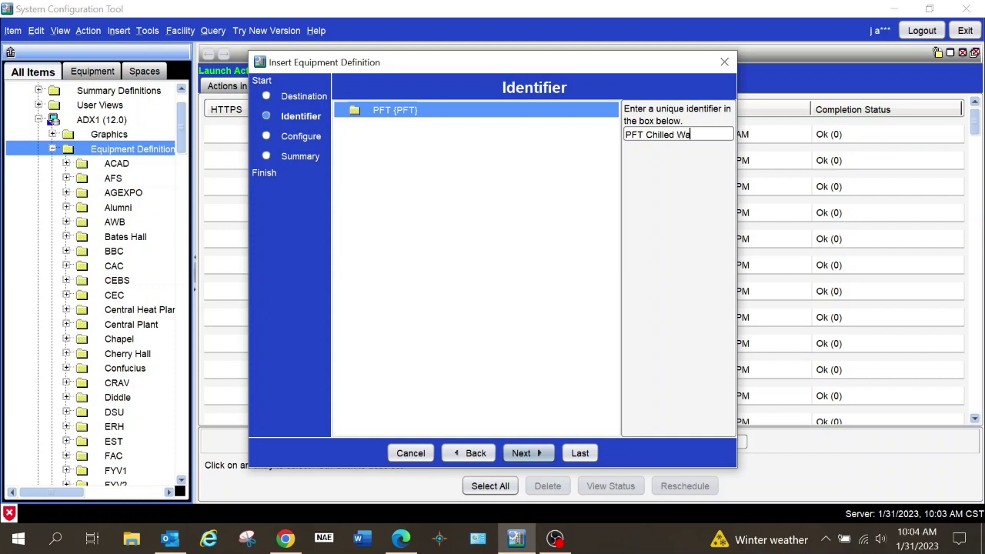
type("ter System")
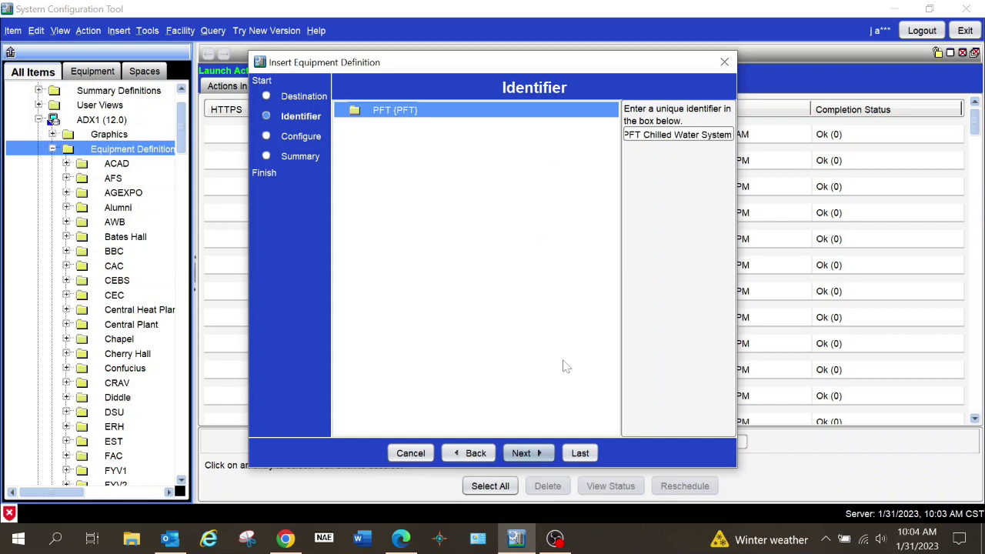
left_click(529, 453)
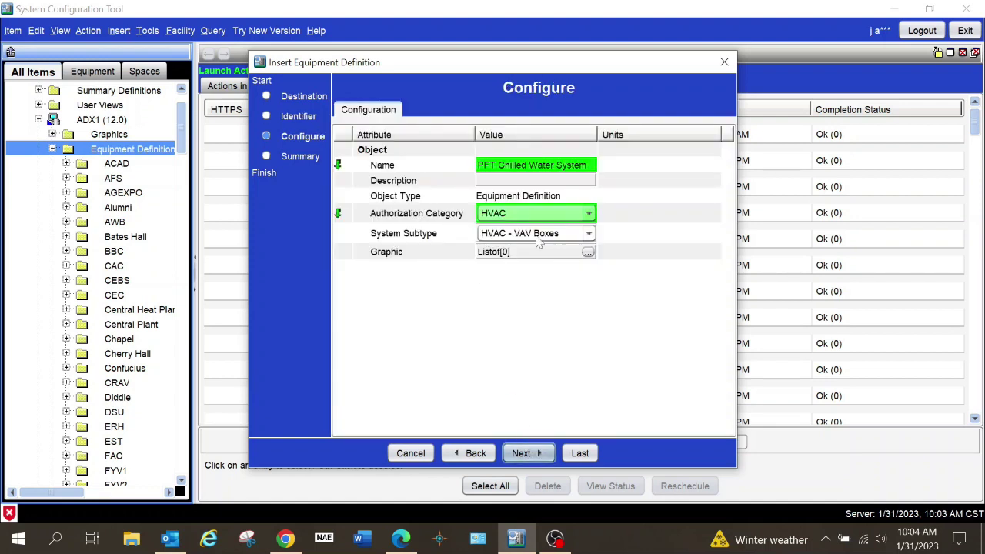
- Set the system subtype to HVAC - Central Cooling Plants and finish creating the equipment definition
left_click(588, 234)
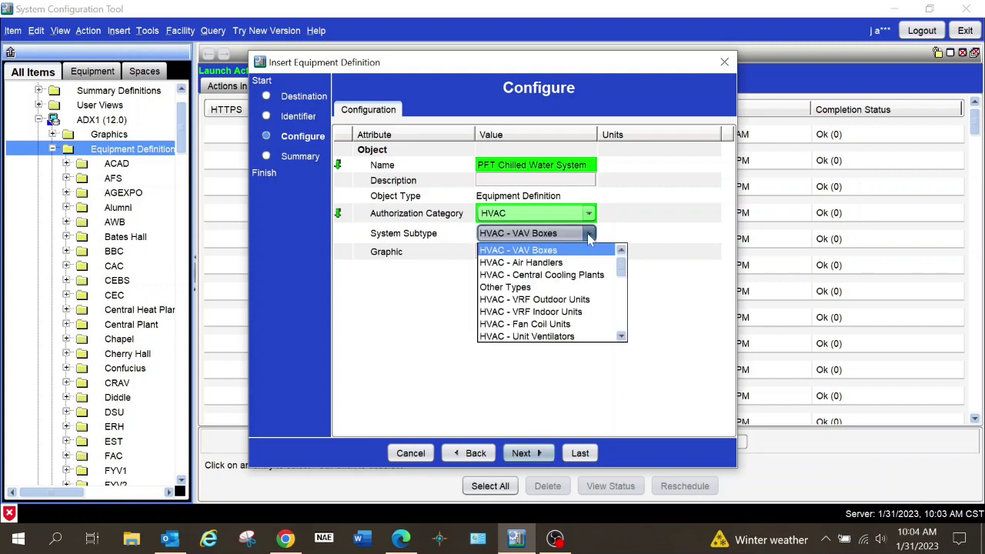
left_click(596, 279)
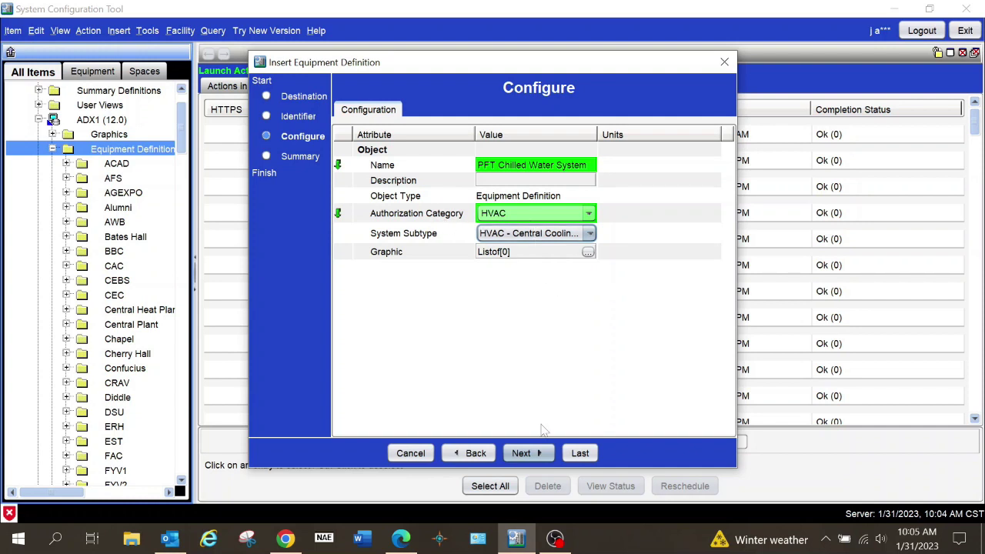
left_click(539, 454)
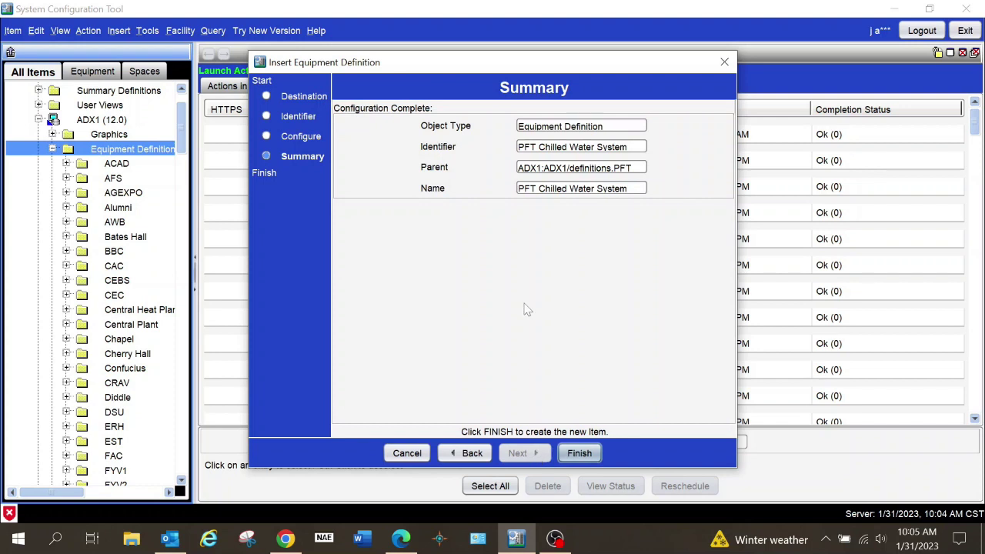
left_click(580, 452)
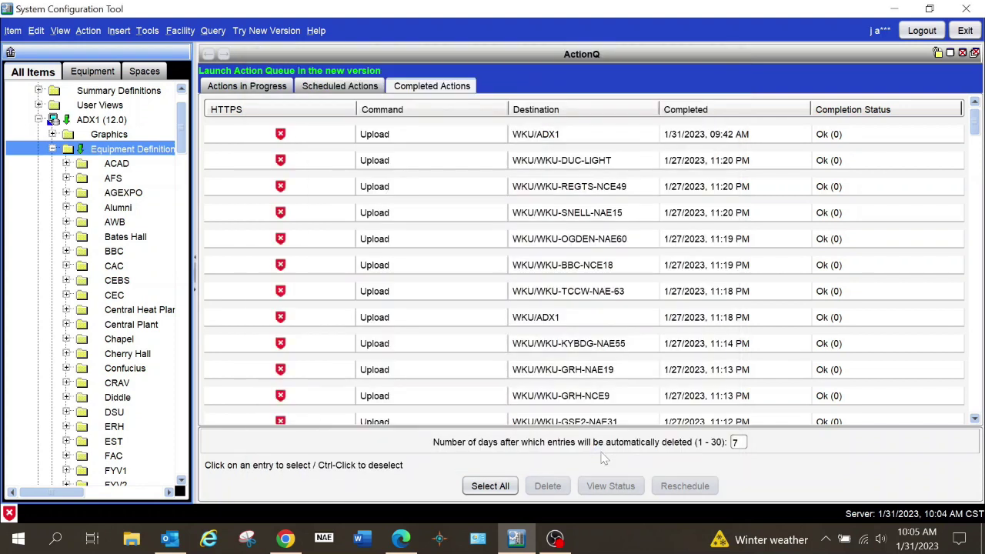
- Check the Equipment Definitions tree for the PFT folder and refresh all navigation tabs
scroll(142, 335, "down", 4)
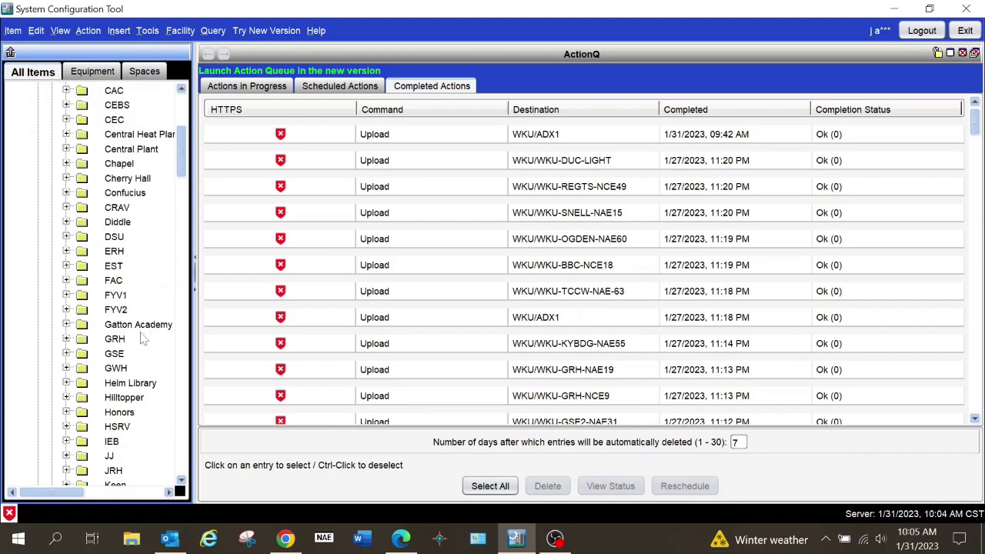
scroll(143, 339, "down", 9)
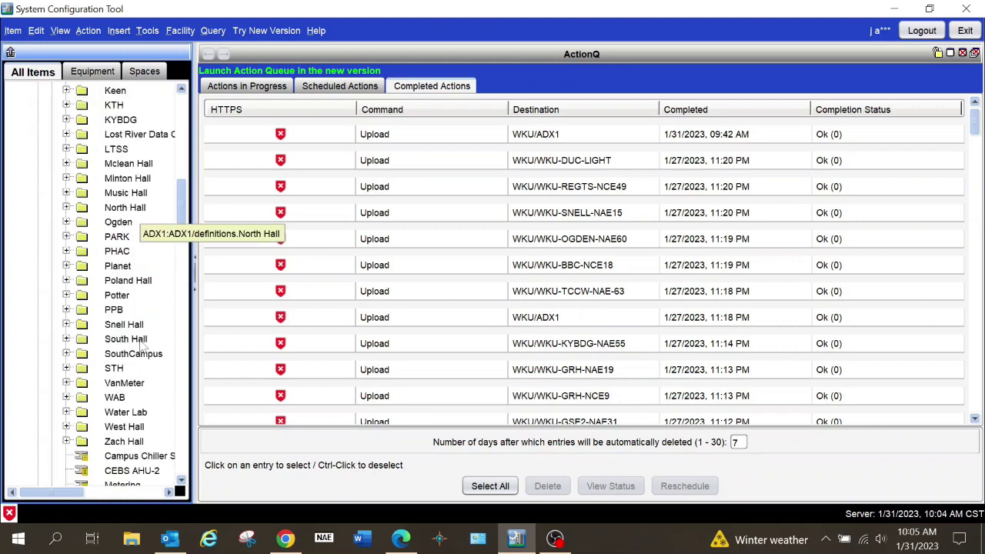
scroll(142, 345, "down", 4)
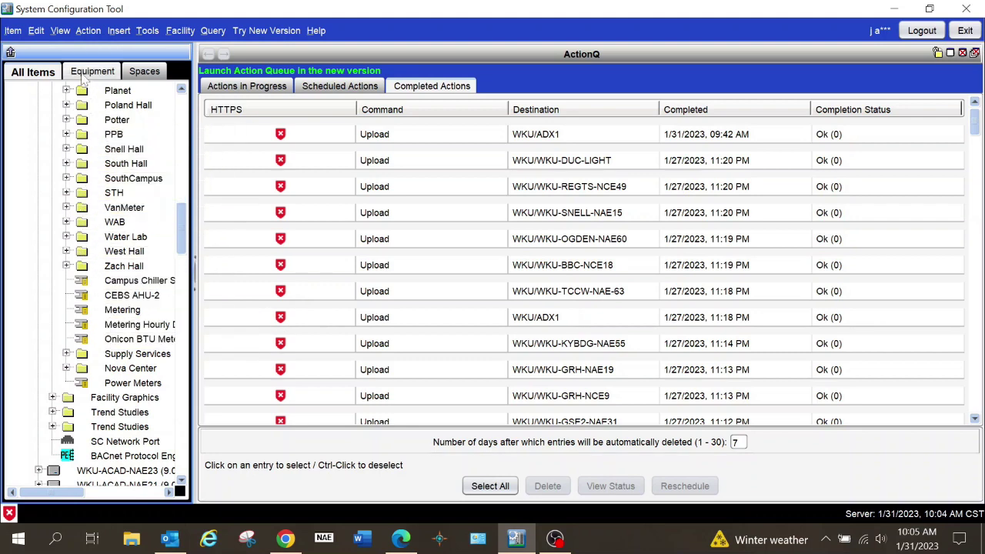
right_click(94, 52)
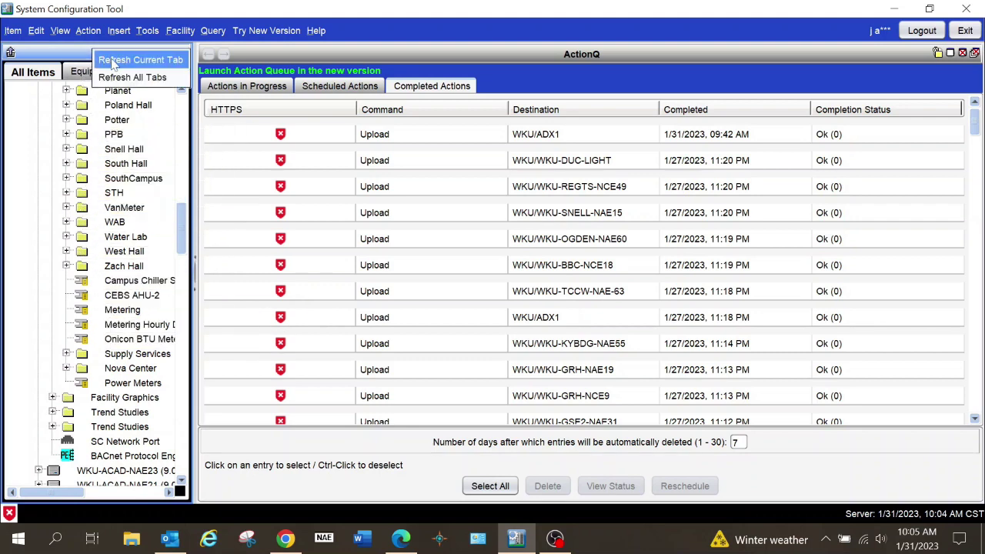
left_click(123, 77)
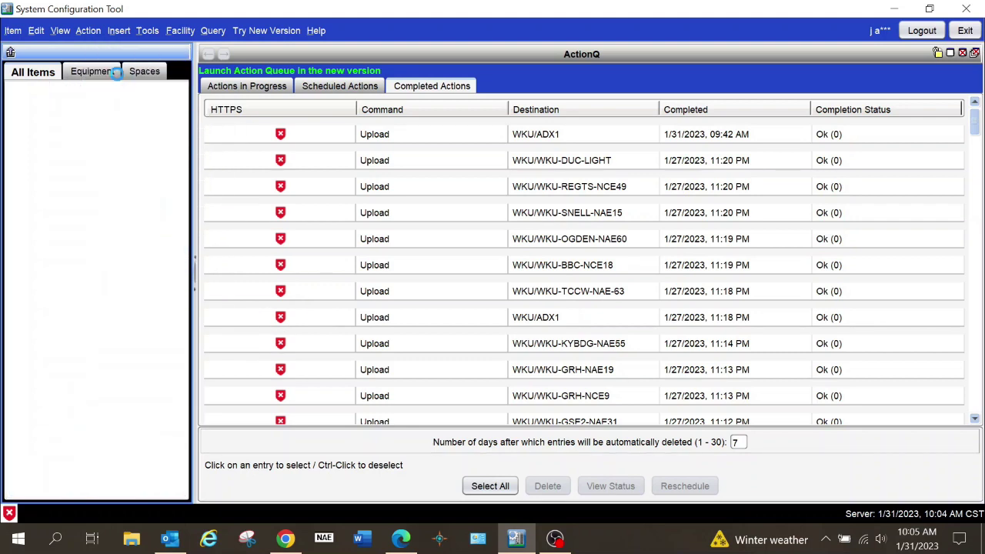
- Open the PFT Chilled Water System definition from the PFT folder in ADX1's Equipment Definitions
left_click(24, 119)
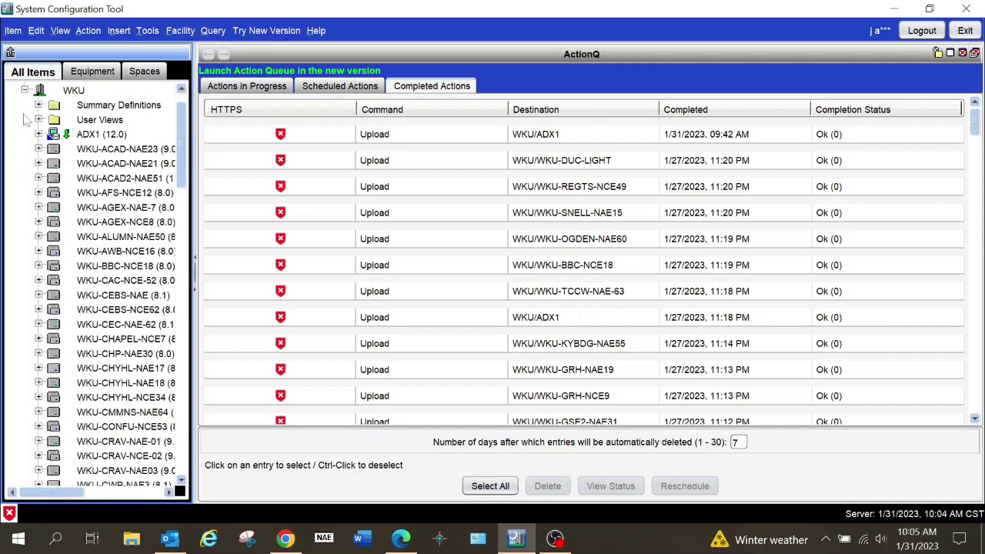
left_click(38, 133)
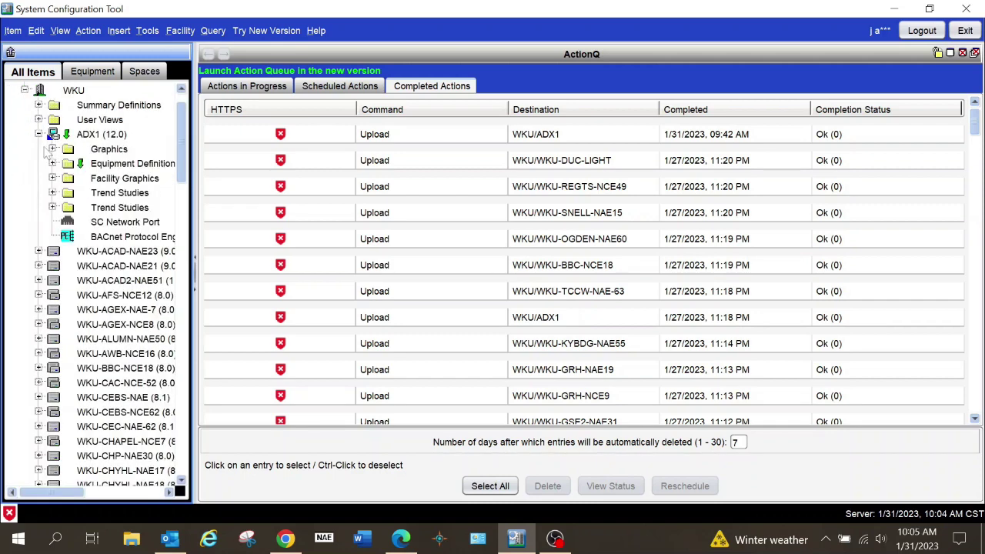
left_click(53, 164)
scroll(119, 327, "down", 10)
scroll(119, 327, "down", 5)
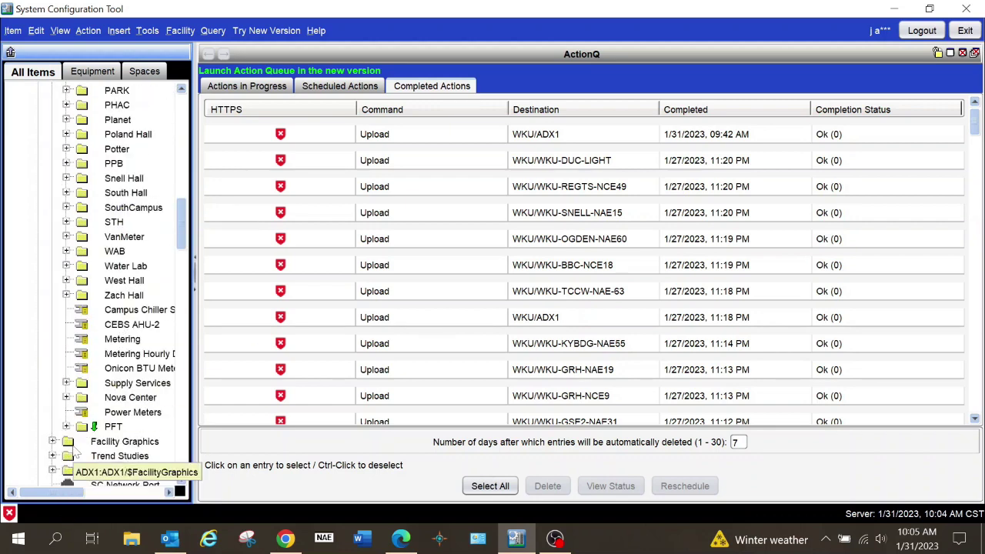
left_click(66, 426)
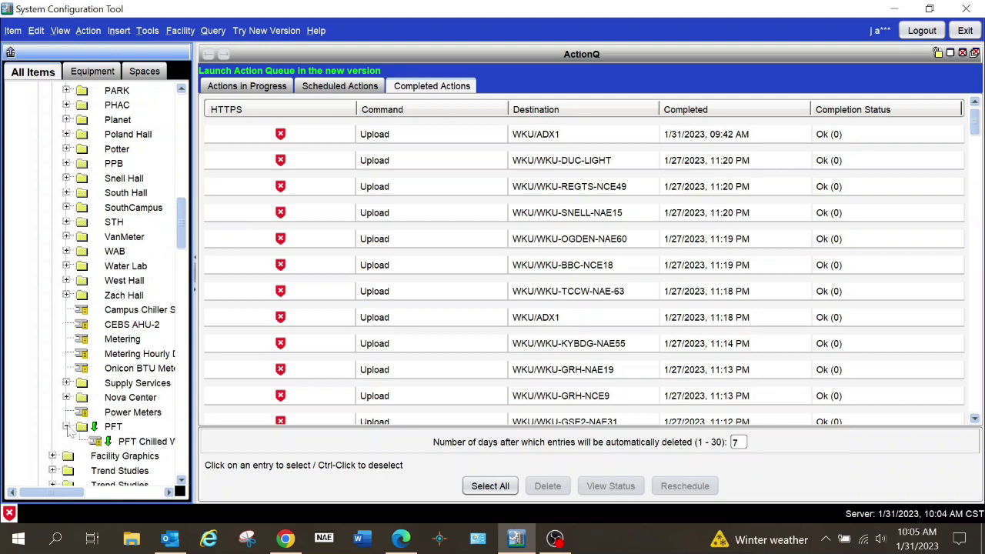
double_click(115, 438)
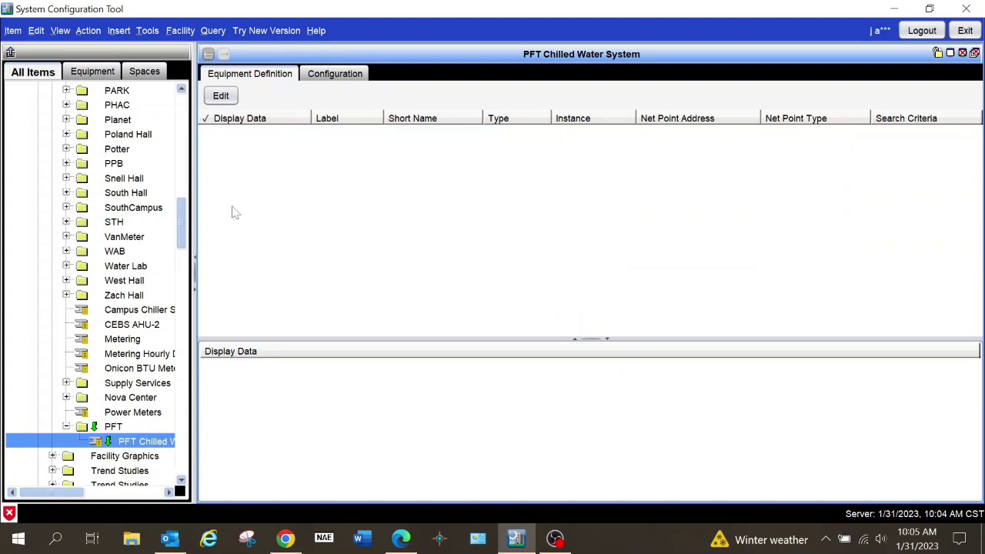
- Expand WKU-PFT-NAE45's N2-1 trunk down to the DX1 points and widen the navigation tree so the full point names are readable
scroll(154, 388, "down", 15)
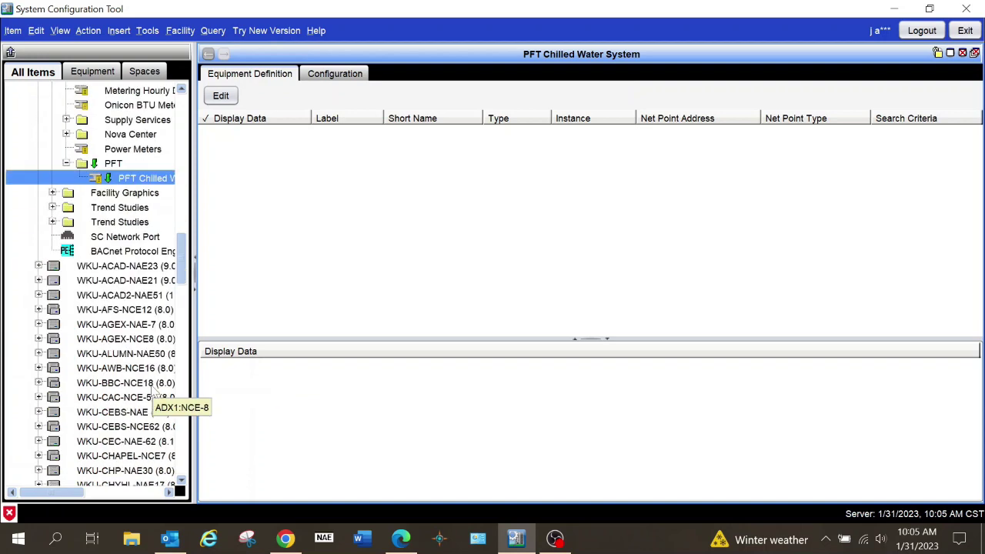
scroll(154, 394, "down", 18)
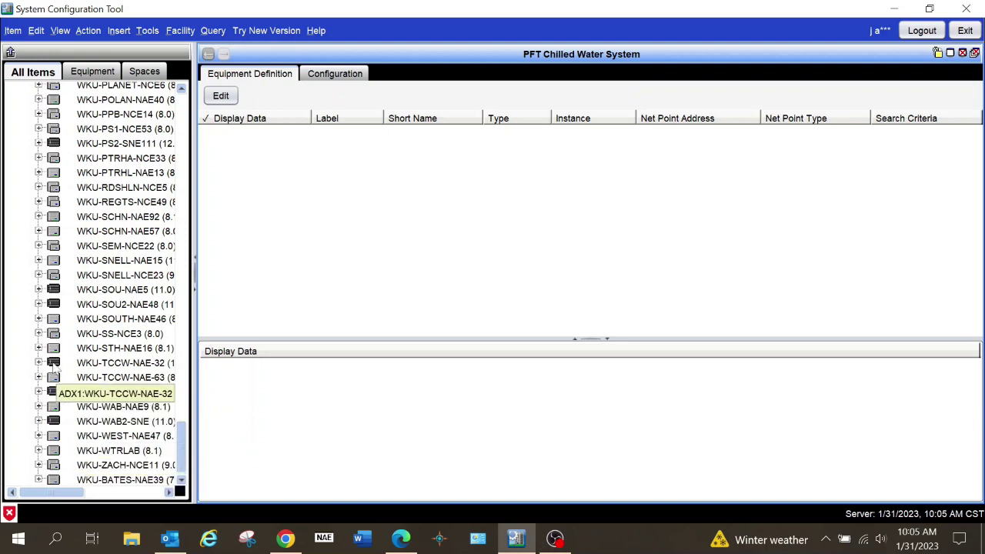
scroll(100, 312, "up", 2)
scroll(100, 312, "up", 2)
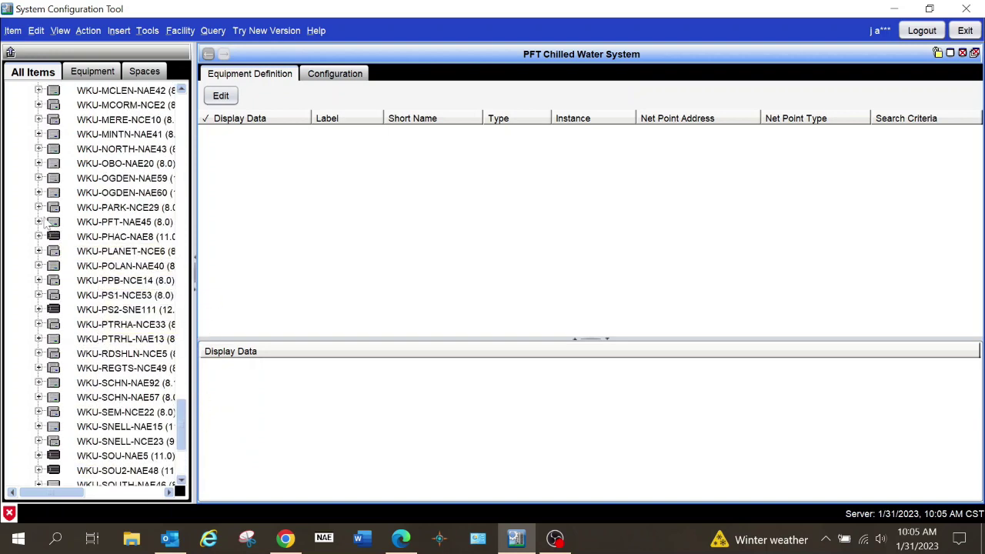
left_click(39, 221)
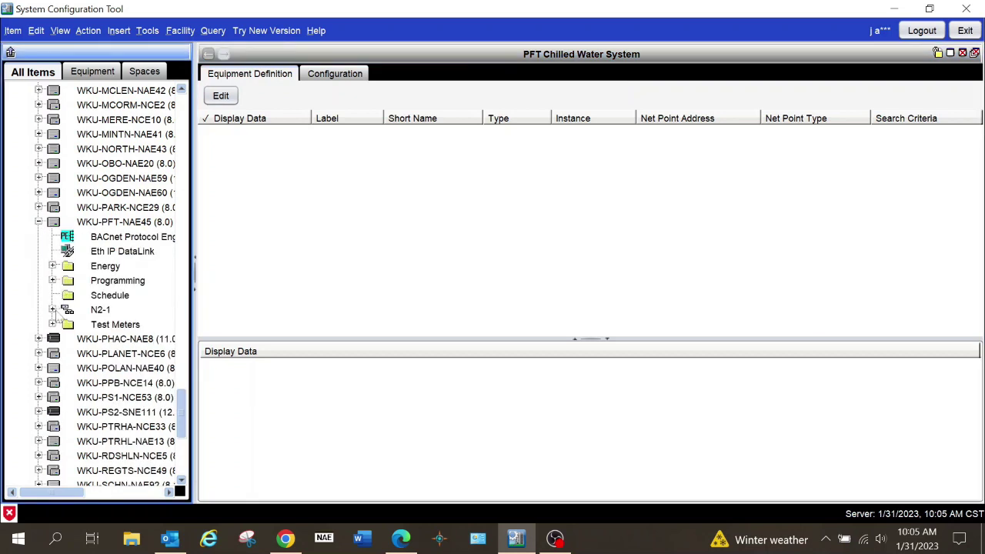
left_click(52, 310)
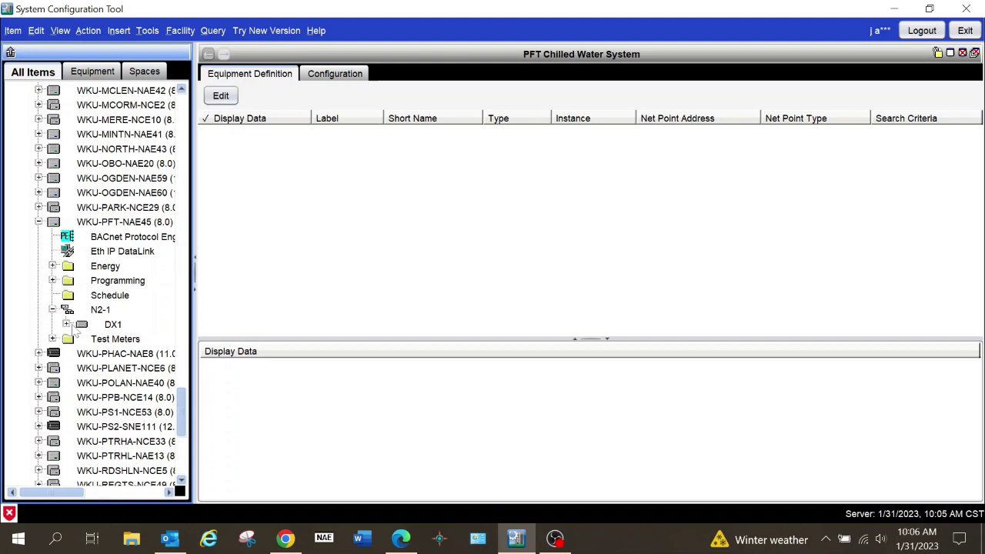
left_click(67, 324)
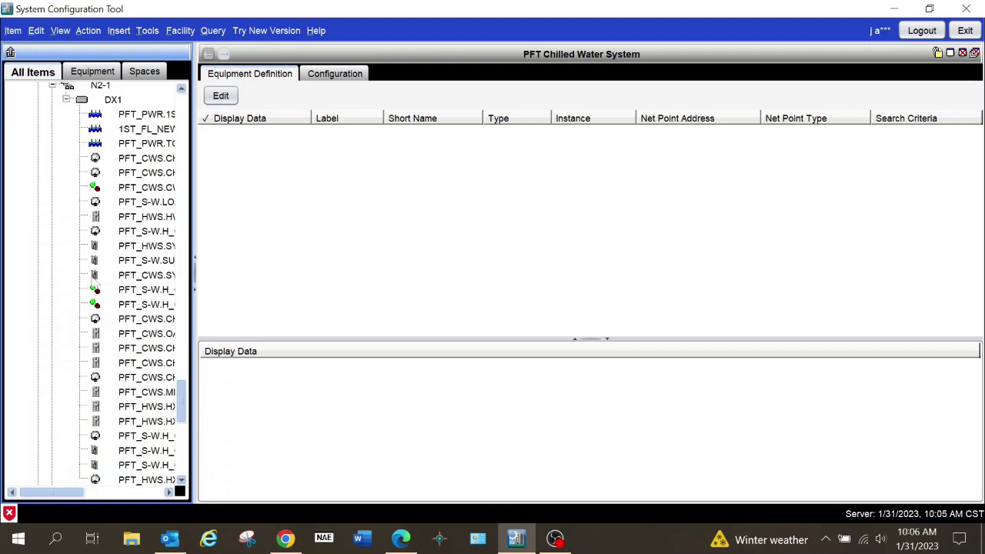
left_click_drag(194, 274, 322, 282)
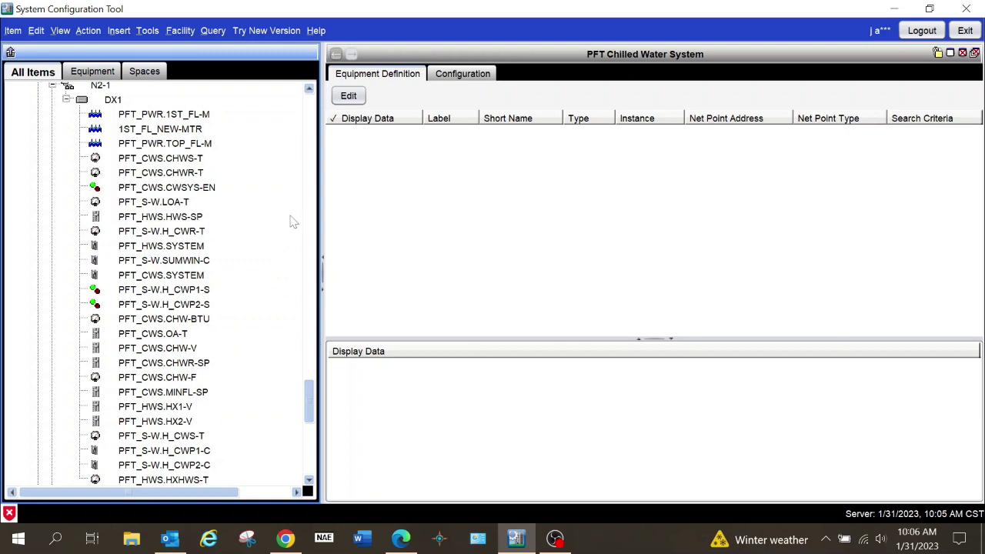
- Start editing the definition, add the DX1 points CWSYS-EN, H_CWR-T and SUMWIN-C, and widen the Label column
left_click(198, 192)
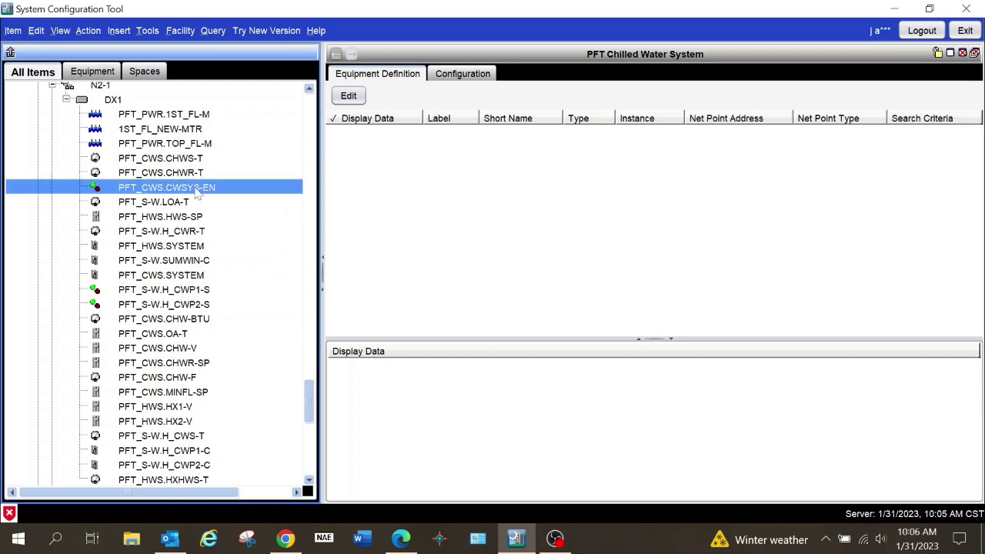
left_click(347, 98)
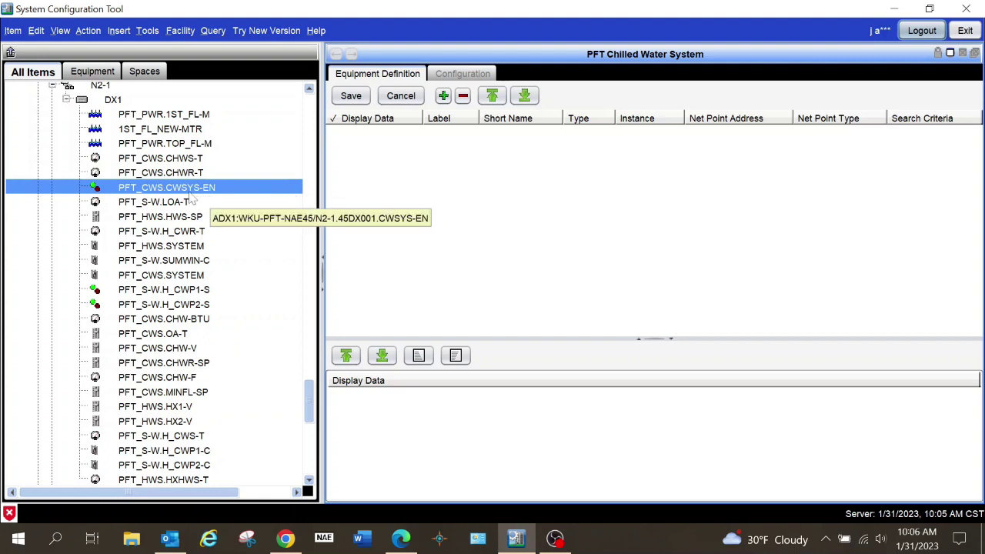
left_click_drag(191, 194, 451, 183)
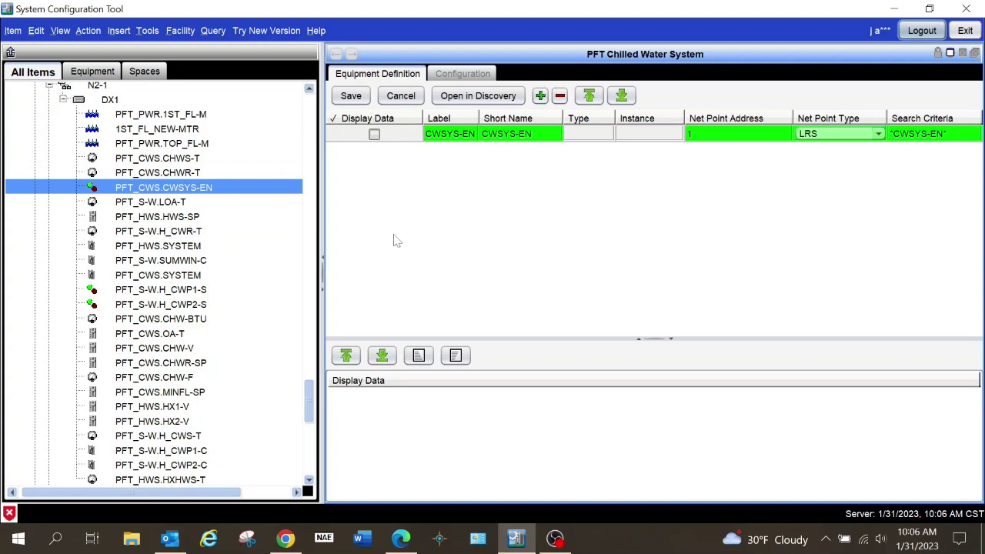
left_click_drag(197, 236, 458, 204)
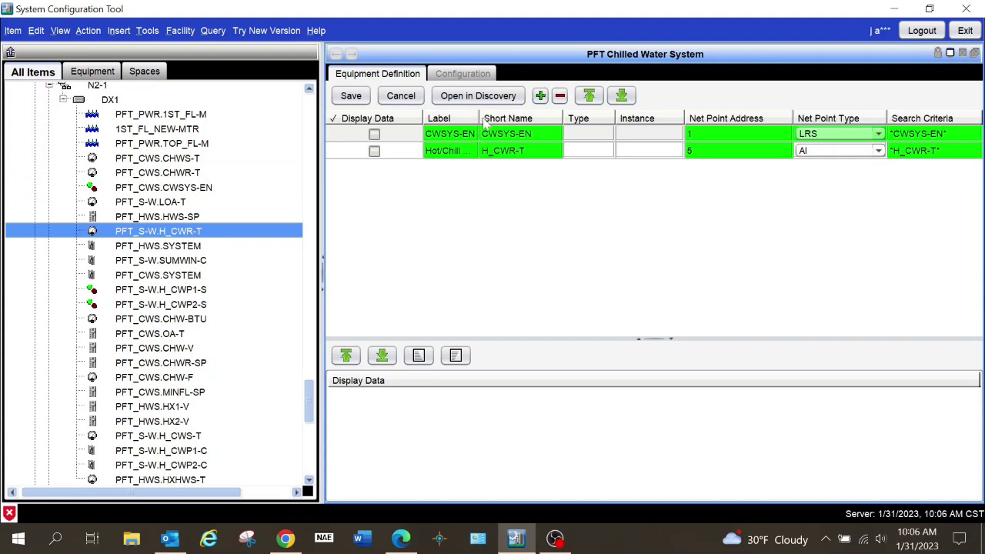
left_click_drag(479, 115, 569, 115)
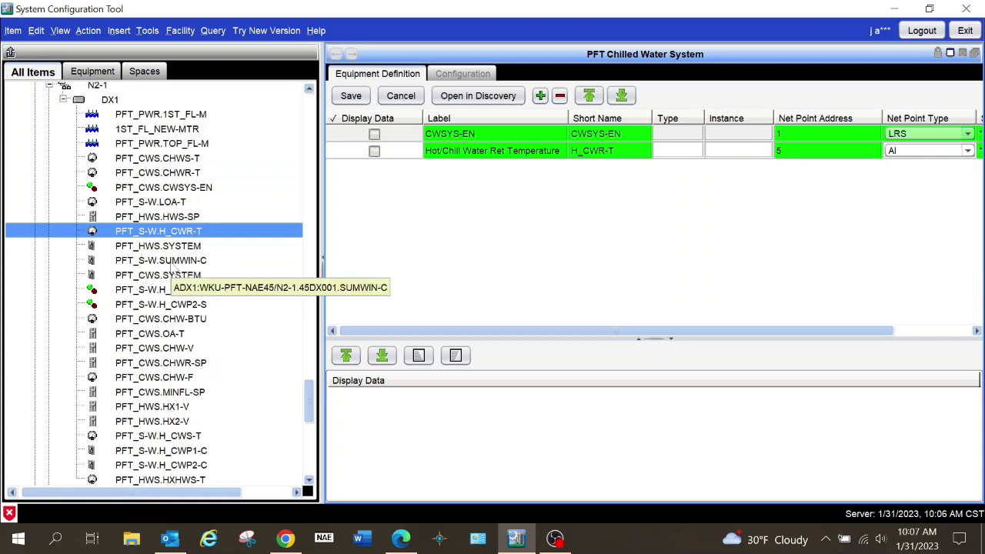
left_click_drag(172, 266, 528, 222)
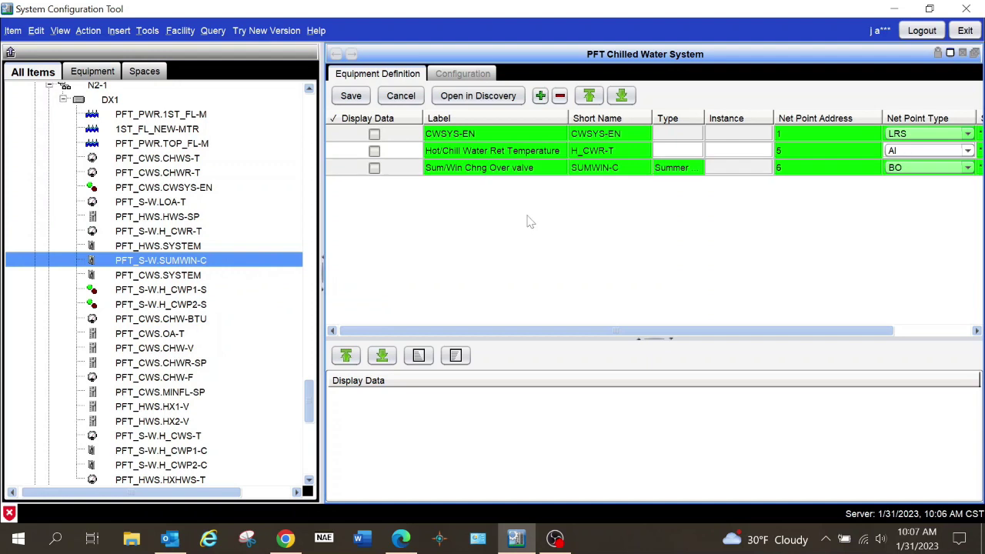
- Include Sum/Win Chng Over valve in the display data and move its row to the top of the point list
left_click(400, 171)
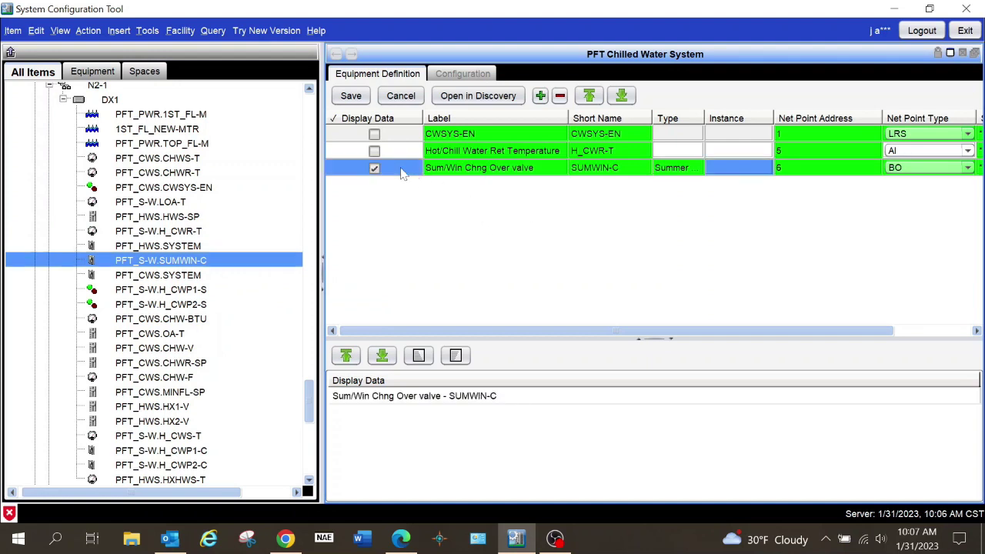
left_click(589, 97)
left_click(589, 97)
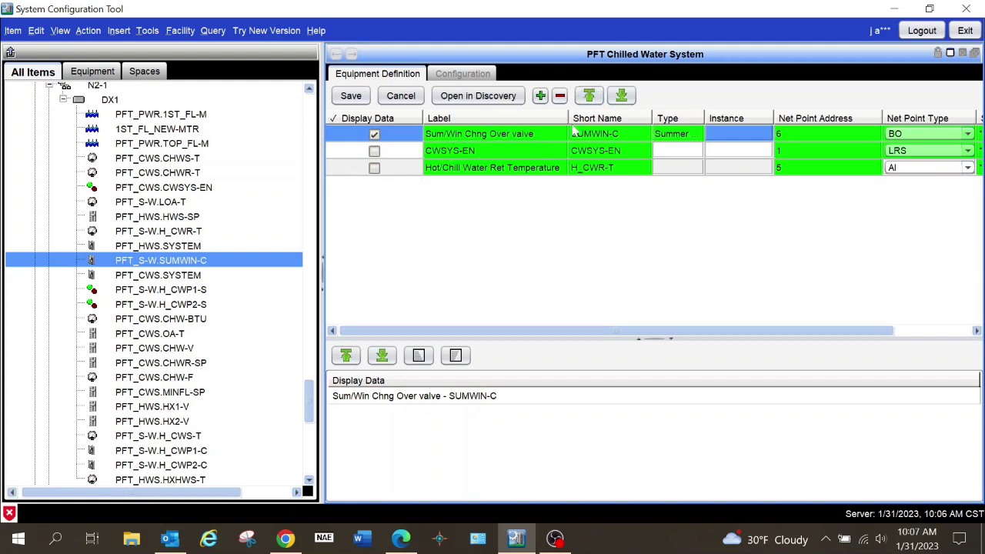
- Add the DX1 points CHW-BTU, CHW-V, CHWR-SP, CHW-F and MINFL-SP to the definition and widen the Label column slightly
left_click(204, 320)
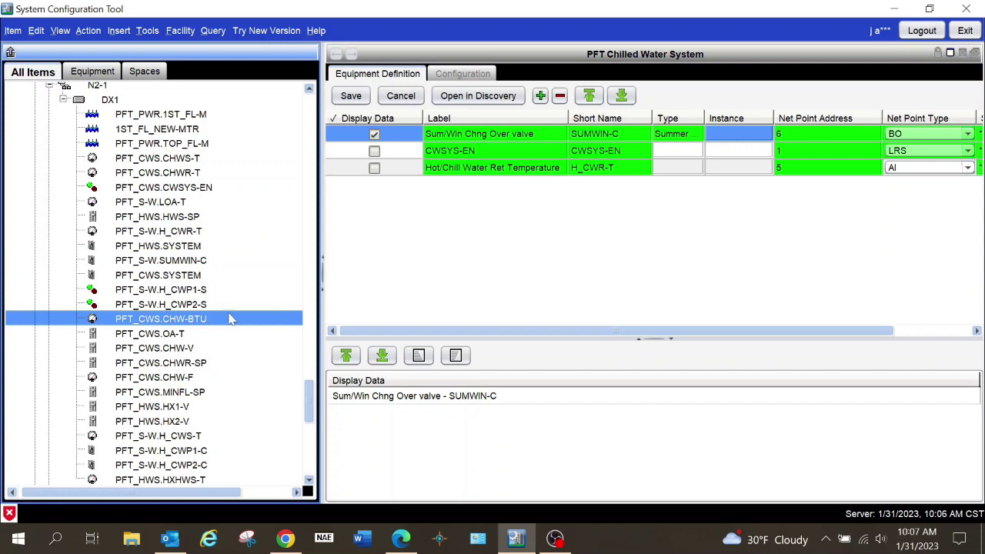
left_click_drag(214, 323, 433, 237)
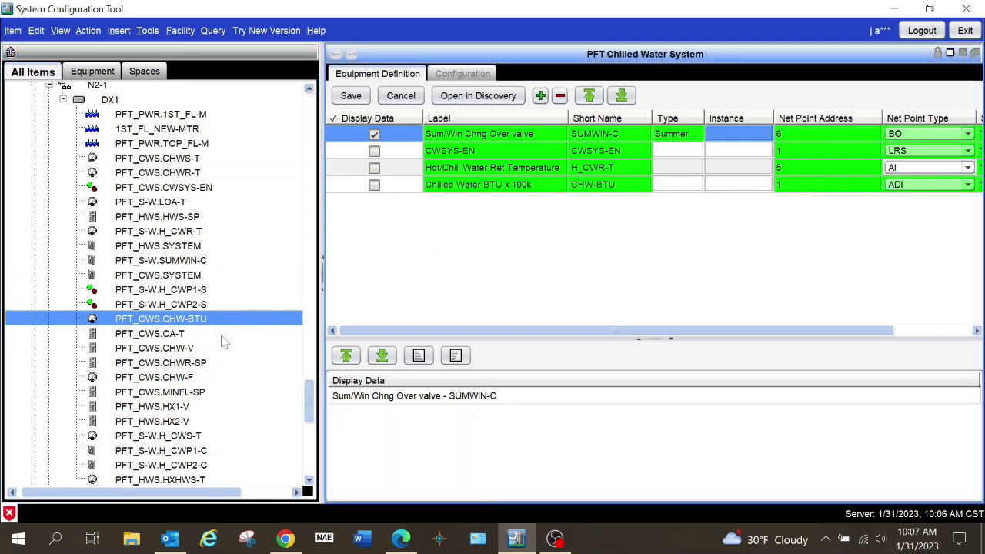
left_click_drag(194, 351, 466, 224)
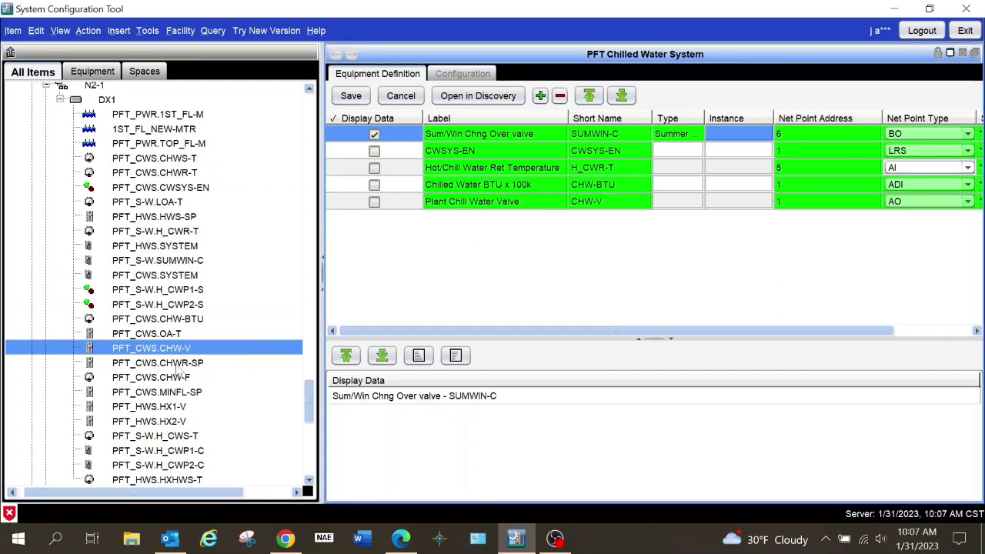
left_click_drag(188, 366, 452, 245)
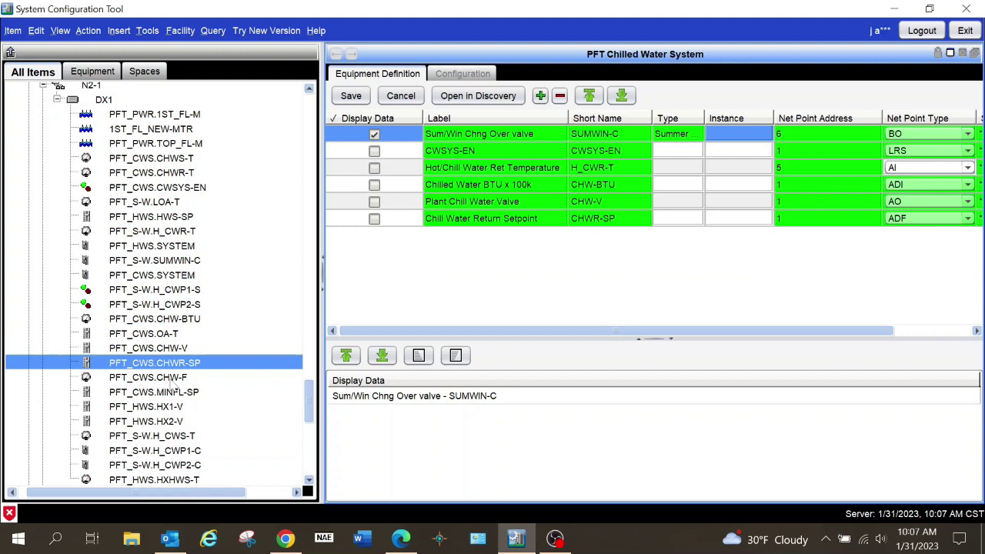
left_click_drag(195, 383, 434, 271)
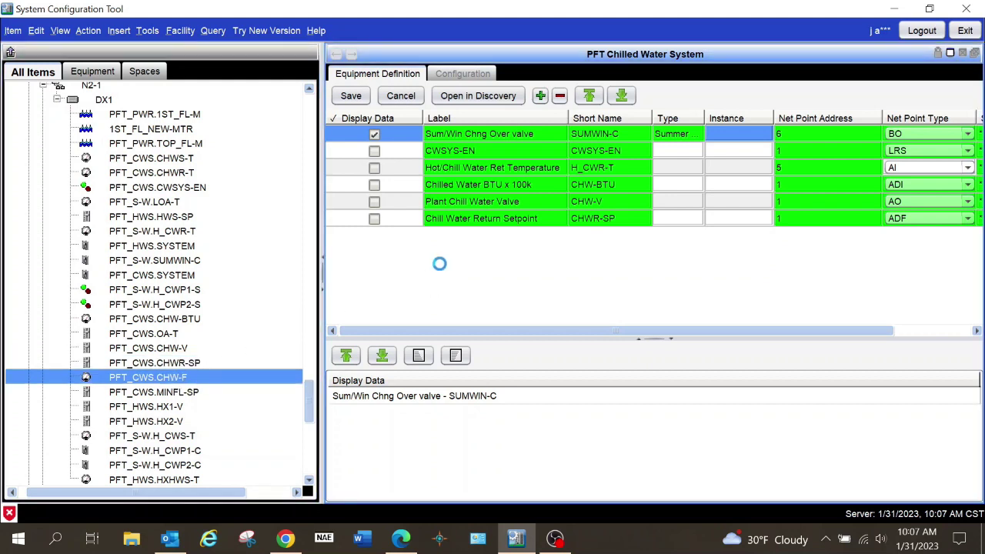
left_click(191, 394)
left_click_drag(191, 394, 440, 274)
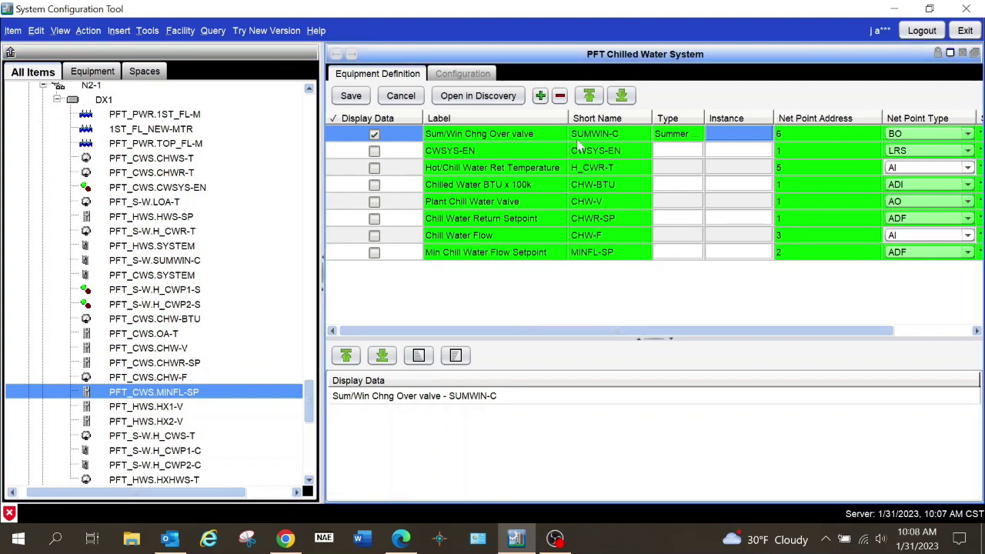
left_click_drag(569, 118, 589, 116)
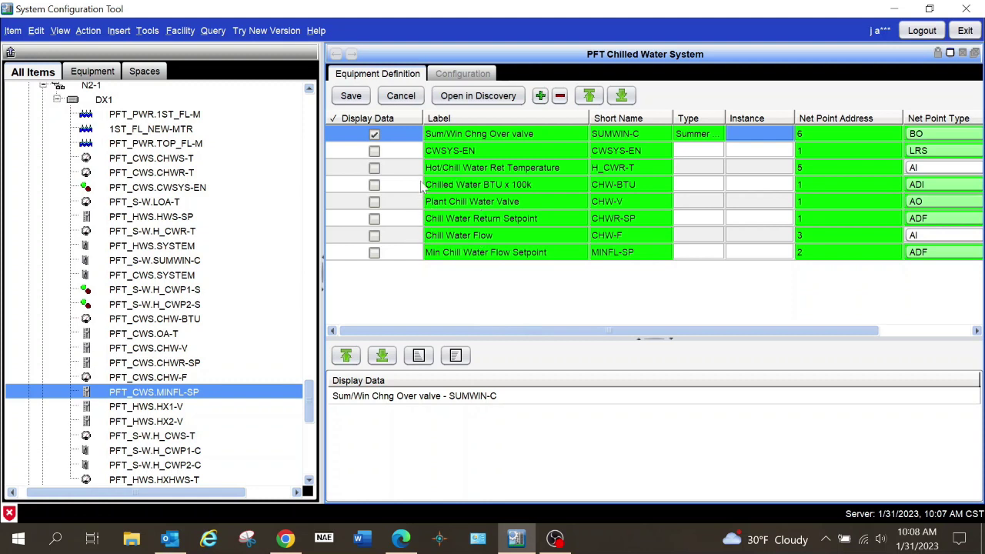
- Add the PFT_HWS.HXHWS-T point from DX1 to the equipment definition
scroll(235, 332, "down", 1)
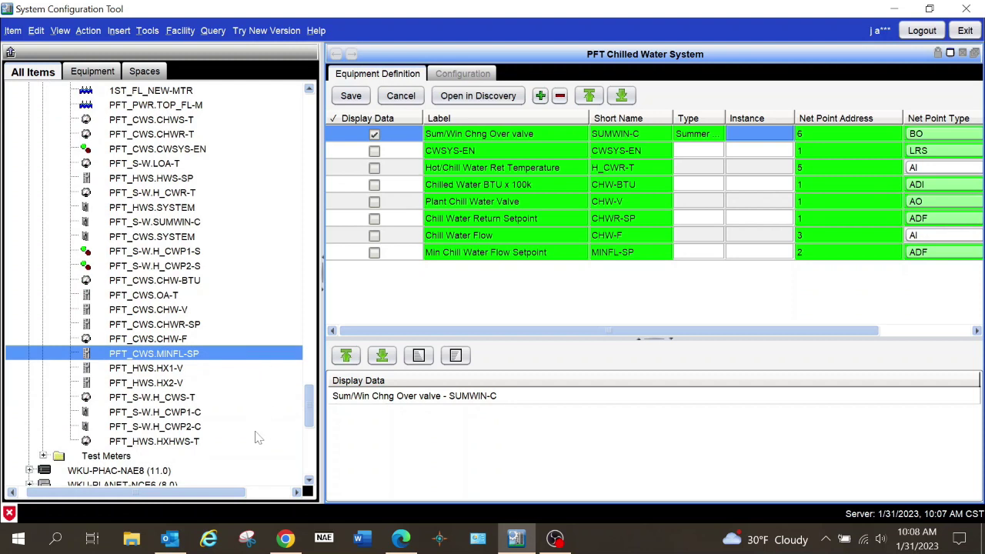
left_click(183, 442)
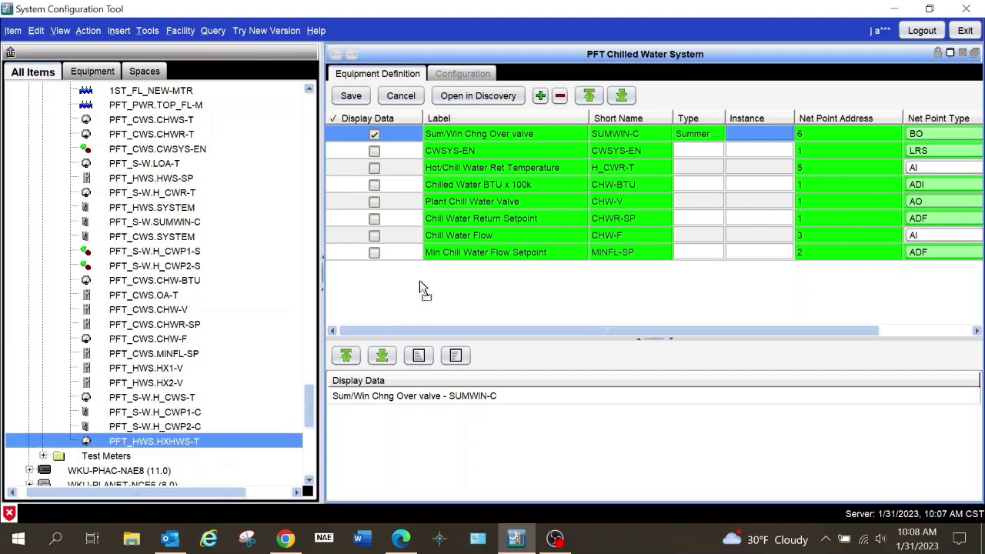
left_click_drag(431, 289, 433, 286)
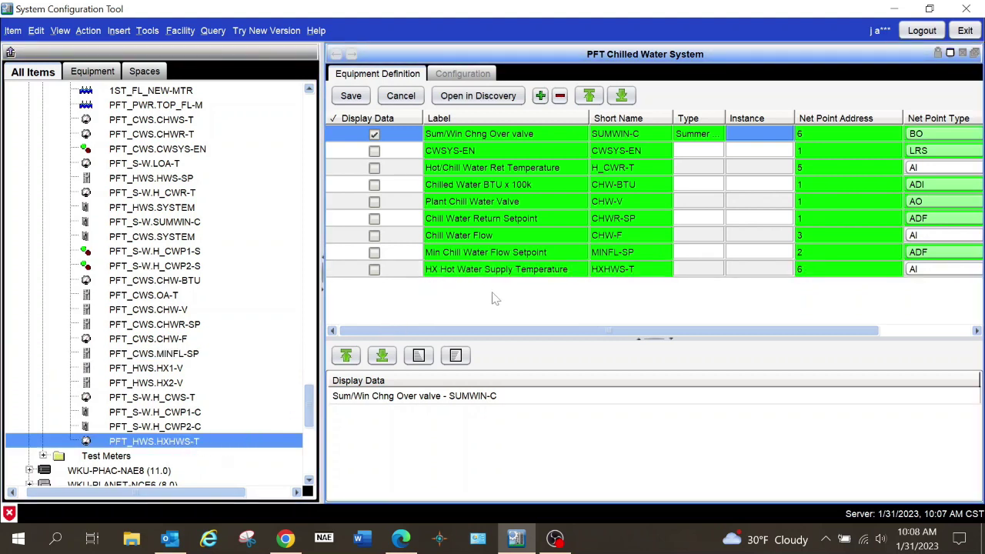
- Move the HX Hot Water Supply Temperature row up to third place, directly above Hot/Chill Water Ret Temperature
double_click(564, 271)
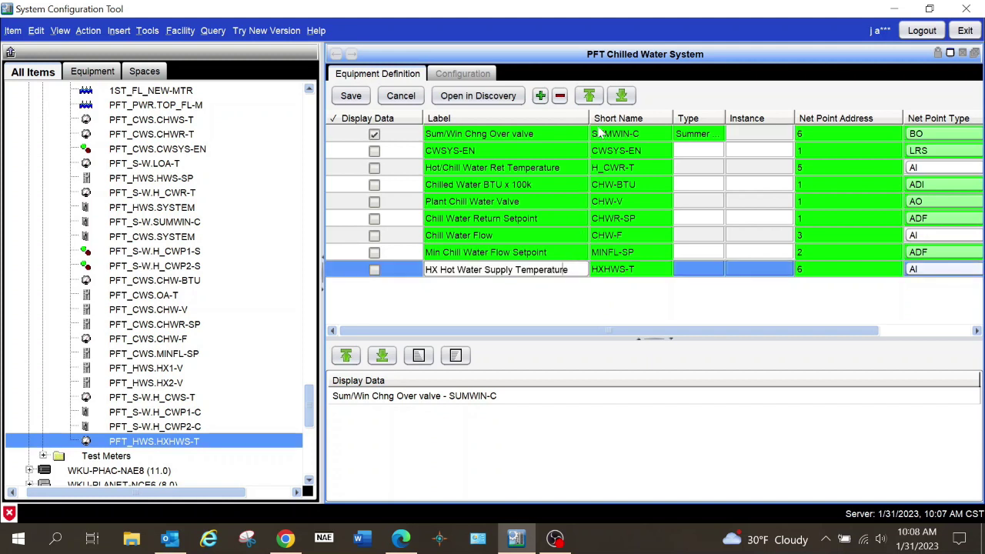
left_click(589, 96)
left_click(589, 95)
left_click(589, 95)
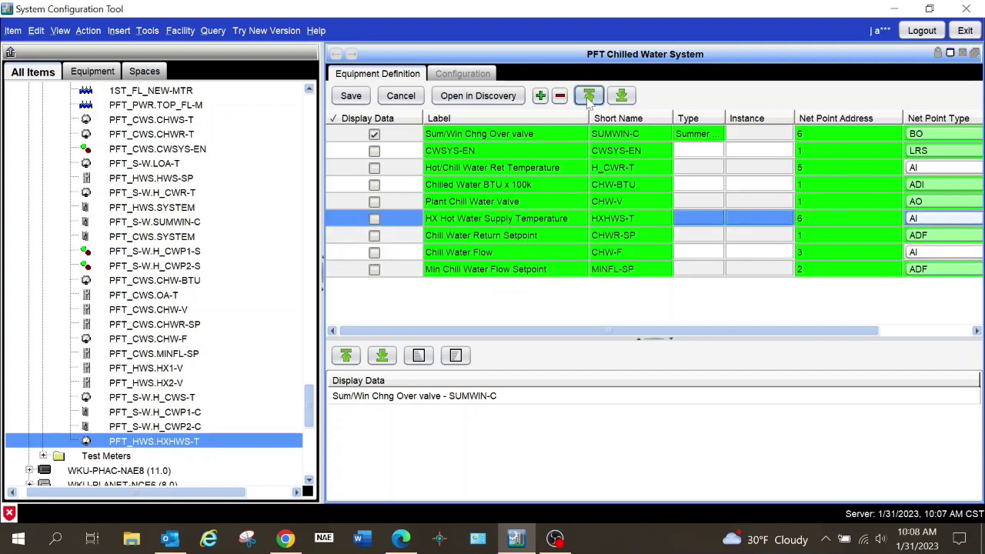
left_click(589, 96)
left_click(588, 96)
left_click(589, 98)
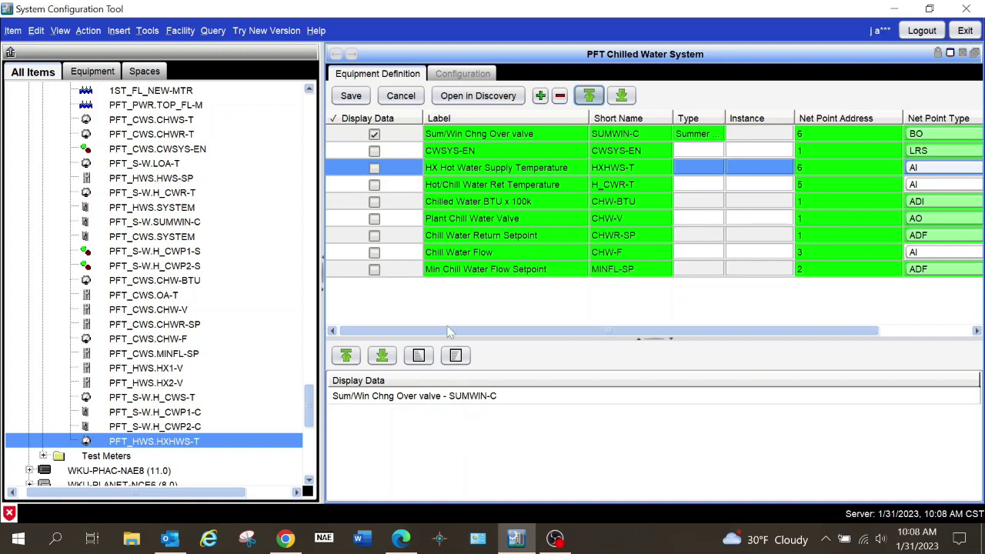
- Include Hot/Chill Water Ret Temperature, Chilled Water BTU x 100k, Plant Chill Water Valve and Chill Water Return Setpoint in the display data
left_click(374, 184)
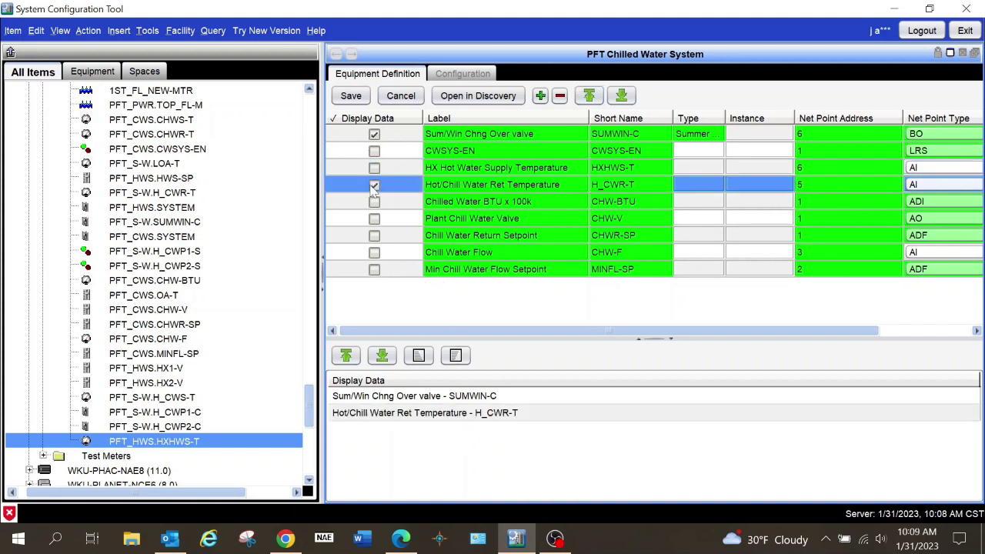
left_click(374, 201)
left_click(374, 220)
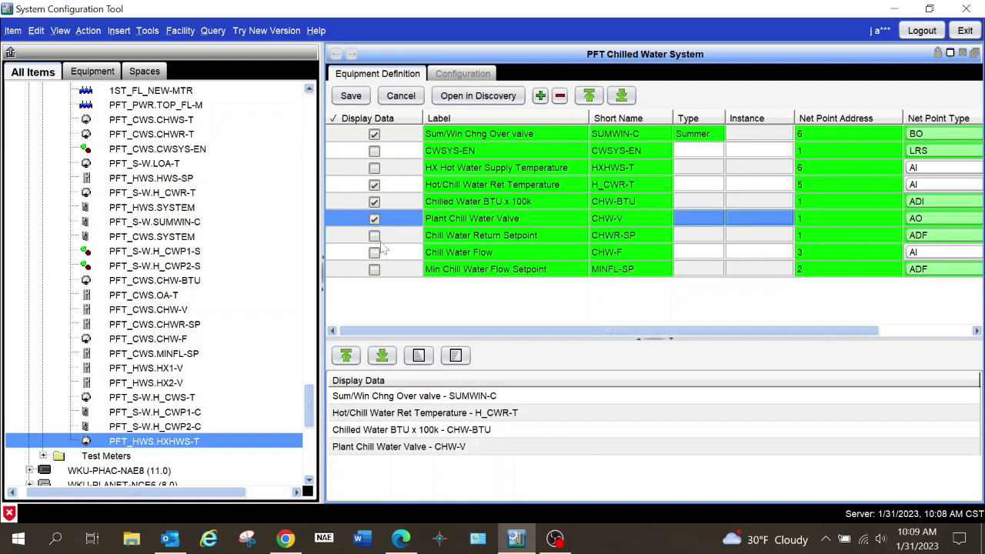
left_click(374, 236)
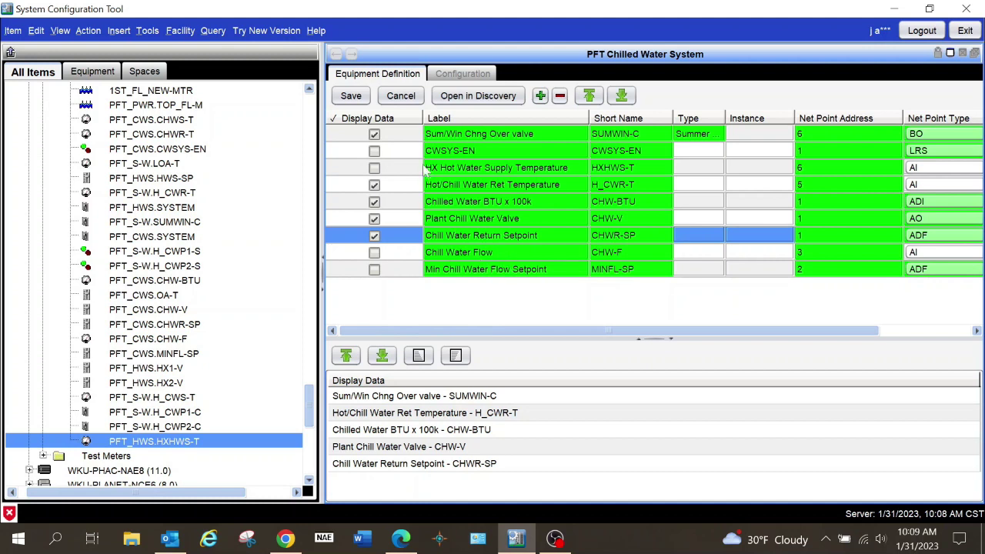
- Include every point in the display data in the same order as the point list and save the equipment definition
left_click(377, 123)
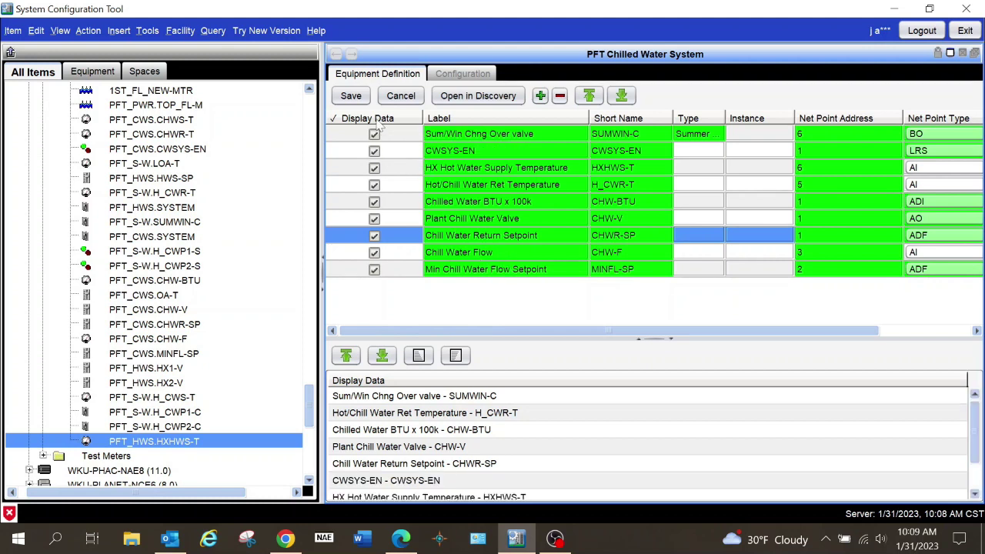
left_click(378, 121)
left_click(377, 117)
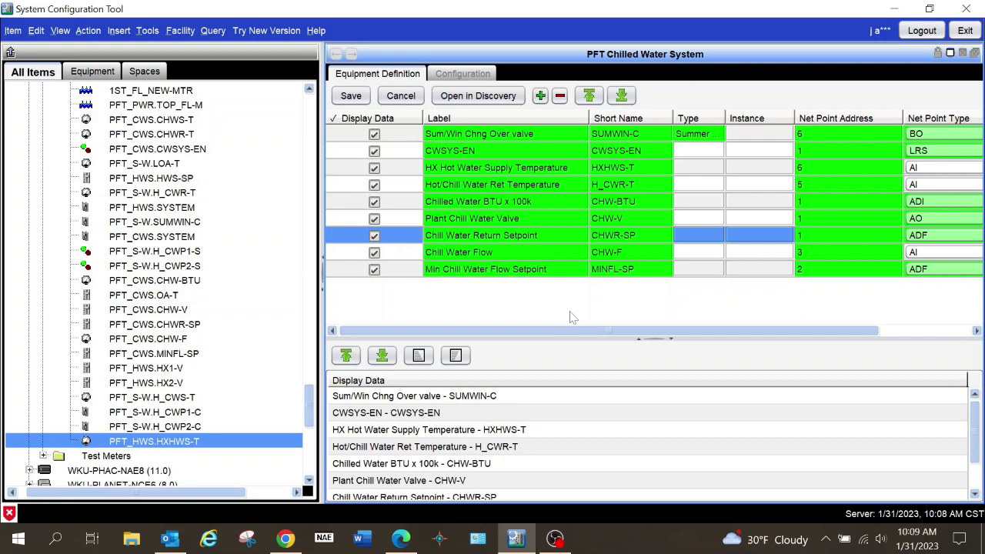
scroll(570, 450, "down", 2)
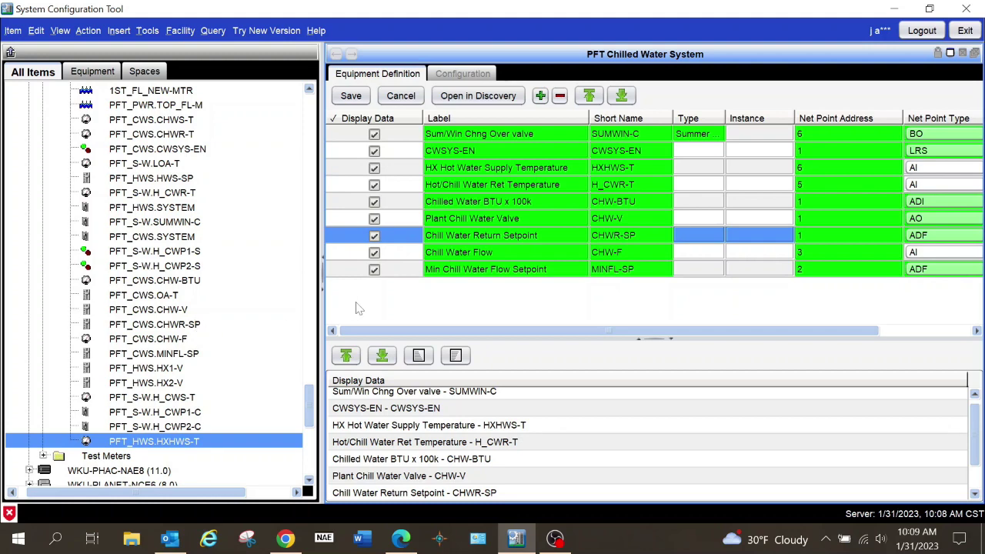
left_click(352, 95)
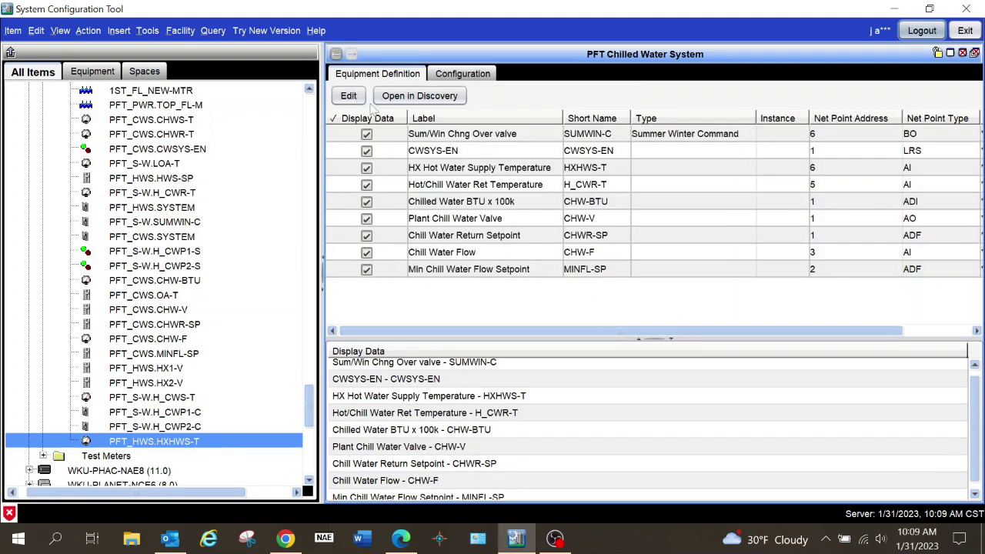
- Open the definition in Equipment Discovery with DX1 as search location and set both equipment name and description to PFT Chilled Water
left_click(434, 96)
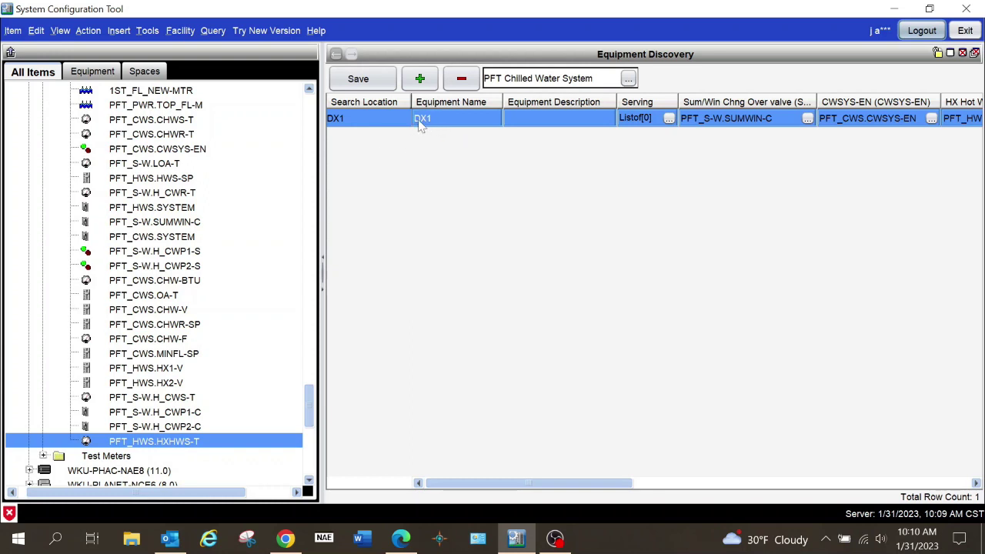
left_click(443, 124)
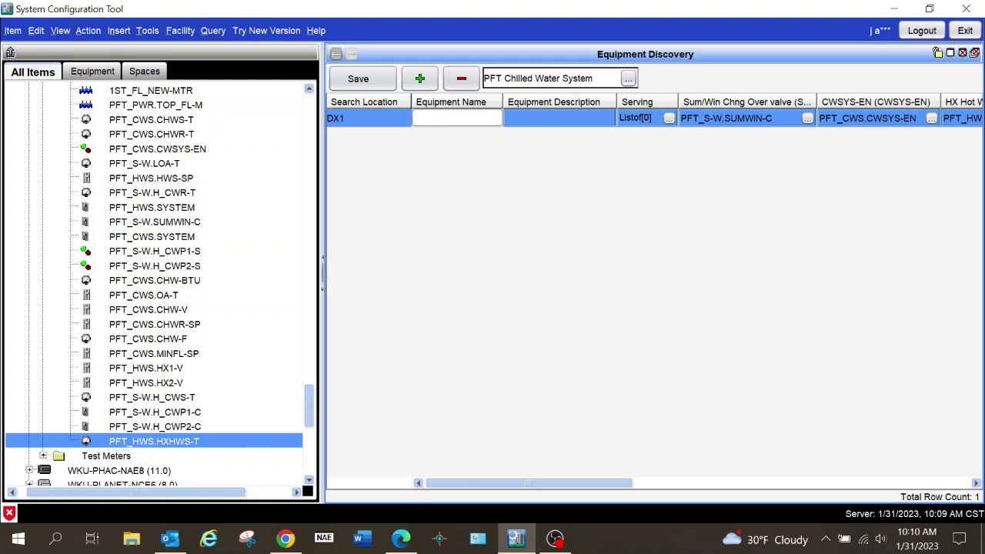
type("PFT Chilled")
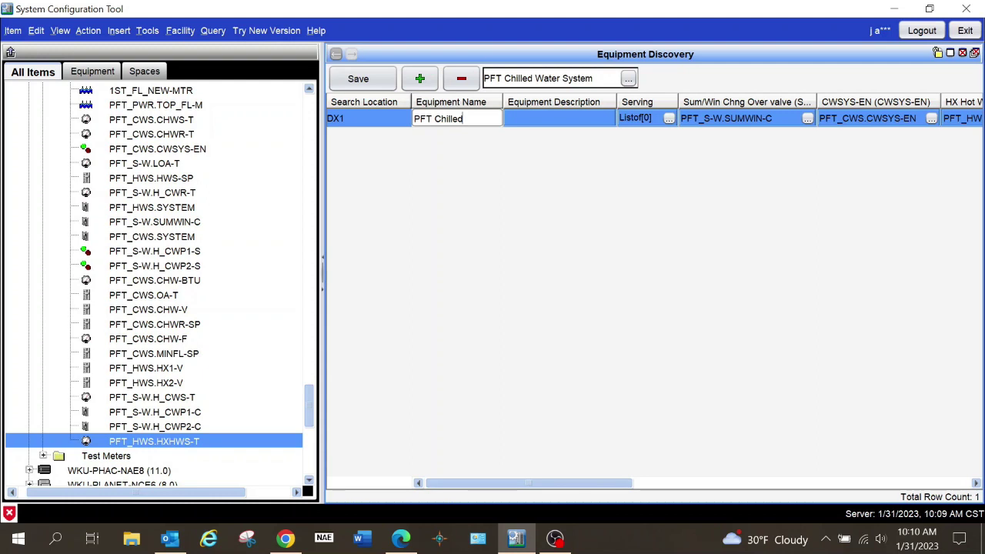
type(" Water")
triple_click(458, 119)
key("ctrl+c")
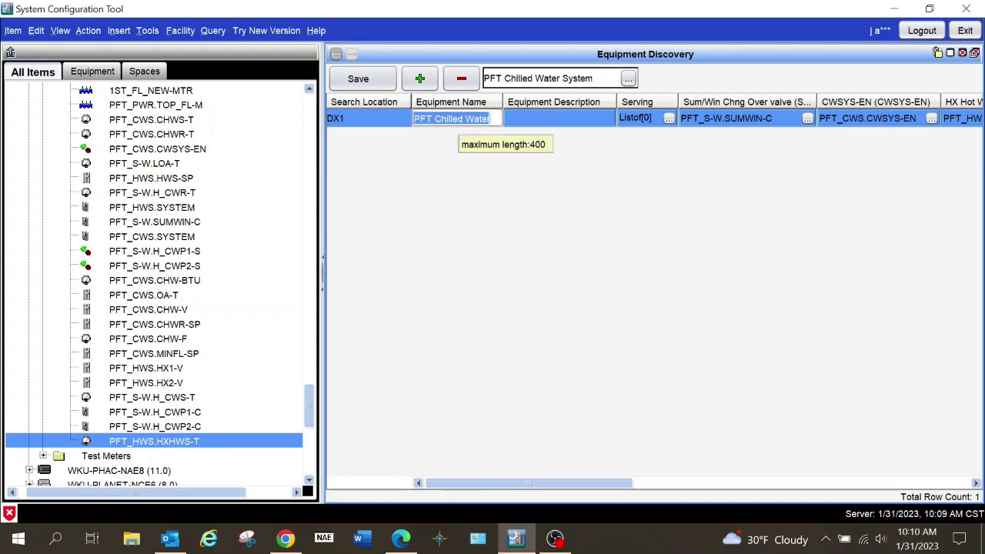
left_click(521, 119)
key("ctrl+v")
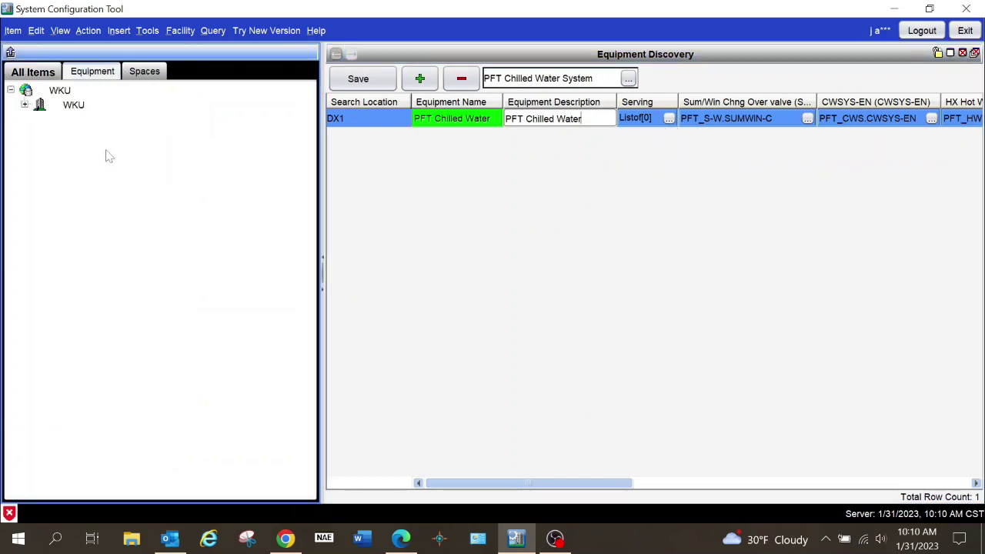
- Expand WKU and its Equipment folder to view the existing equipment folders
left_click(25, 105)
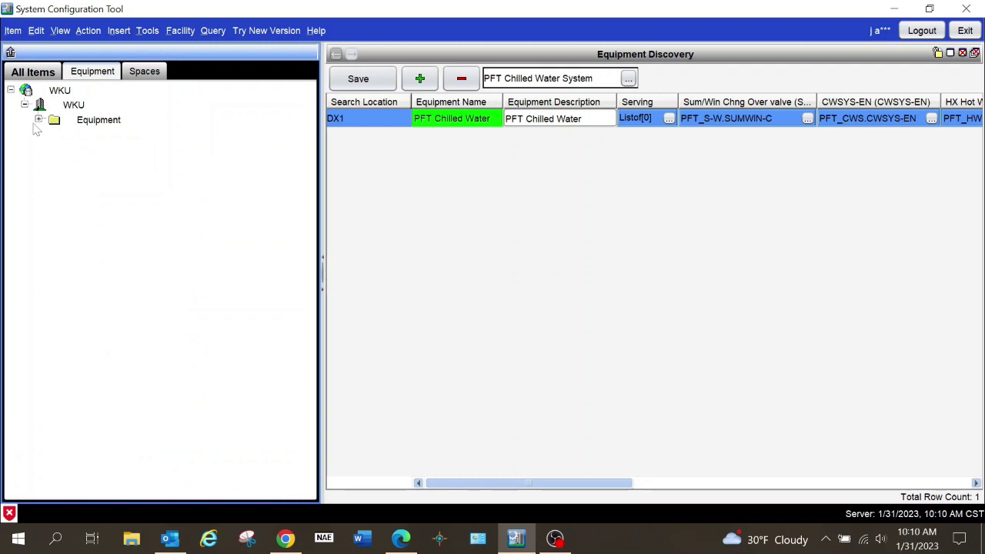
left_click(38, 120)
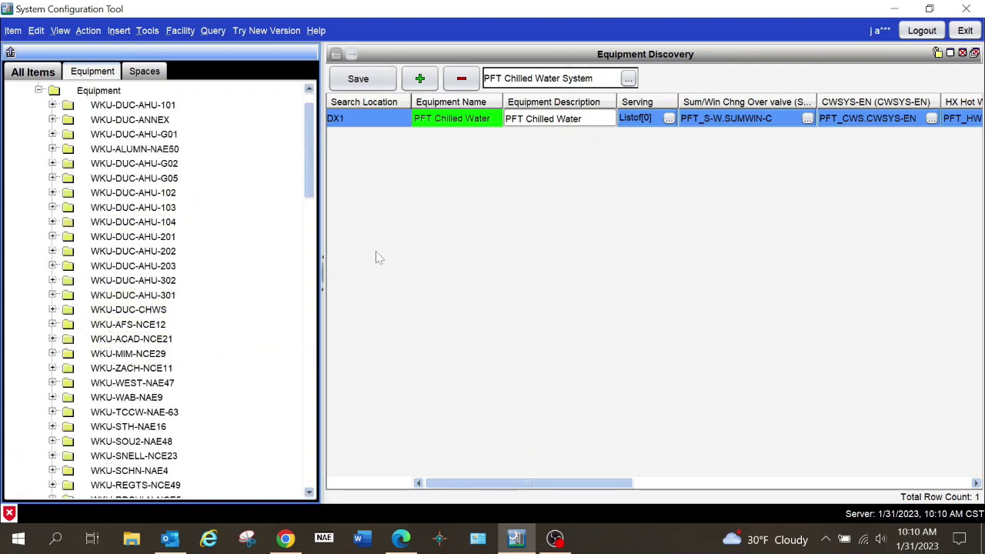
scroll(236, 339, "down", 1)
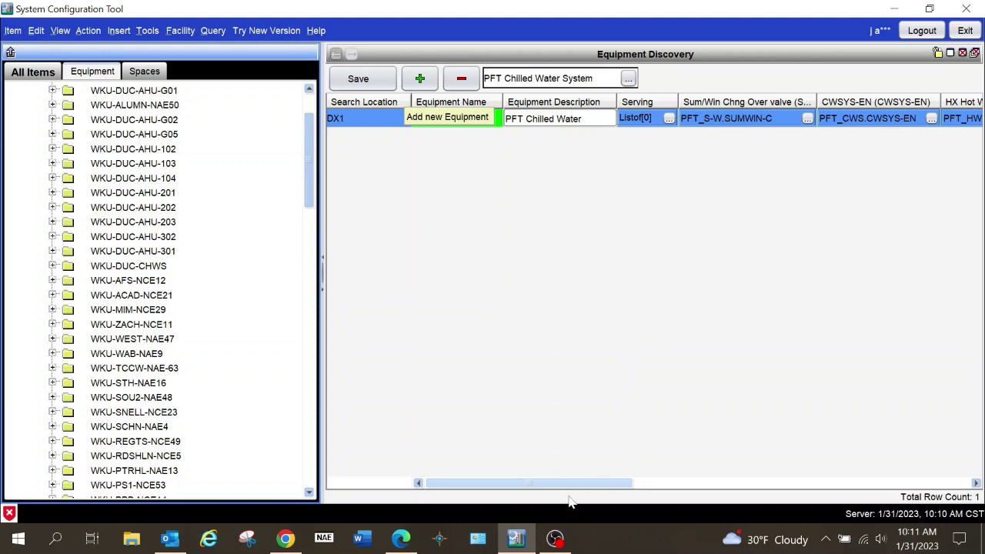
- Review the mapped point columns and save the discovered equipment without mapping serving relationships
left_click_drag(573, 494, 663, 496)
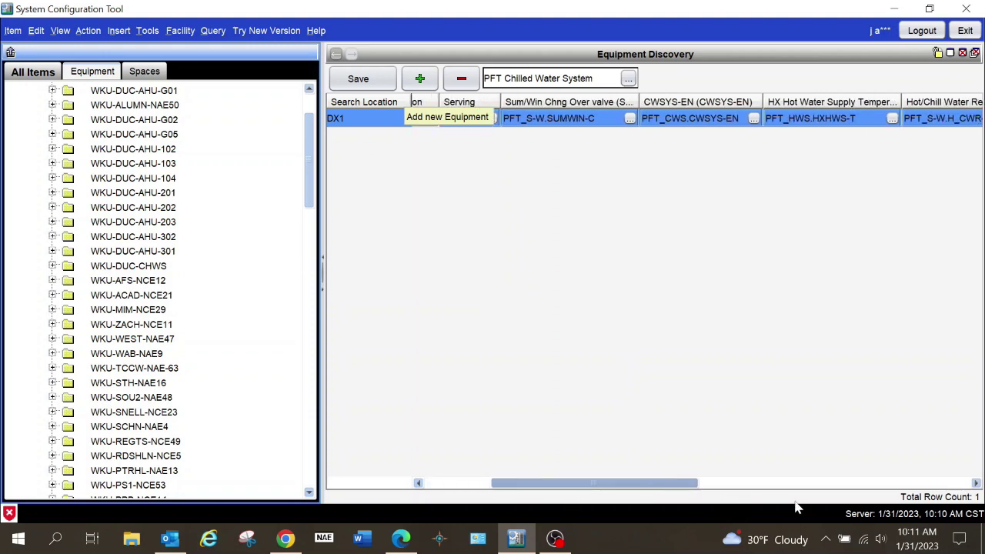
left_click(362, 78)
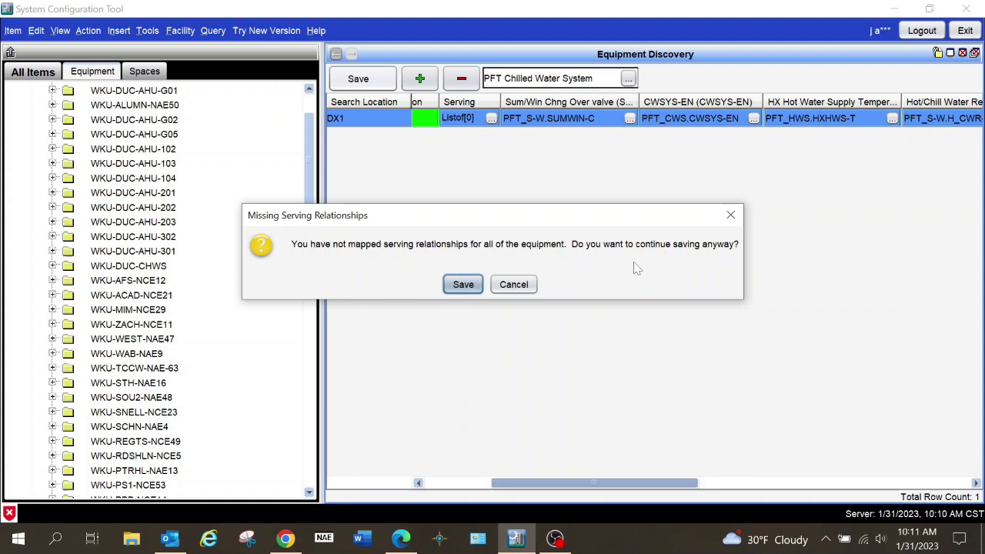
left_click(462, 286)
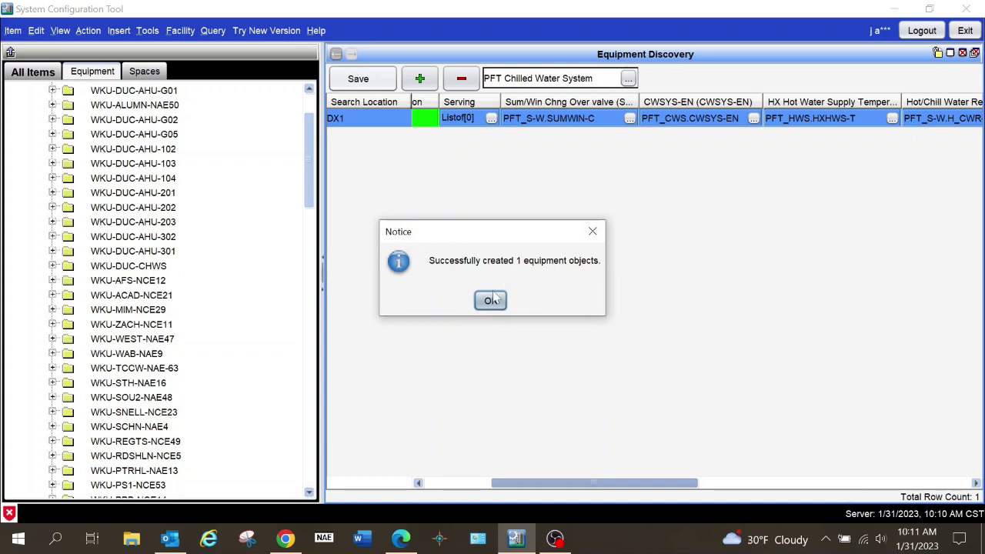
left_click(490, 301)
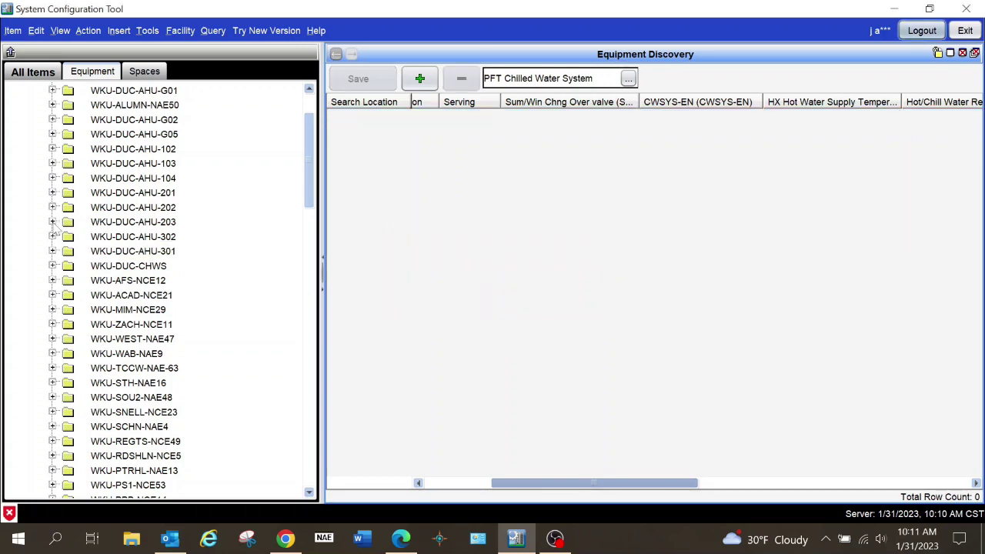
- Look through the equipment folders and refresh all tabs of the navigation tree
scroll(116, 224, "down", 20)
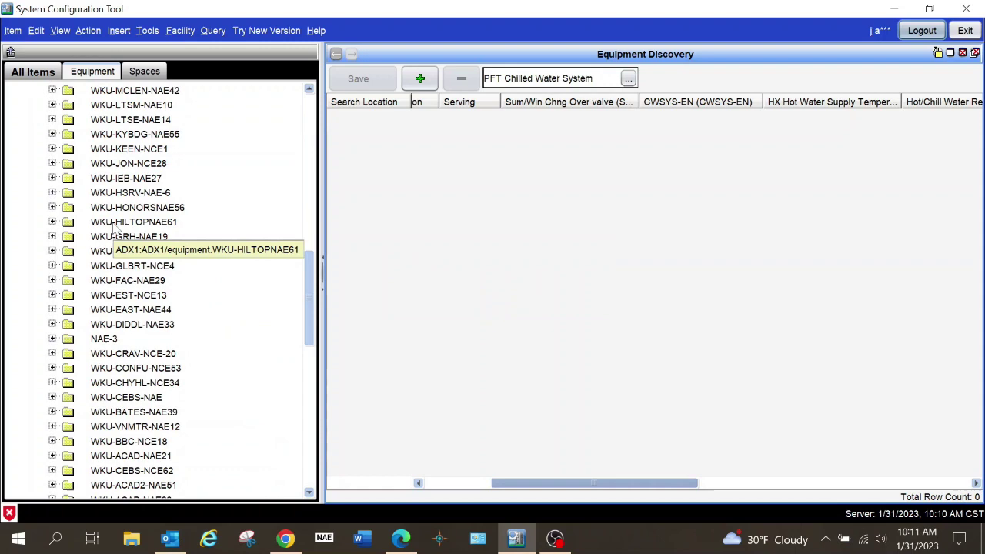
scroll(110, 236, "up", 20)
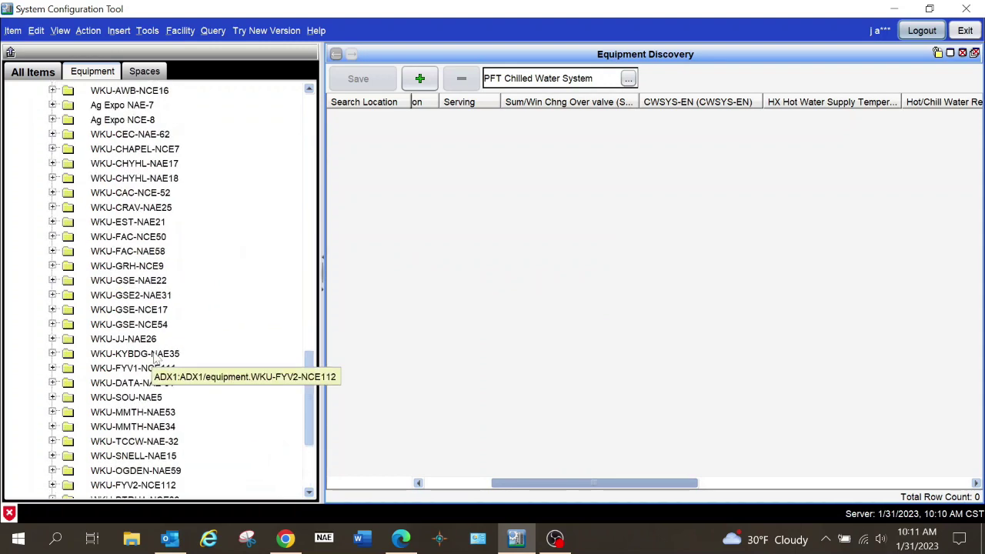
scroll(145, 327, "up", 3)
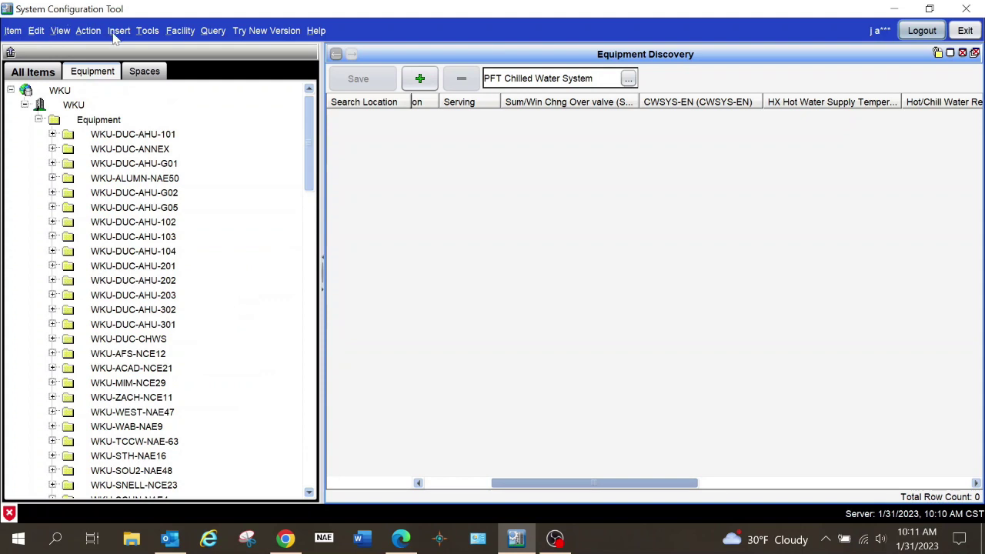
right_click(121, 58)
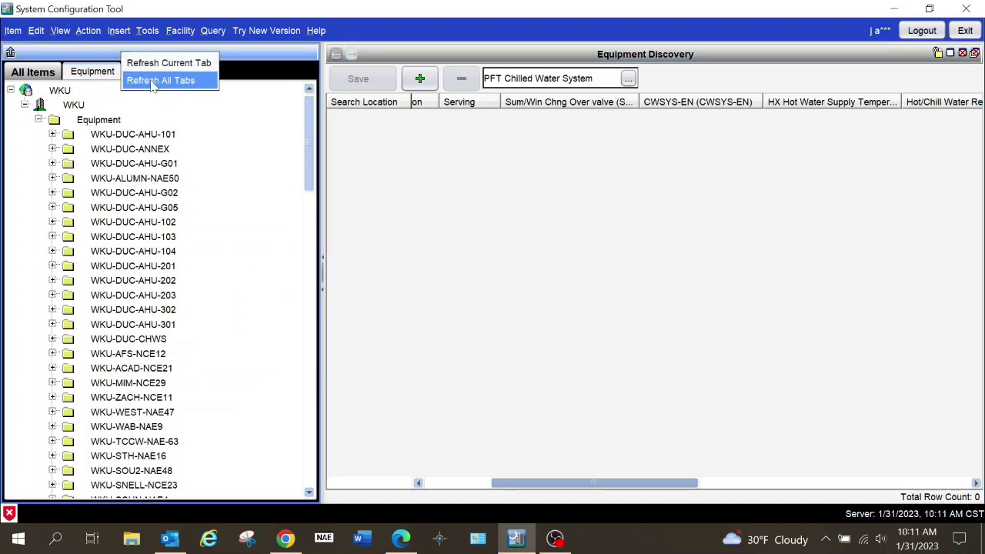
left_click(160, 80)
left_click(92, 67)
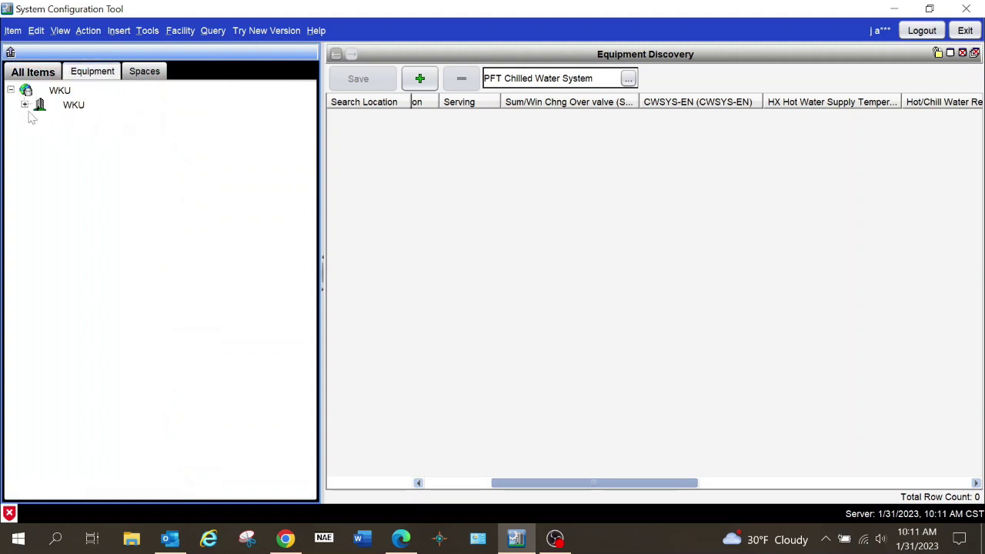
- Expand WKU, Equipment, WKU-PFT-NAE45 and N2-1 in the refreshed equipment tree to locate PFT Chilled Water
left_click(24, 105)
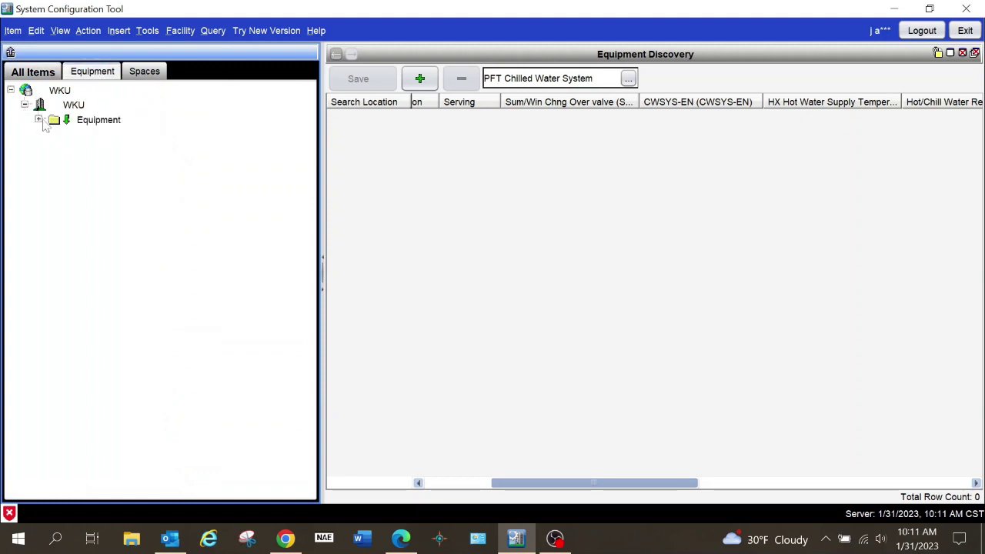
left_click(39, 120)
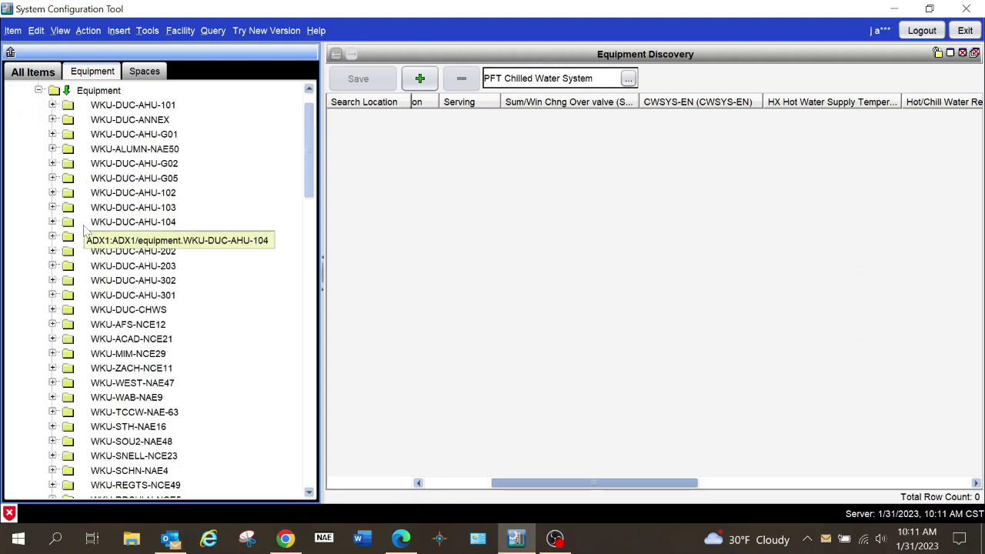
scroll(80, 231, "down", 5)
scroll(80, 223, "down", 1)
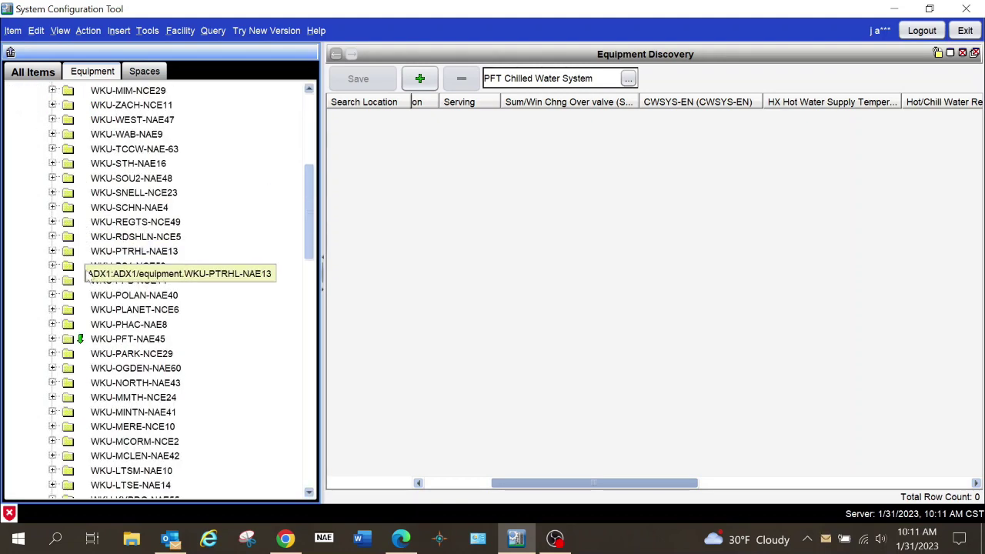
left_click(51, 339)
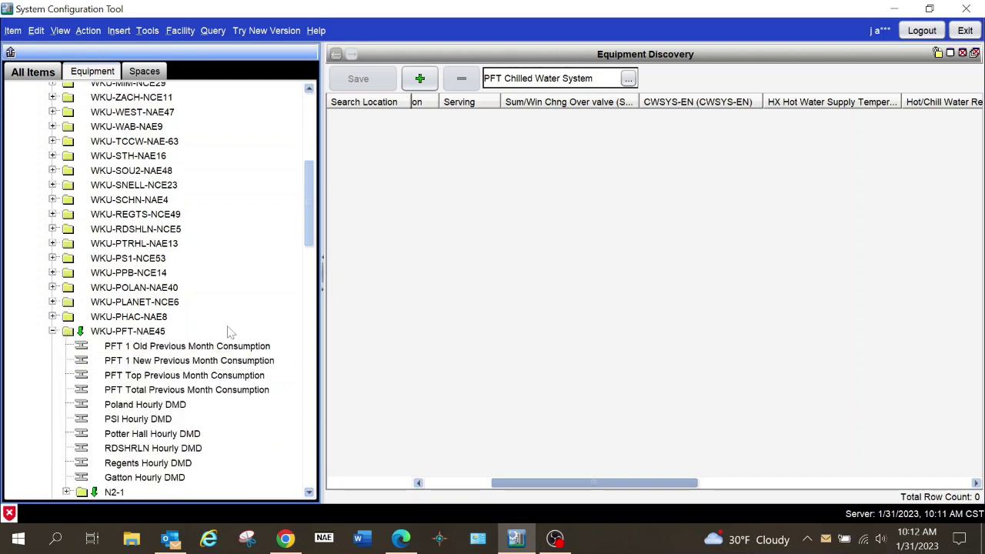
scroll(239, 335, "down", 1)
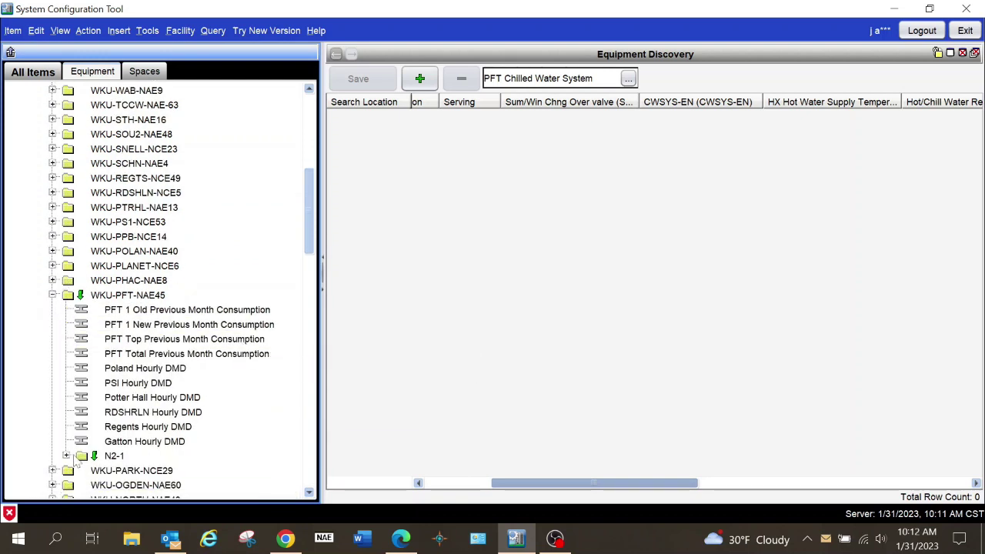
left_click(67, 456)
scroll(215, 459, "down", 1)
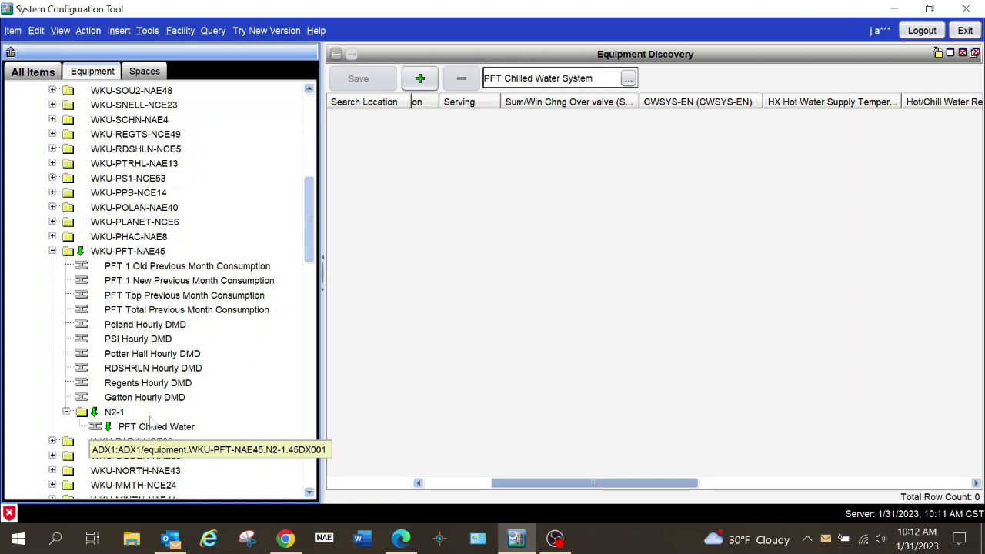
- Open the WKU Main Campus space for editing alongside the equipment tree
left_click(144, 71)
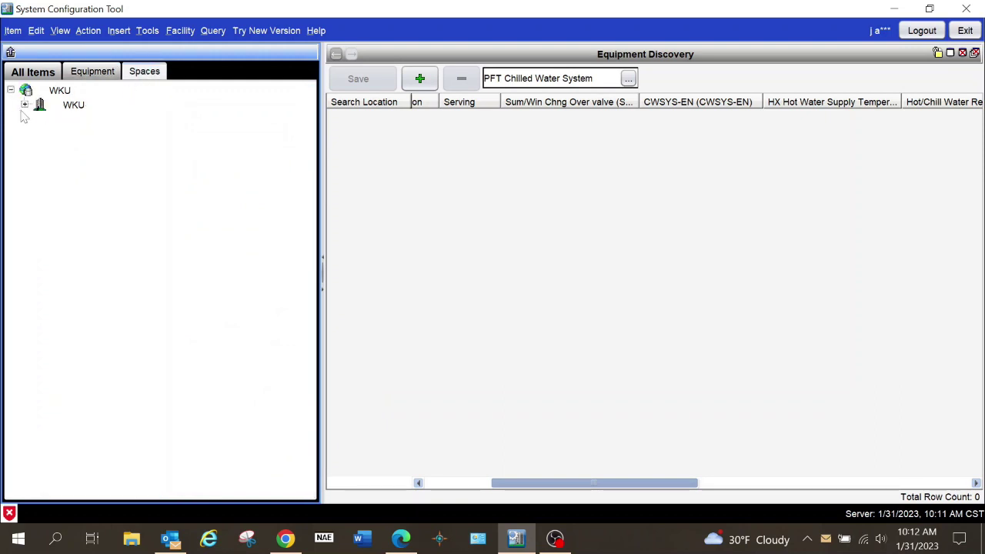
left_click(25, 105)
left_click(93, 125)
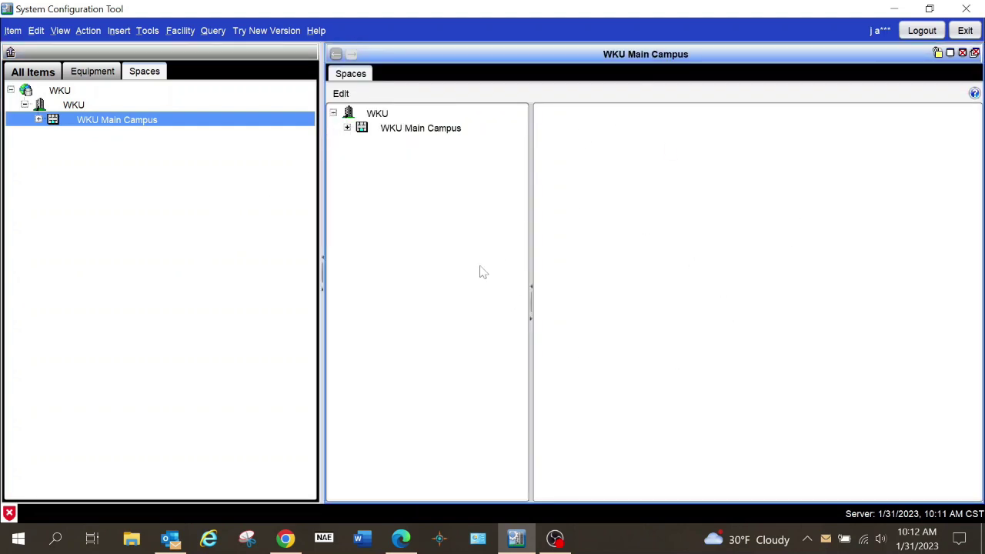
left_click(93, 72)
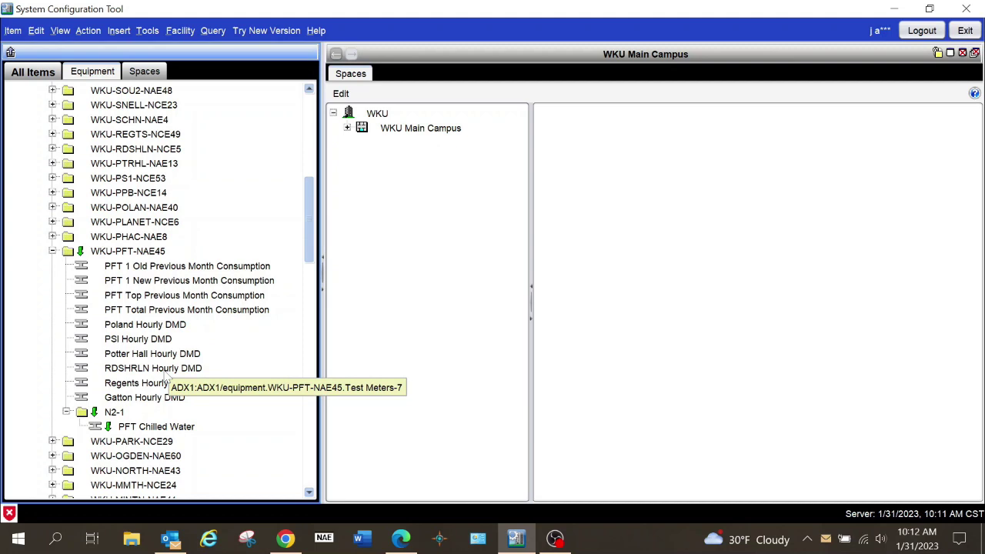
left_click(343, 94)
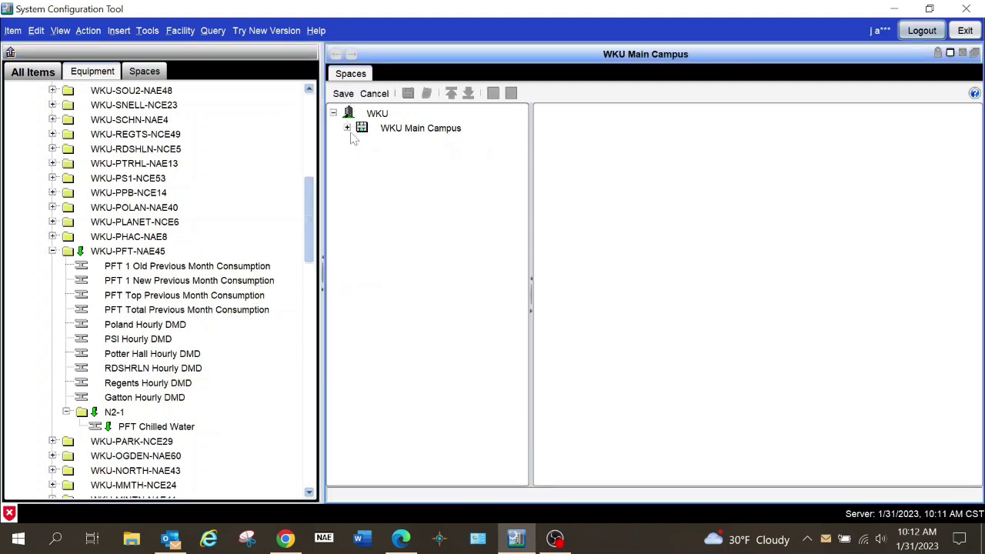
- Expand WKU Main Campus and its PFT space in the spaces editor and show the attributes of PFT's Equipment space
left_click(347, 129)
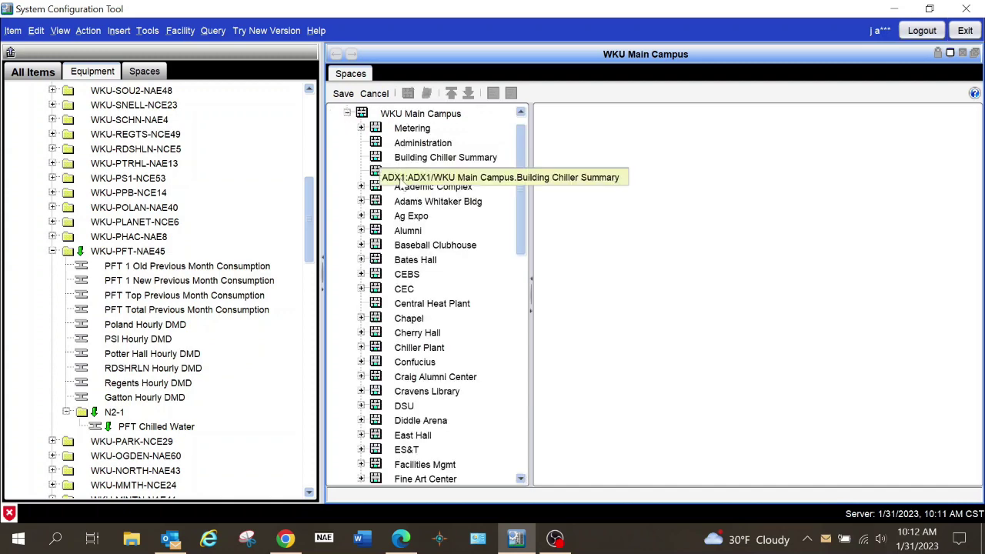
scroll(446, 306, "down", 13)
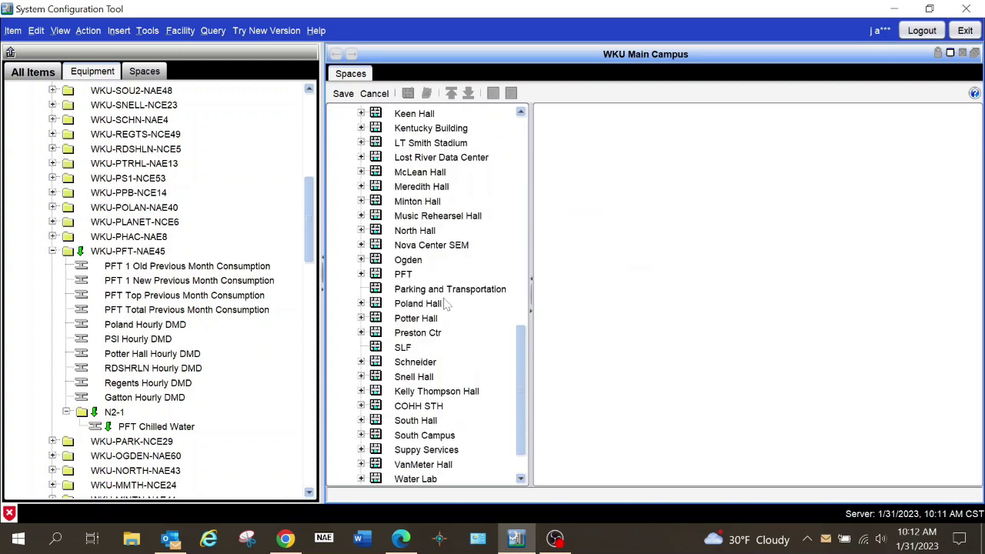
scroll(446, 323, "down", 1)
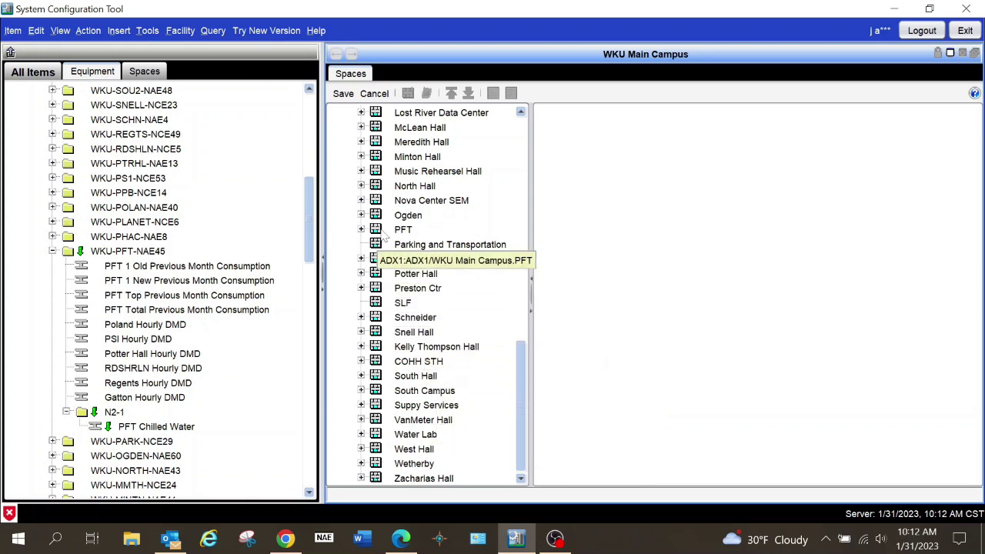
scroll(384, 235, "up", 4)
scroll(382, 238, "up", 1)
scroll(381, 269, "down", 5)
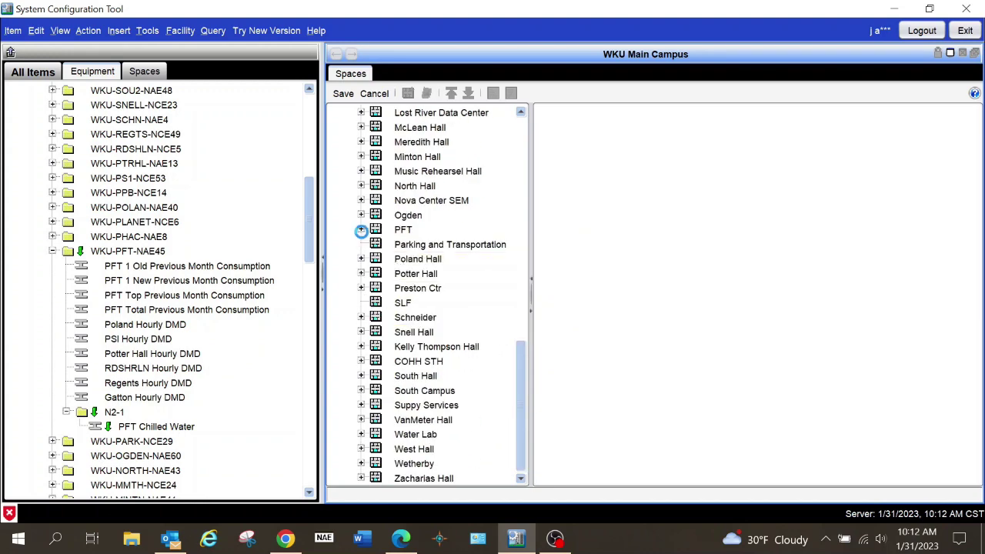
left_click(361, 229)
left_click(410, 245)
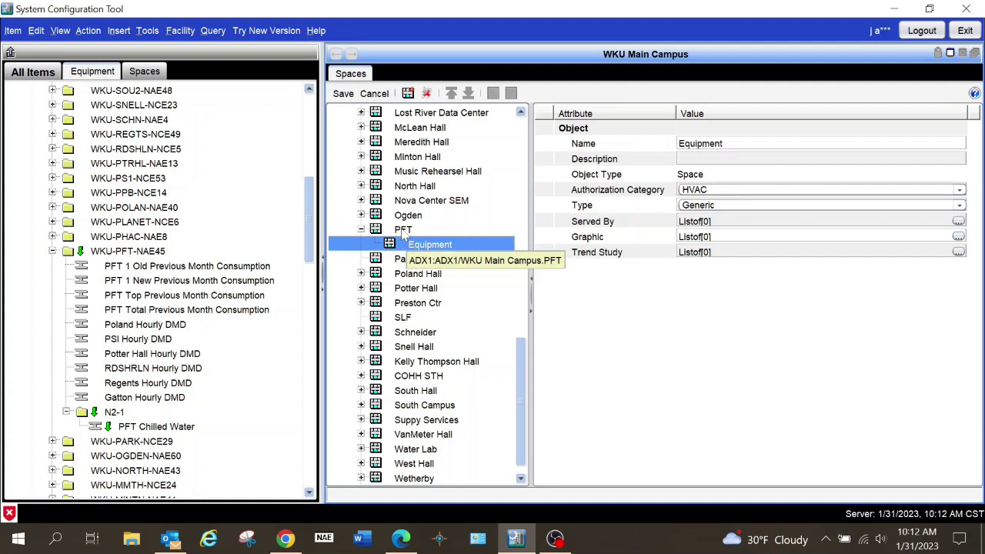
- Add a new space under the PFT building space and select it to show its attributes
left_click(403, 230)
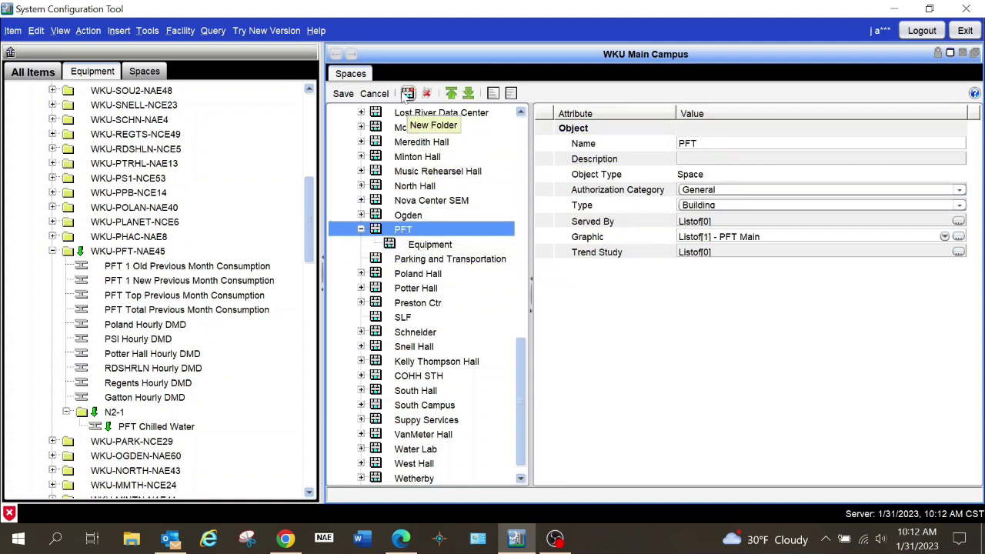
left_click(408, 93)
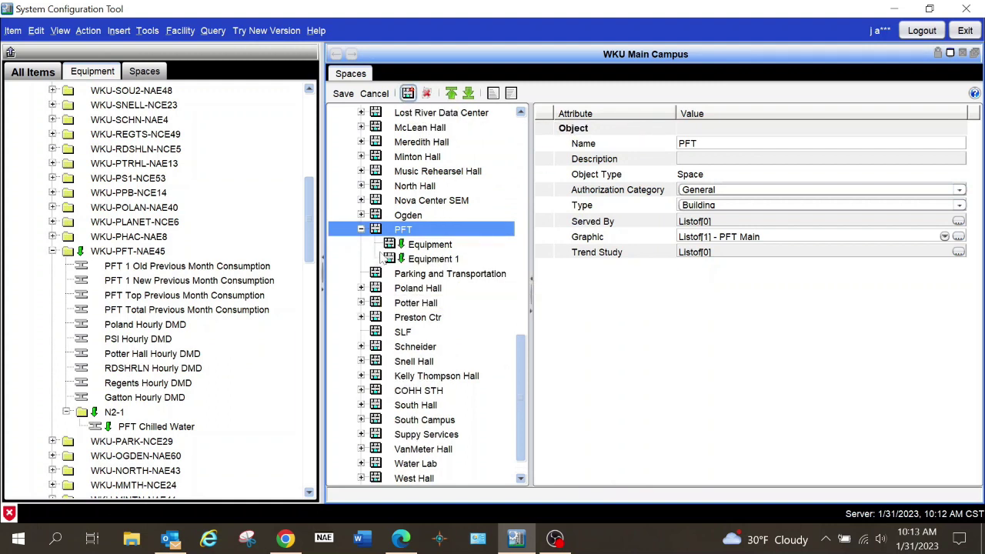
left_click(435, 261)
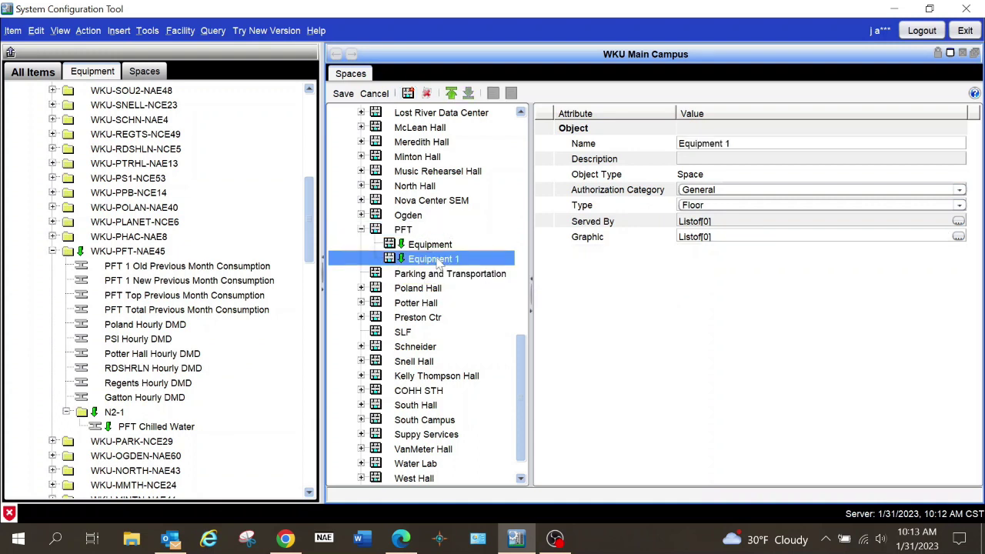
- Delete the newly added Equipment 1 space from the PFT building space
left_click(426, 93)
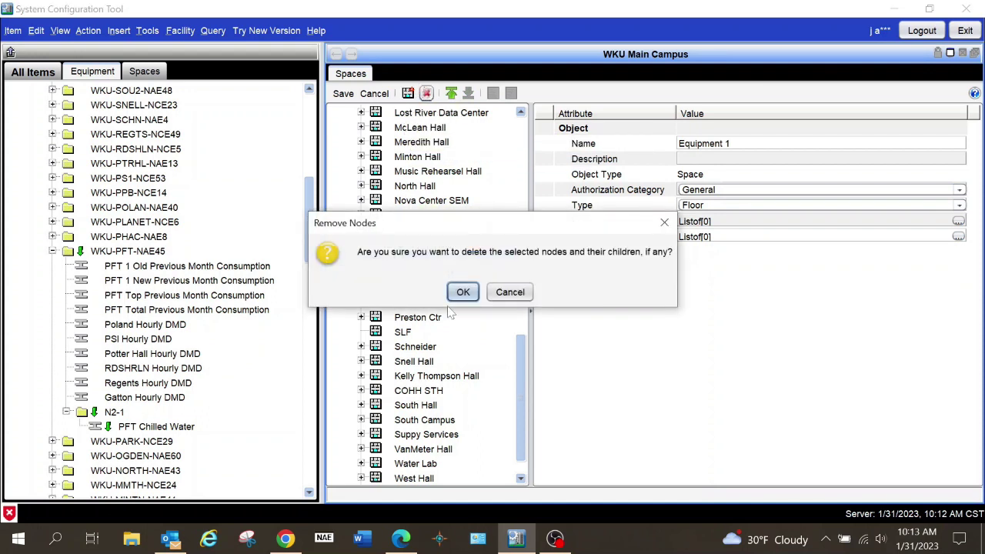
left_click(463, 292)
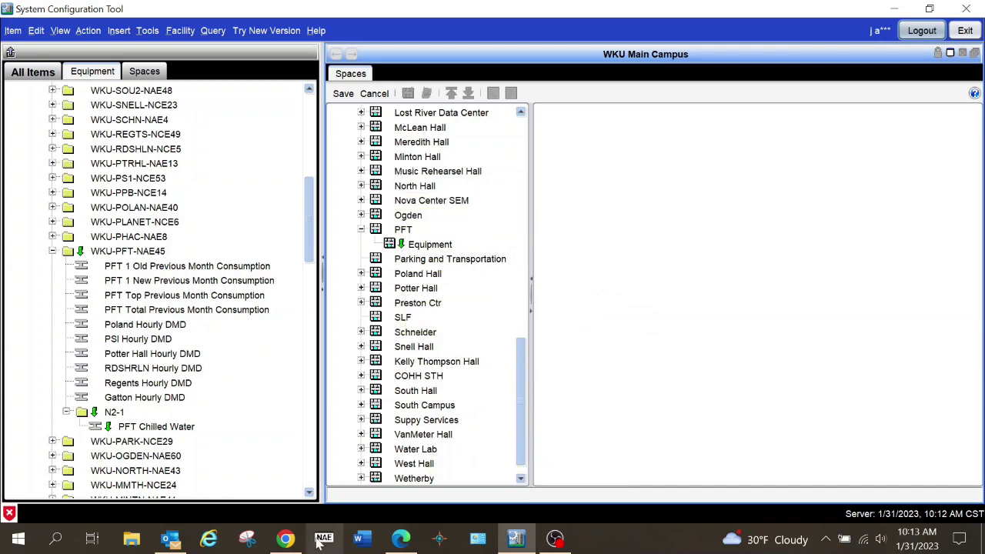
- Switch to the Metasys site in the browser and view the WKU Main Campus space and its building list
left_click(399, 540)
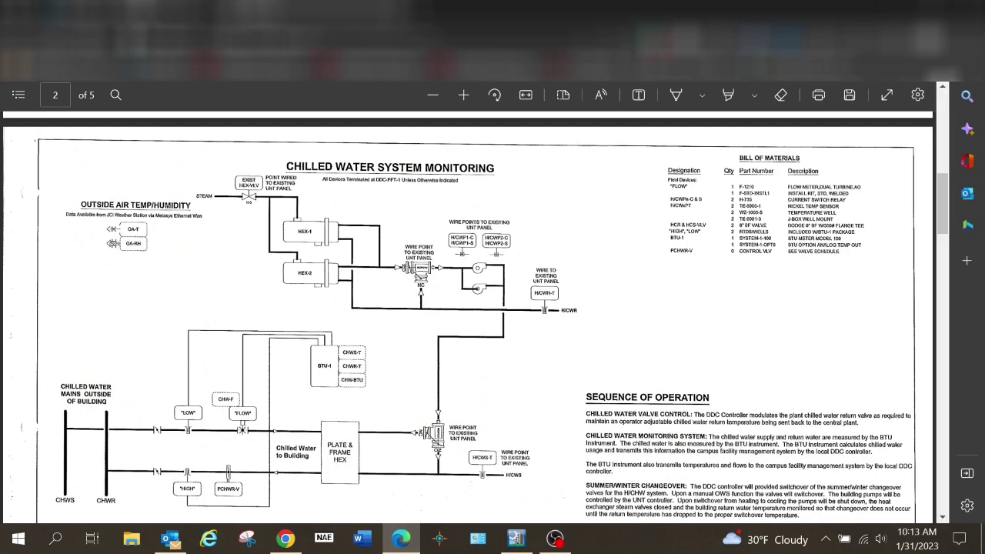
key("alt+Tab")
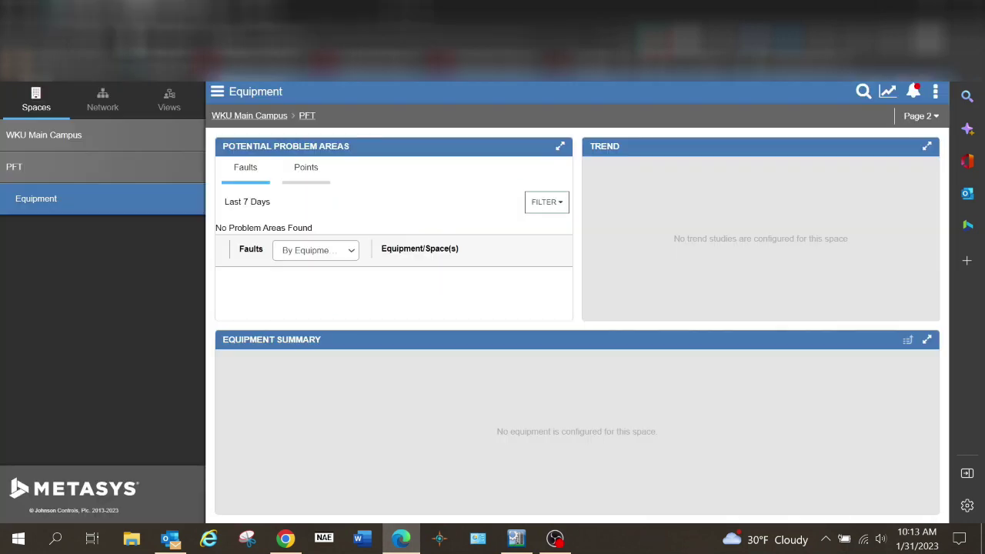
left_click(78, 144)
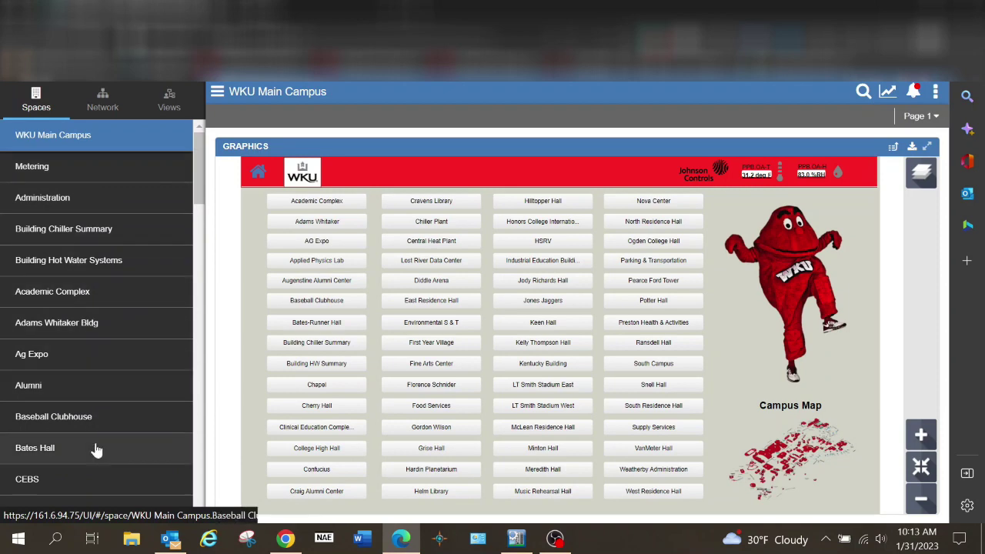
- Switch back to the System Configuration Tool, select PFT's Equipment space, review its Type options and keep Generic
left_click(515, 543)
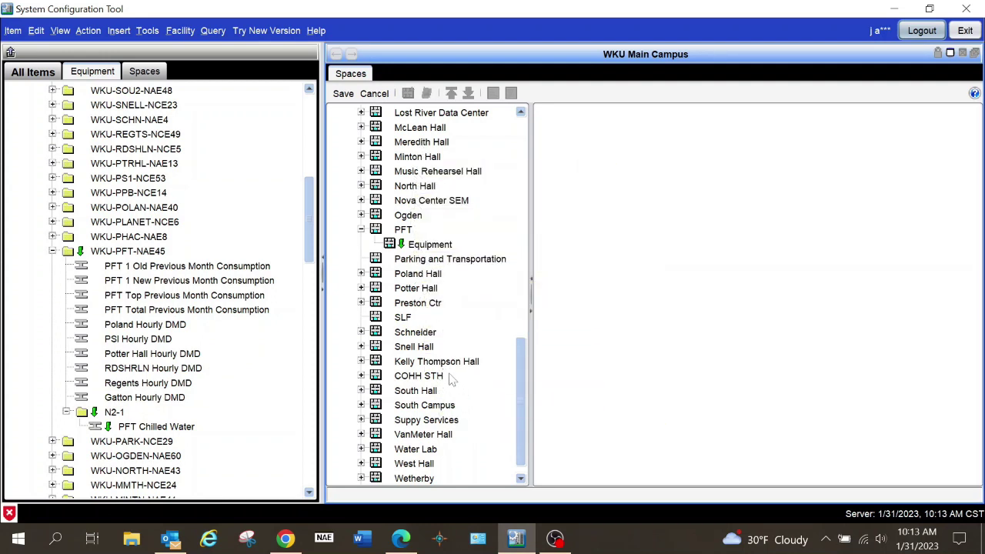
scroll(451, 380, "down", 1)
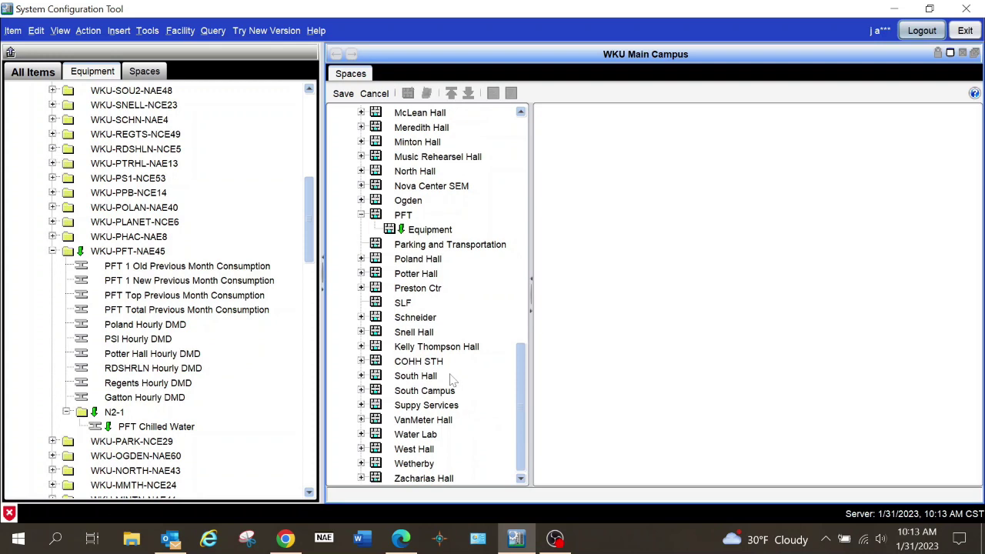
left_click(415, 231)
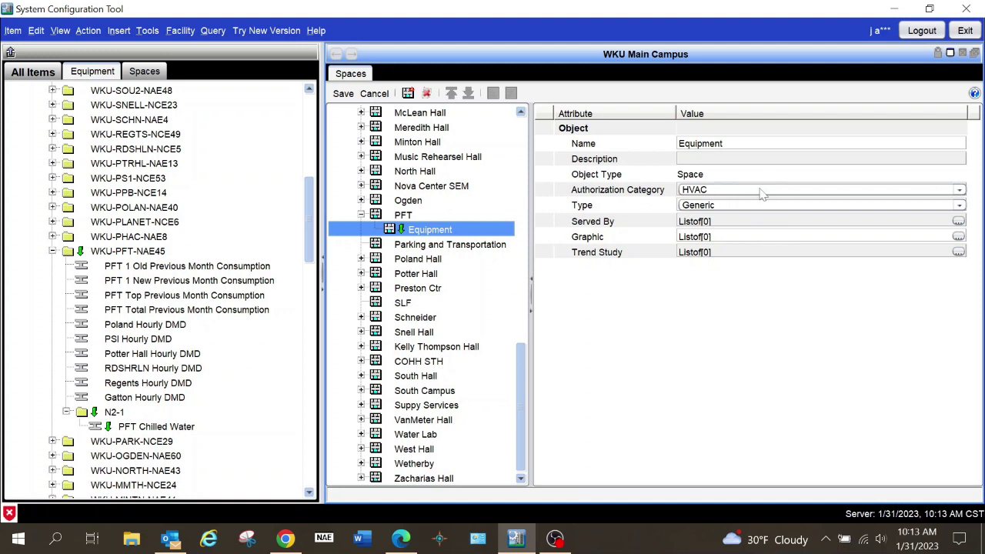
left_click(726, 206)
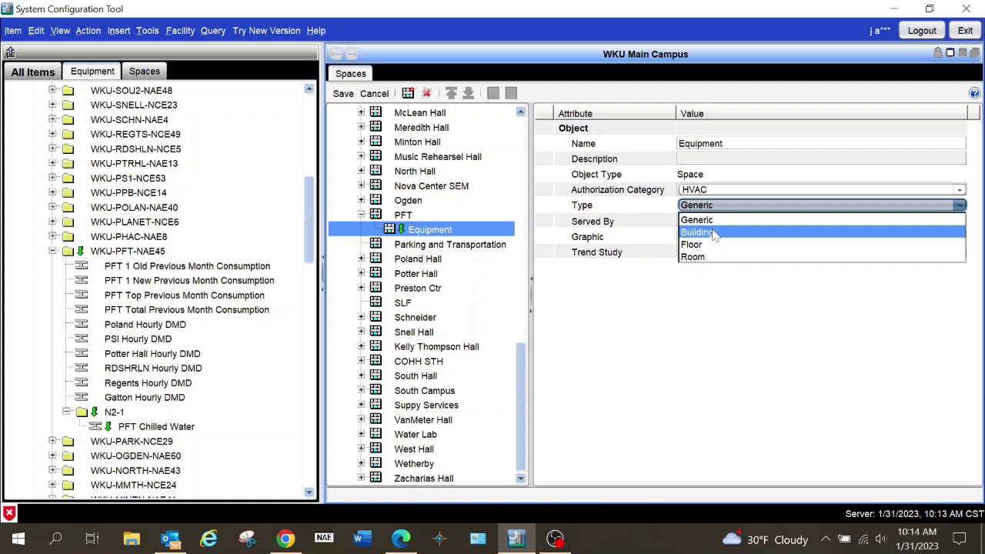
left_click(712, 222)
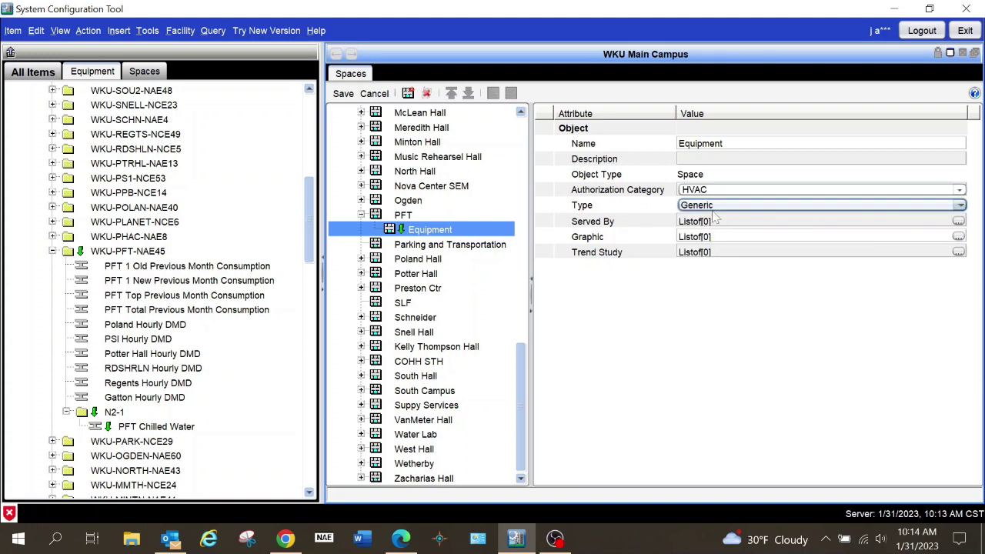
left_click(715, 206)
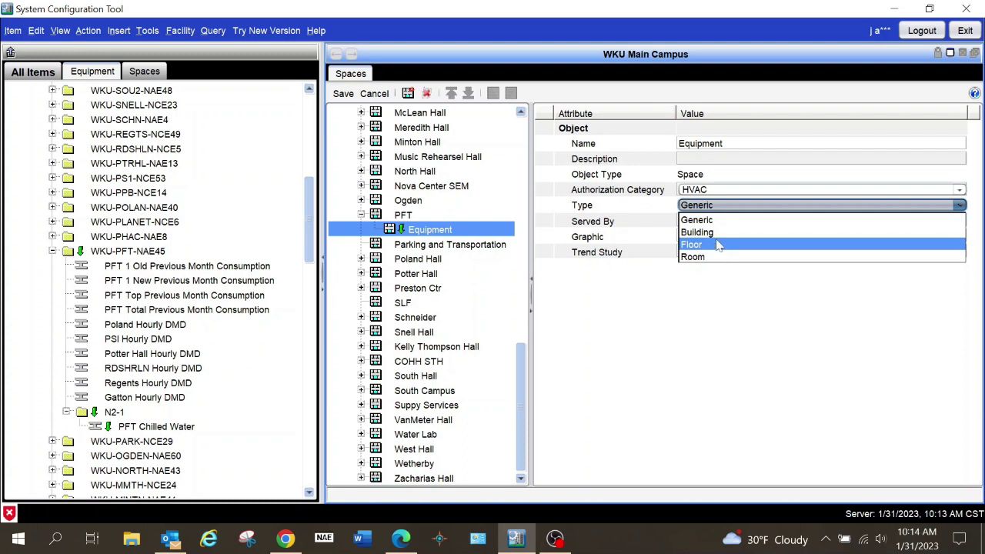
left_click(716, 221)
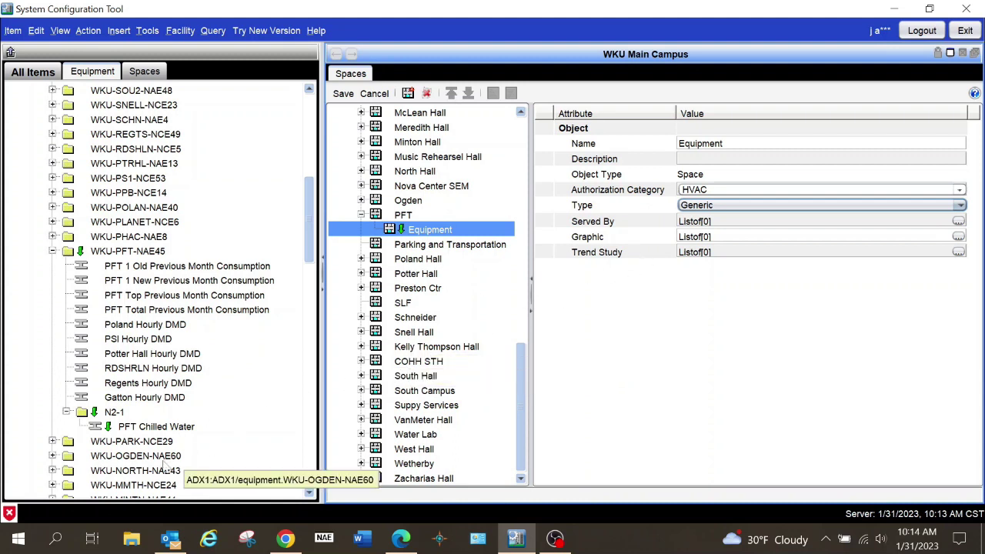
- Assign PFT Chilled Water as the equipment serving PFT's Equipment space, check the Served By list, and save the spaces
left_click(173, 428)
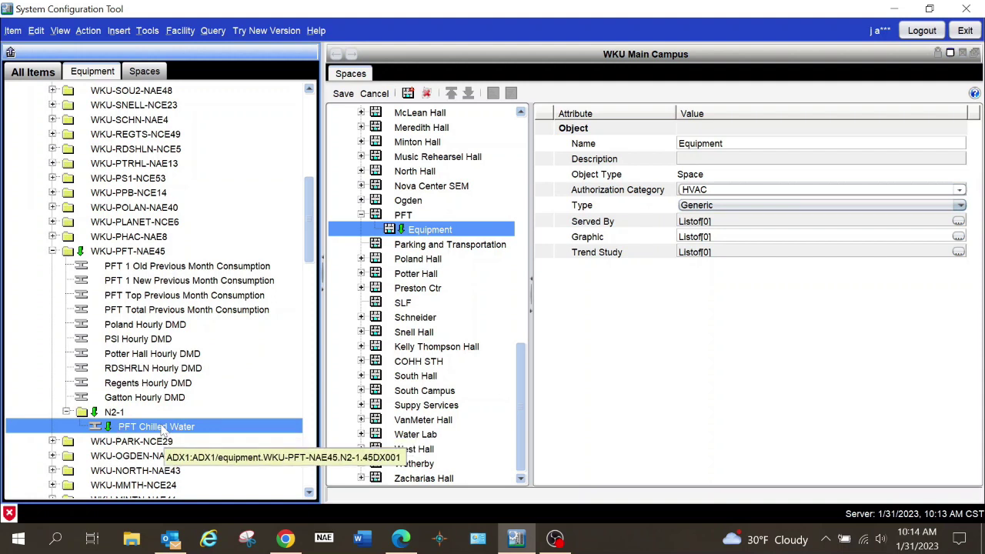
left_click_drag(163, 430, 393, 235)
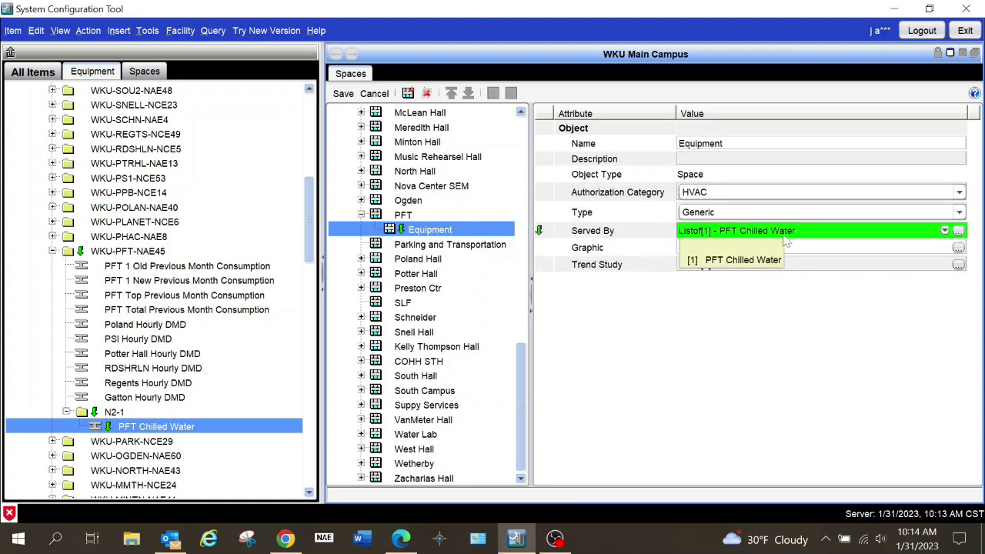
left_click(958, 230)
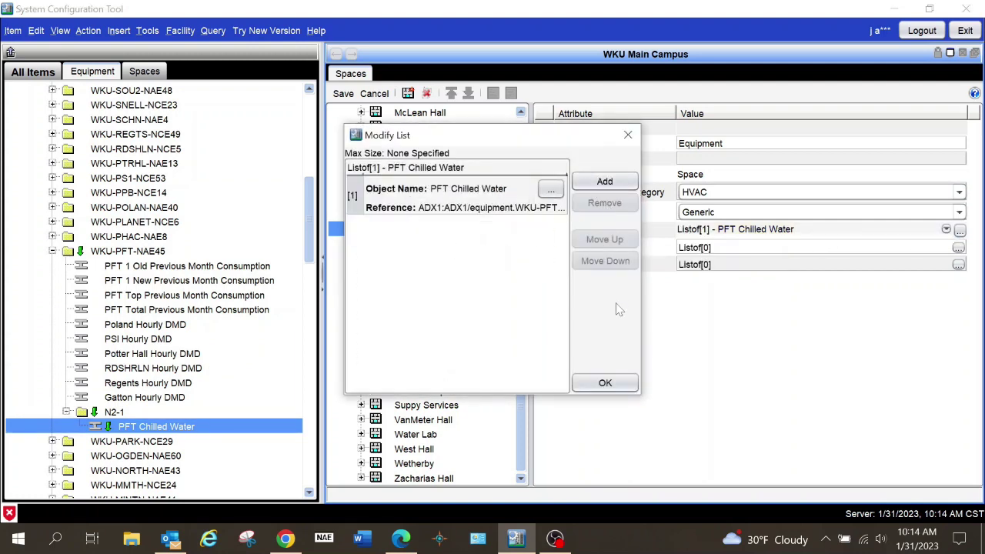
left_click(605, 384)
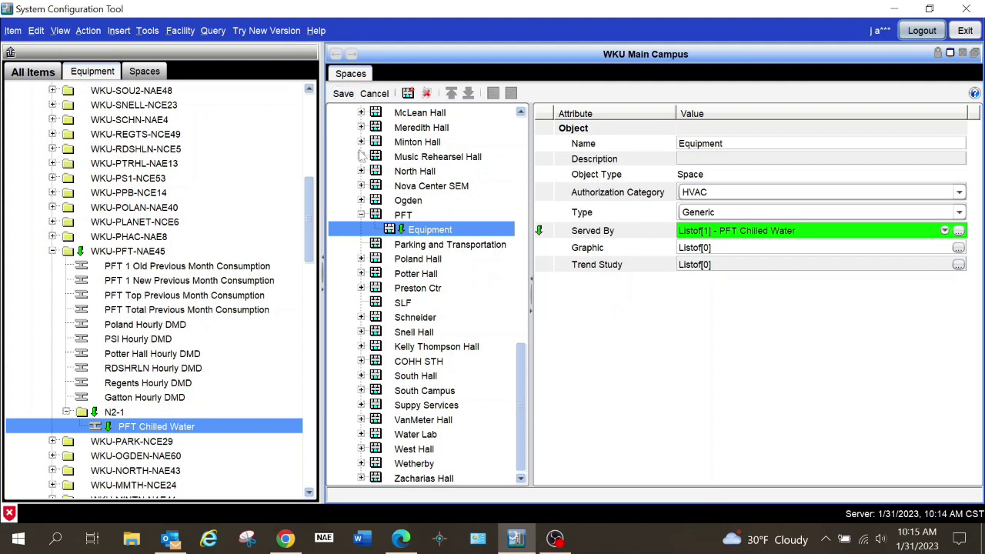
left_click(338, 94)
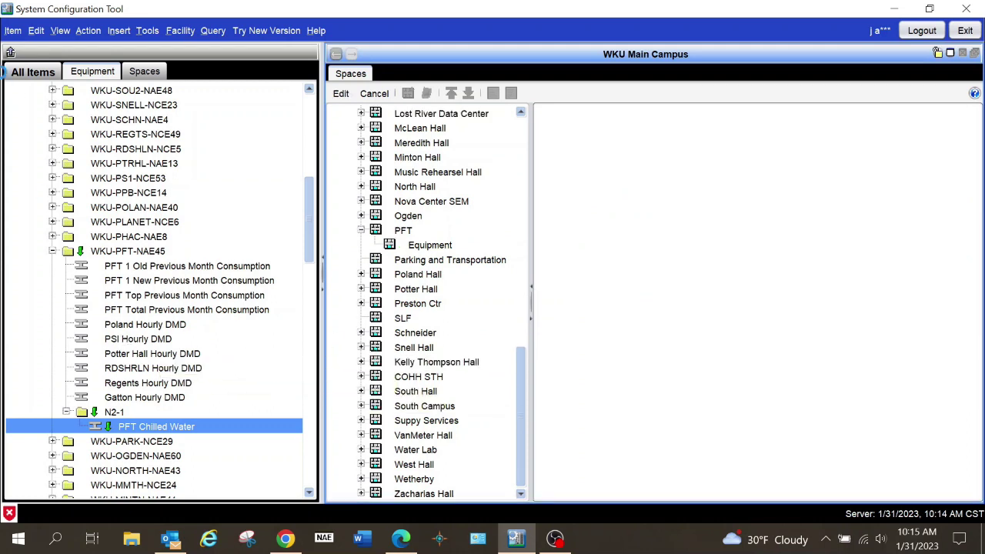
- Expand WKU, ADX1 and Equipment Definitions in the all-items tree and select the PFT definitions folder
left_click(19, 71)
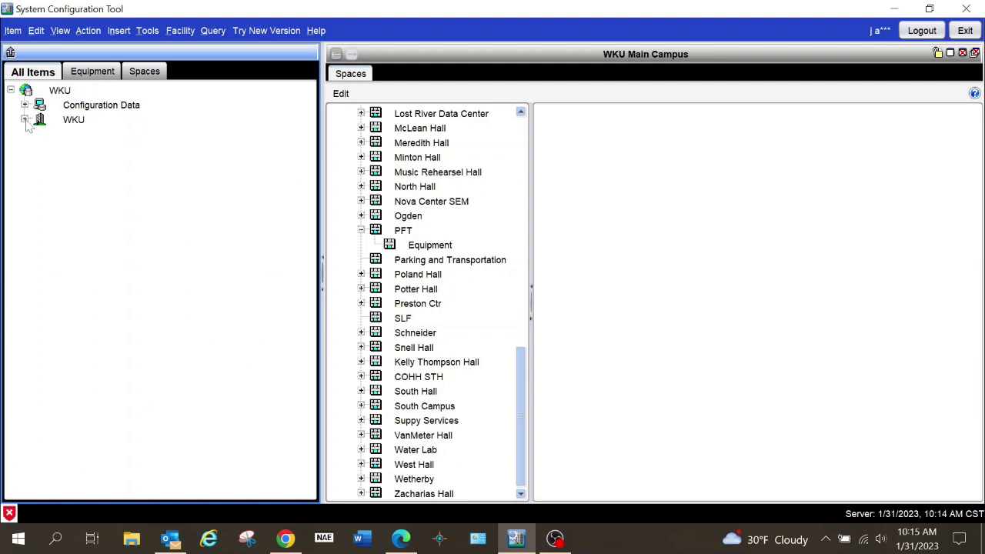
left_click(24, 120)
left_click(42, 134)
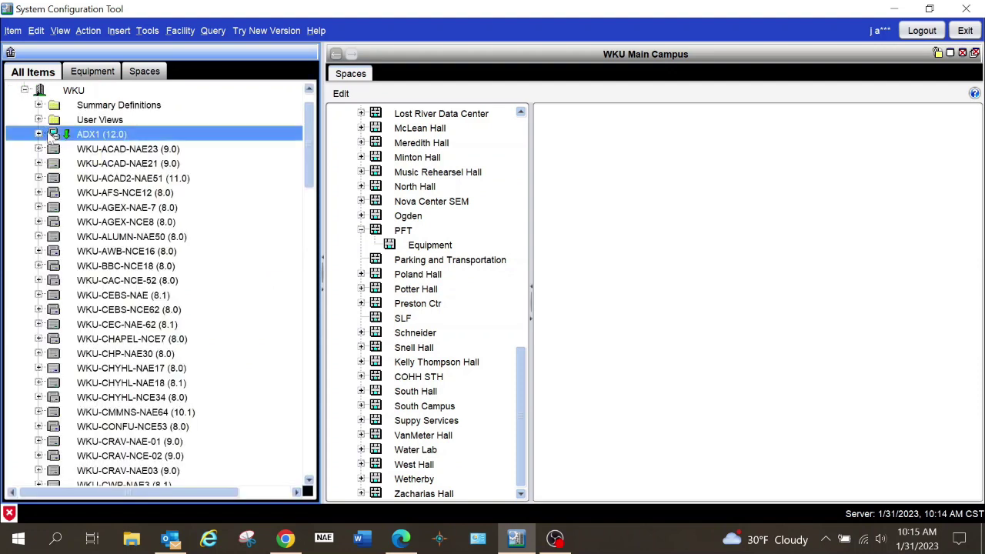
left_click(38, 133)
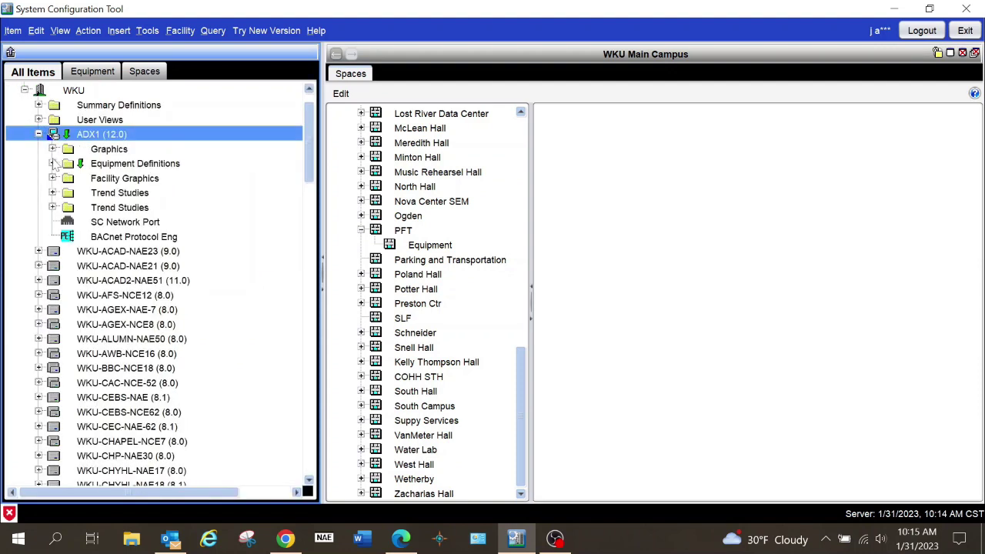
left_click(53, 163)
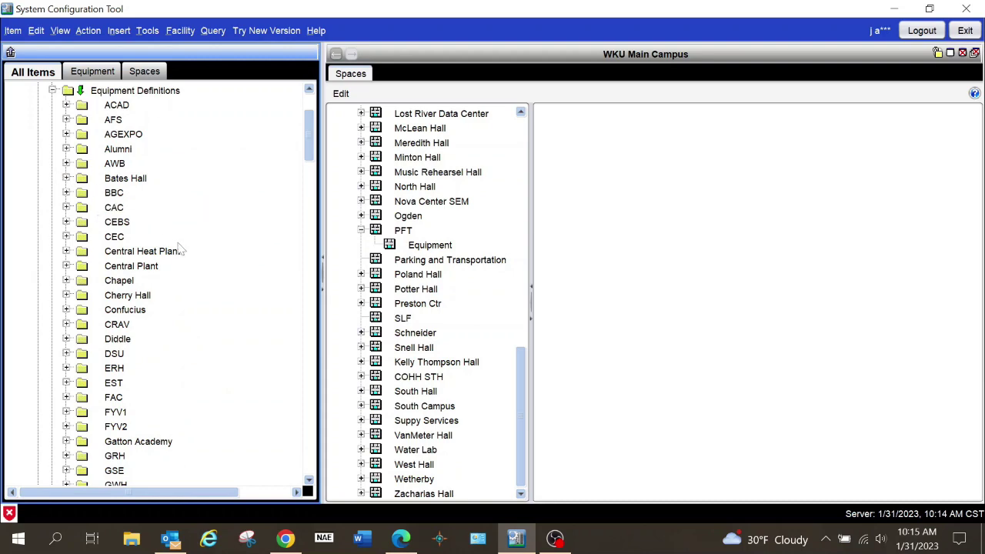
scroll(184, 250, "down", 6)
scroll(185, 251, "down", 12)
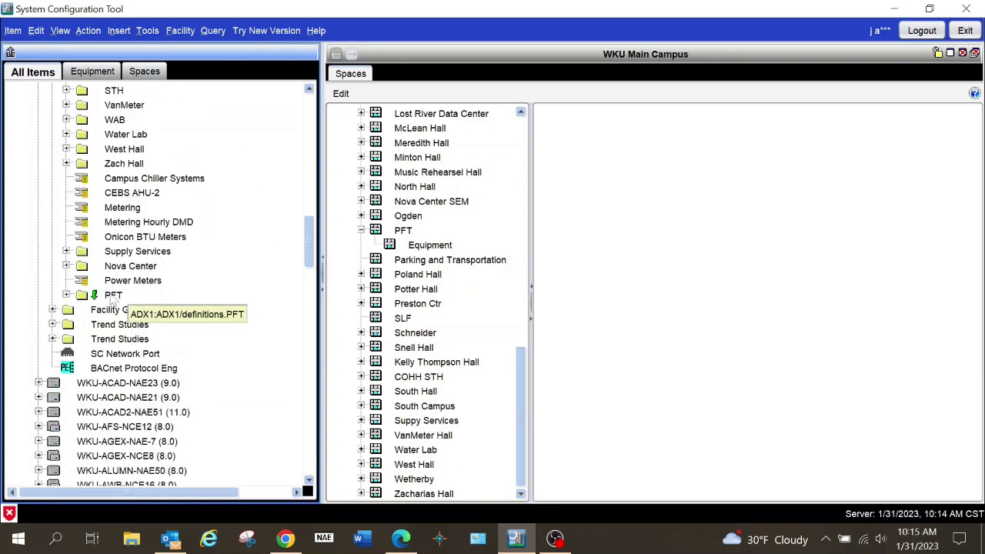
left_click(88, 300)
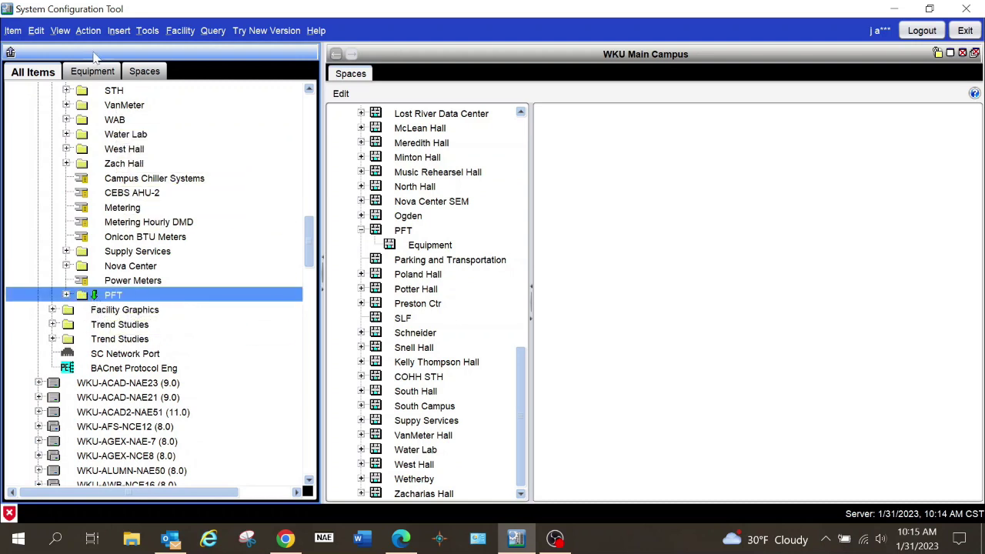
- Start a new equipment definition in the PFT folder and give it the identifier PFT Hot Water
left_click(180, 31)
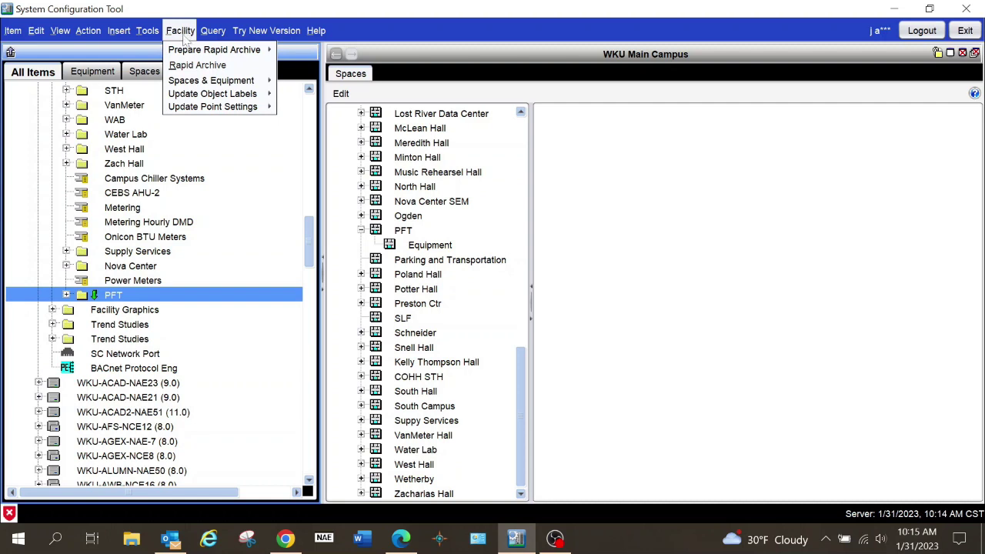
mouse_move(198, 55)
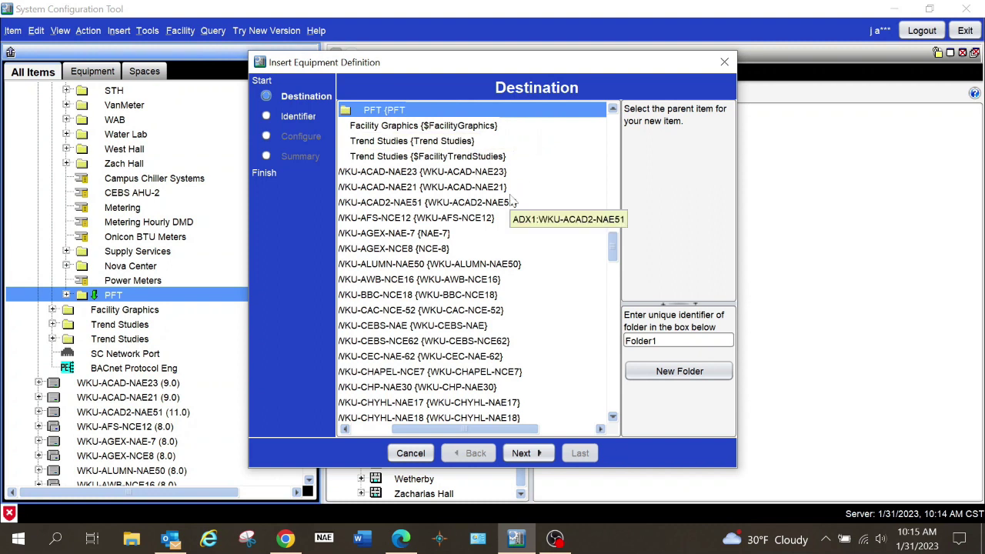
left_click(522, 453)
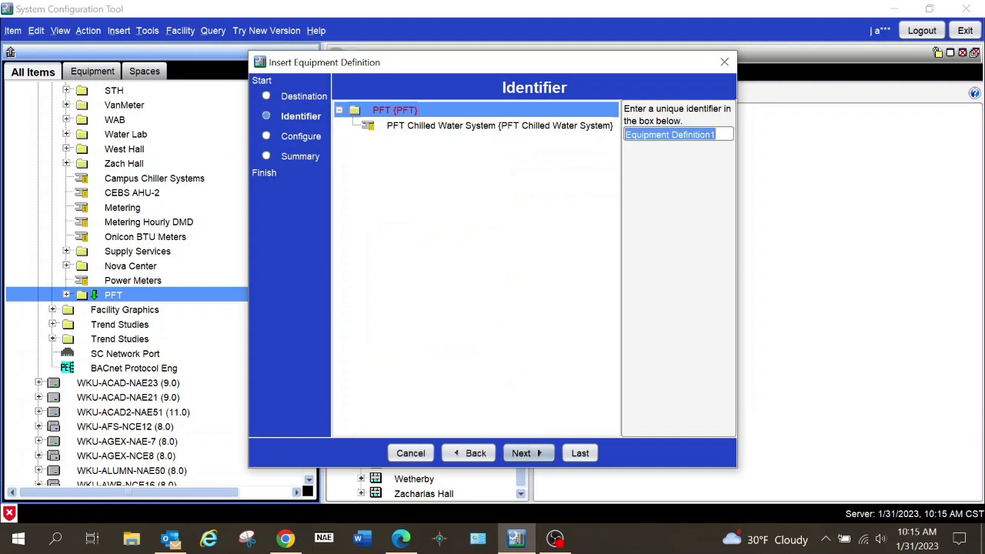
type("PFT Hot Water")
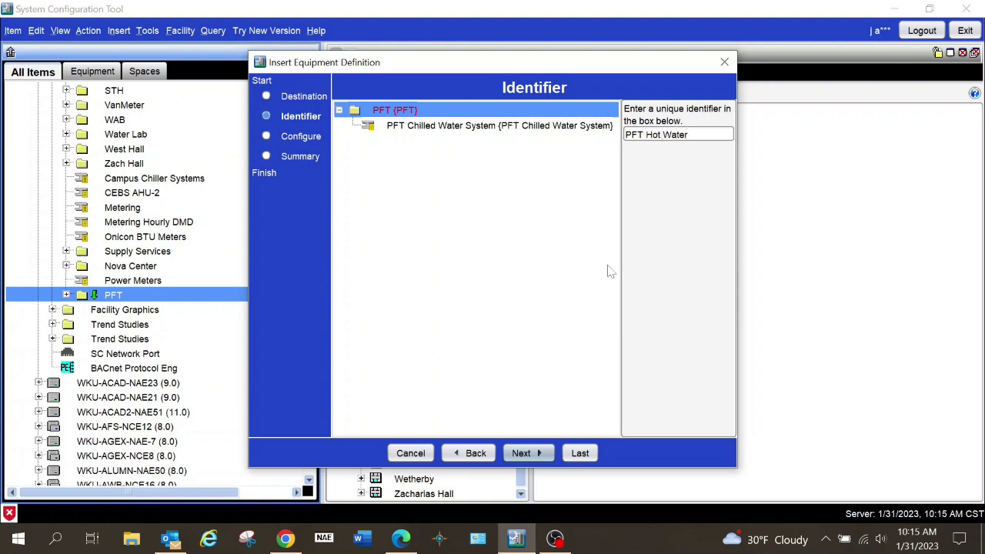
left_click(524, 453)
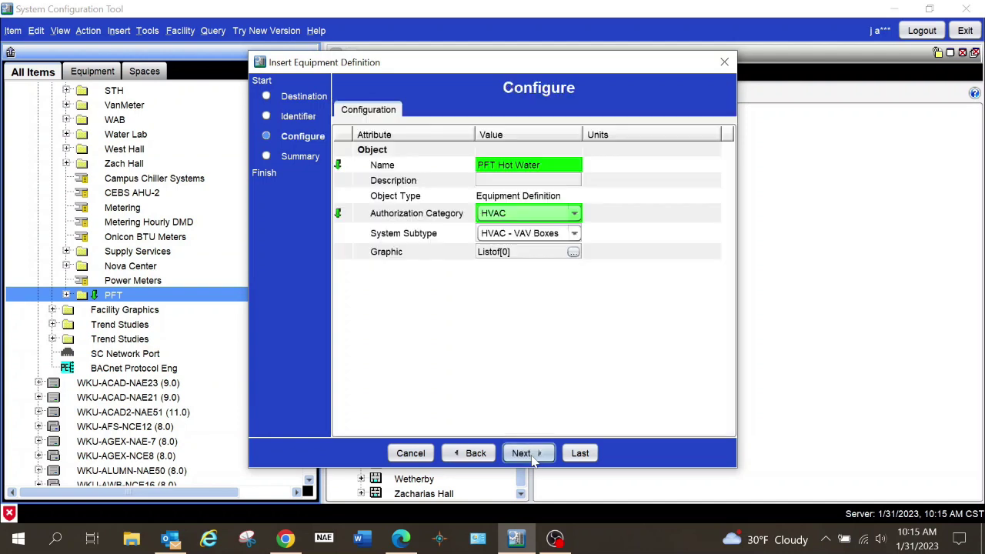
- Set the new definition's System Subtype to HVAC - Central Heating and finish creating it
left_click(573, 233)
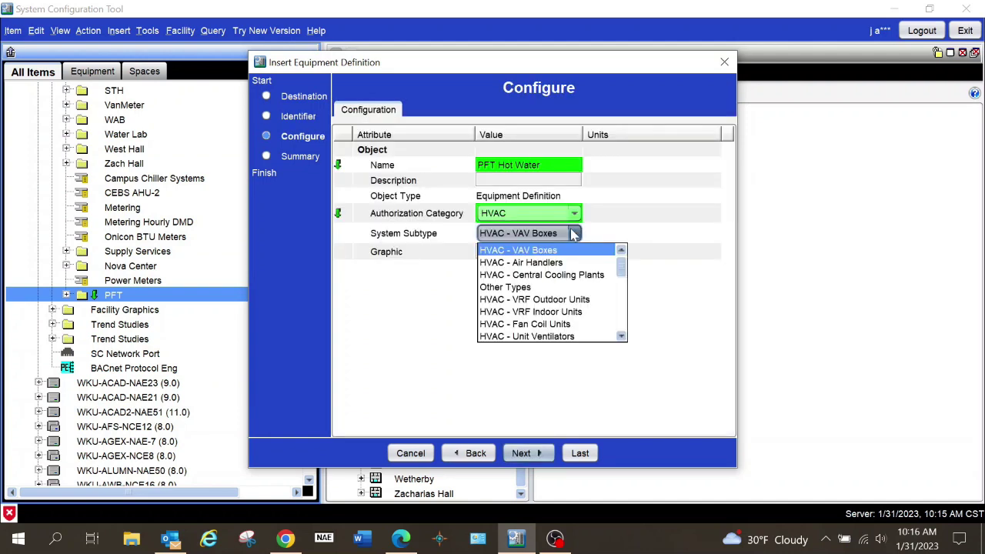
scroll(582, 318, "down", 1)
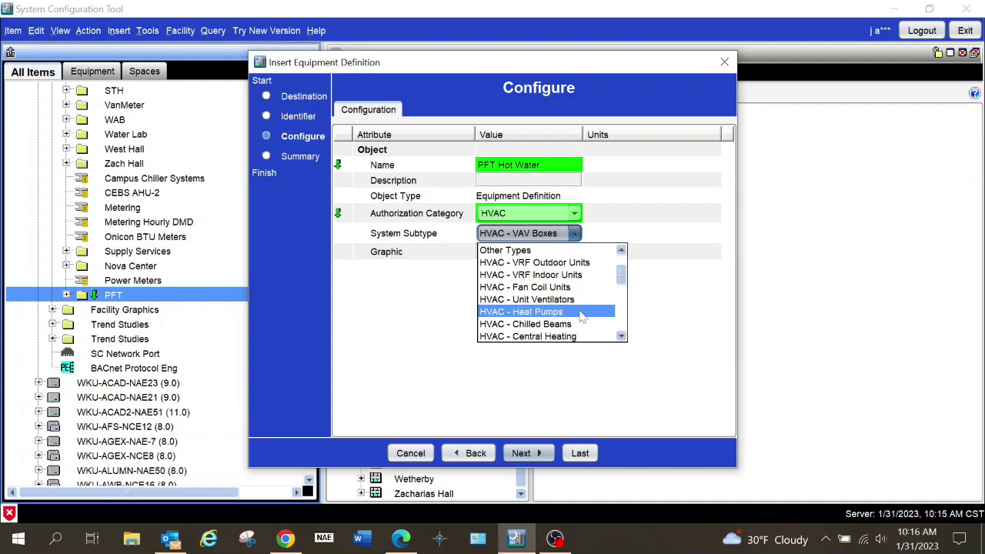
left_click(553, 337)
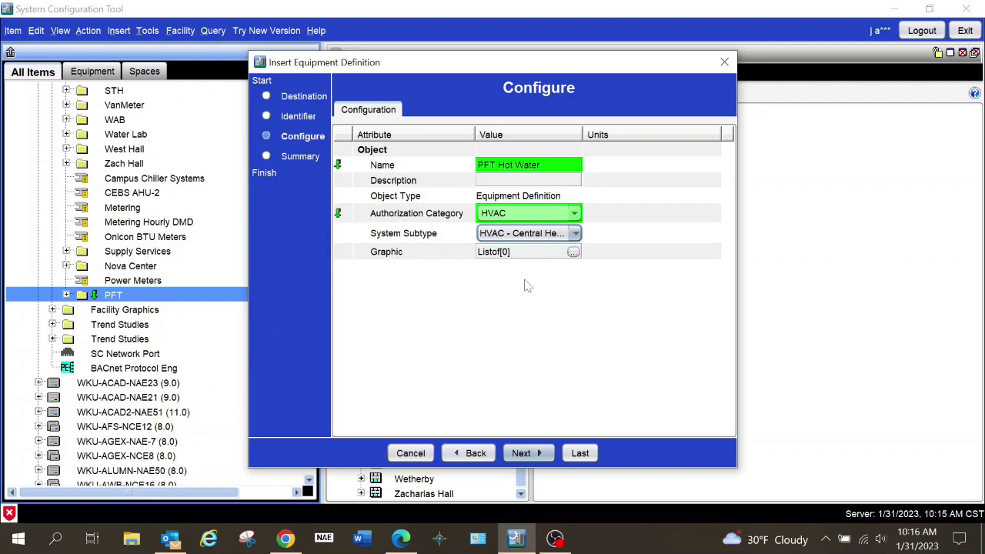
left_click(536, 454)
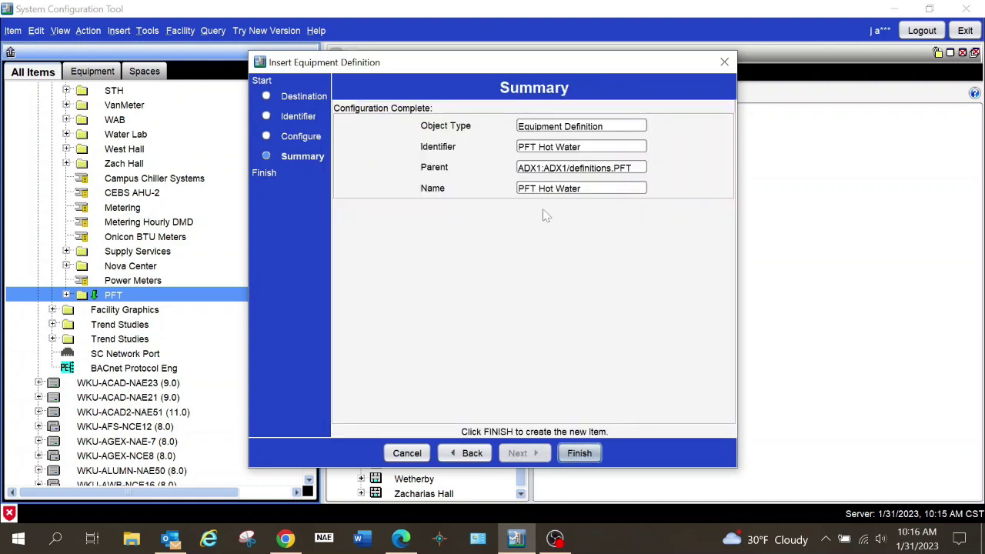
left_click(581, 453)
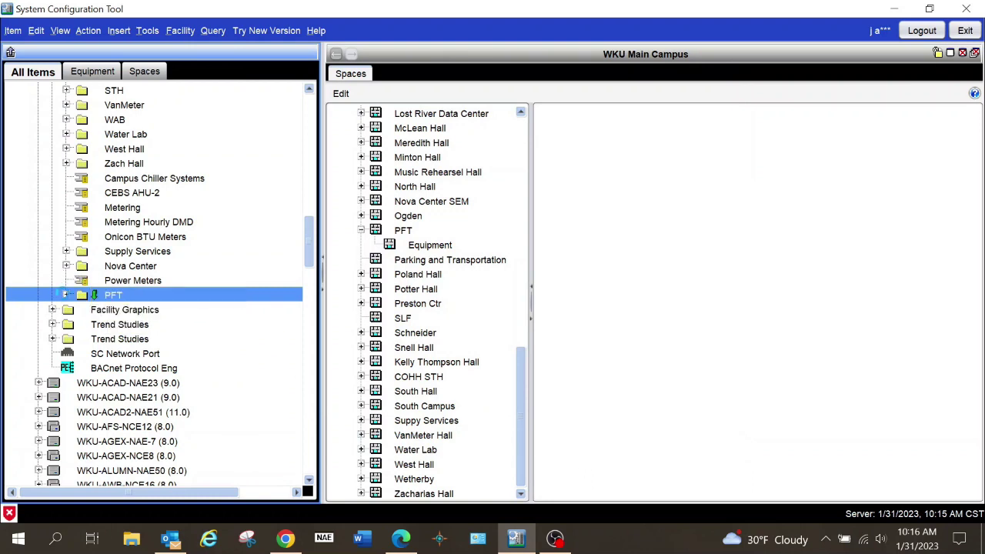
- Expand the PFT definitions folder and open the PFT Hot Water equipment definition
left_click(66, 295)
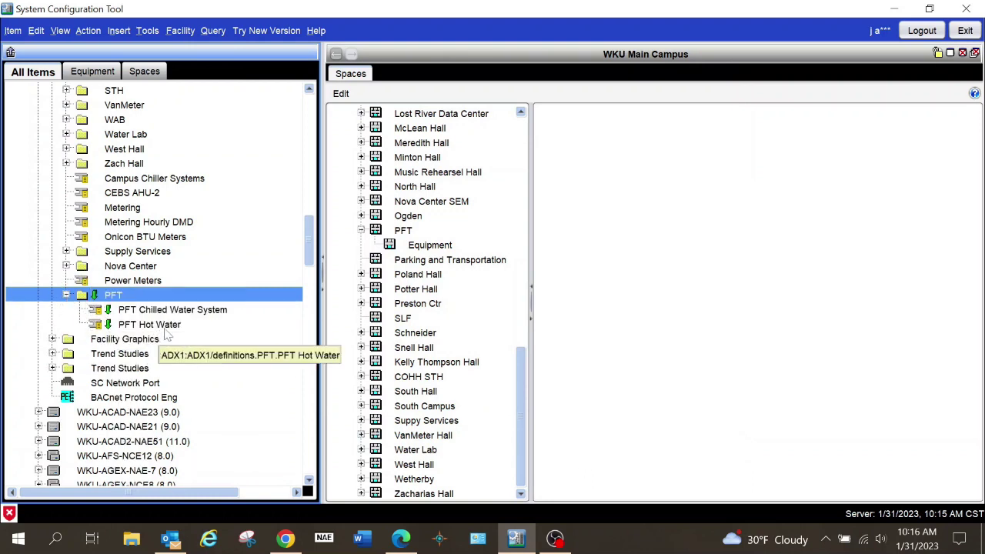
left_click(167, 333)
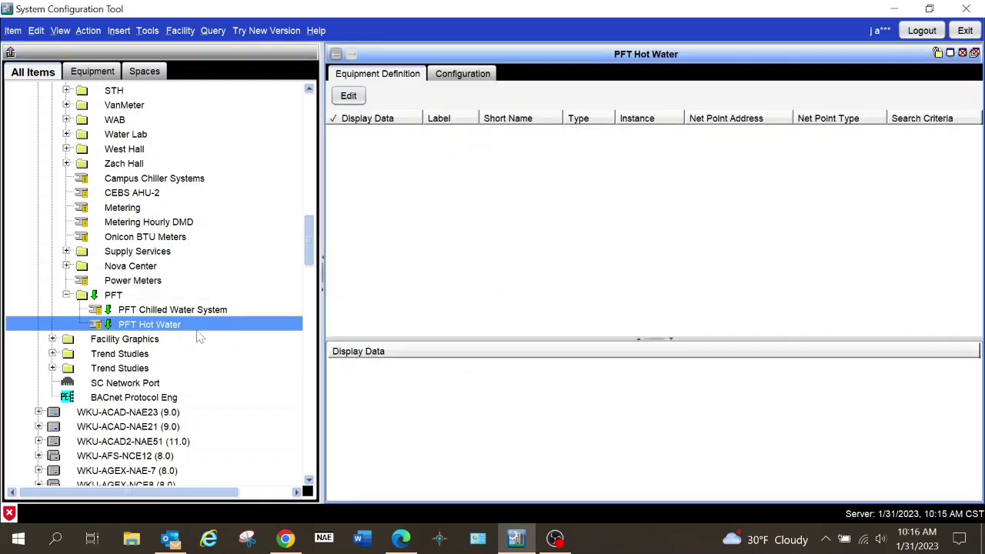
- Expand WKU-PFT-NAE45, its N2-1 trunk and the DX1 controller in the all-items tree to list the PFT points
scroll(185, 308, "down", 20)
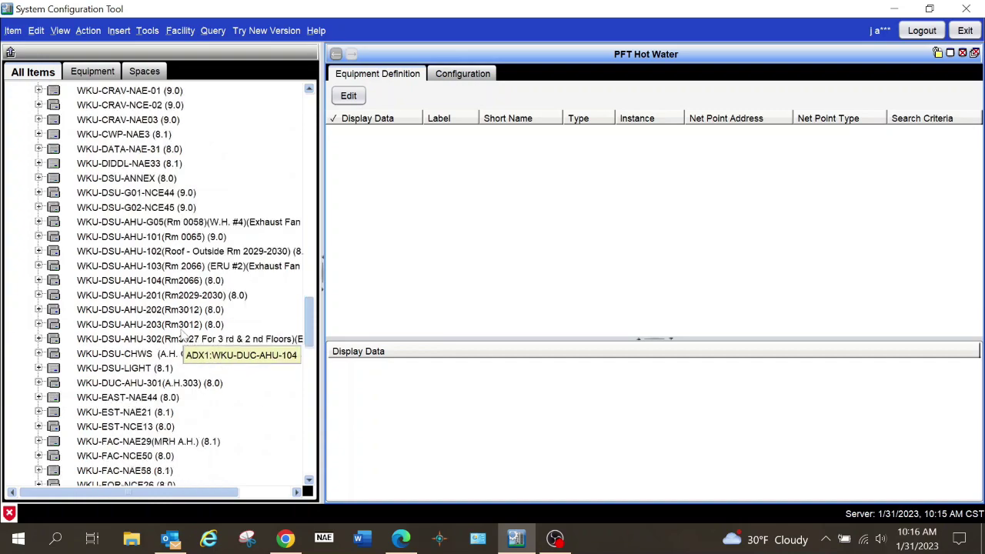
scroll(184, 326, "down", 18)
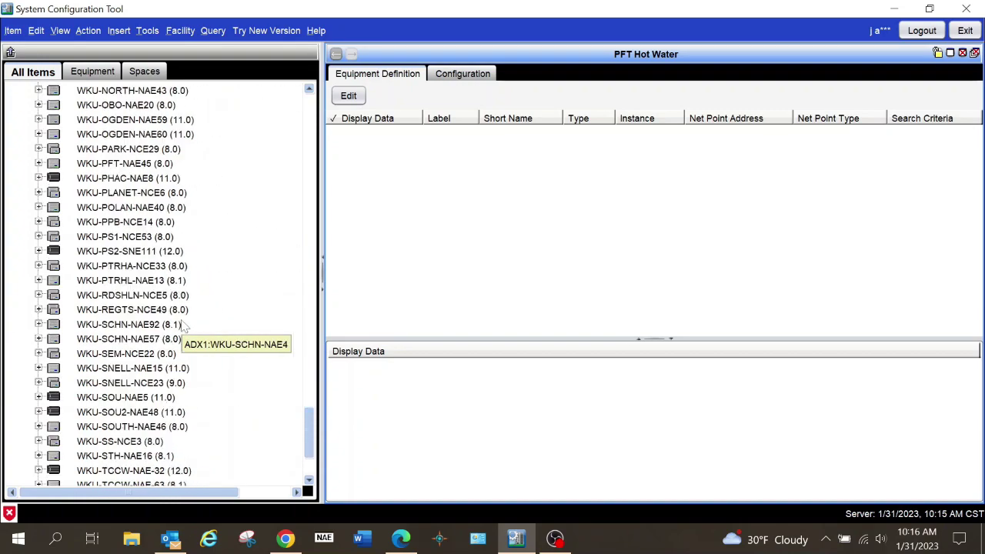
scroll(183, 327, "up", 4)
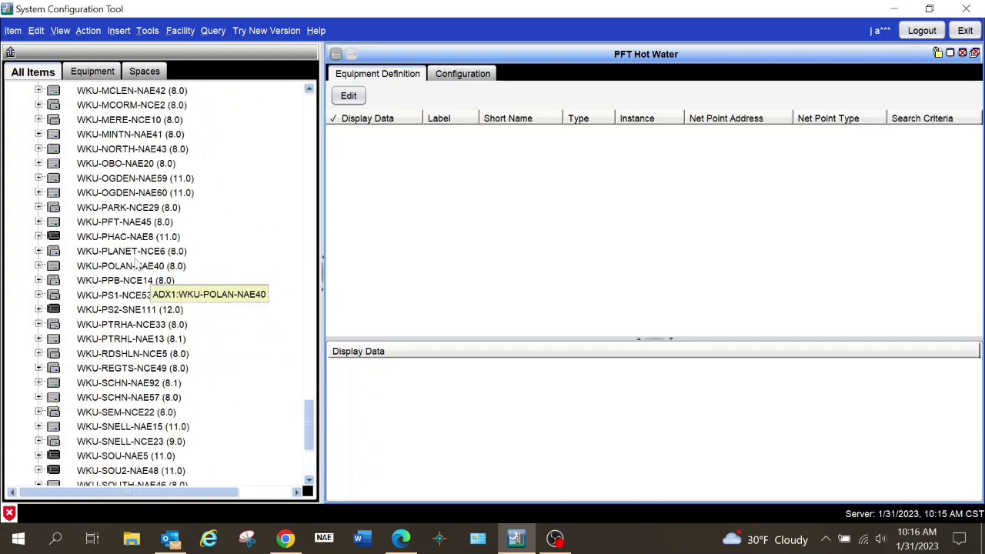
left_click(38, 222)
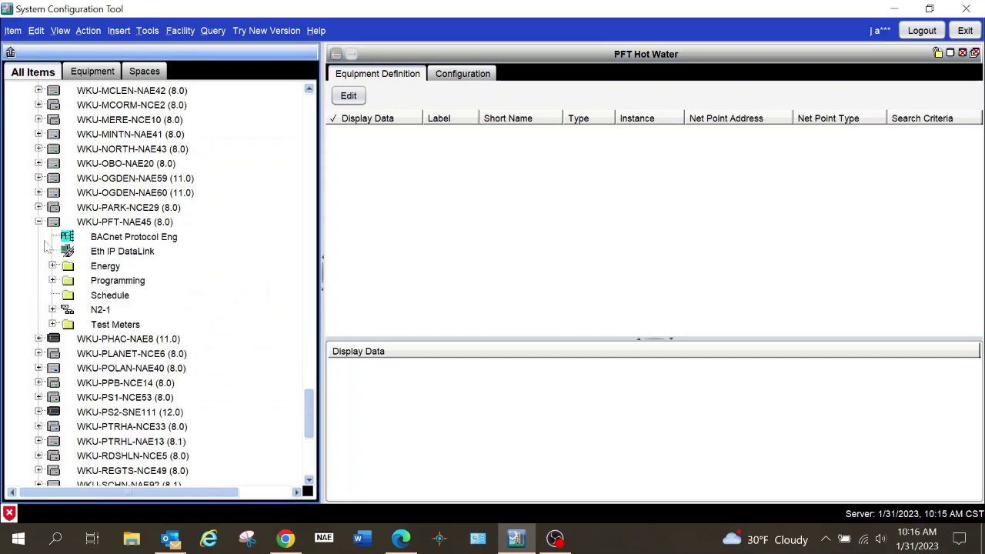
left_click(52, 310)
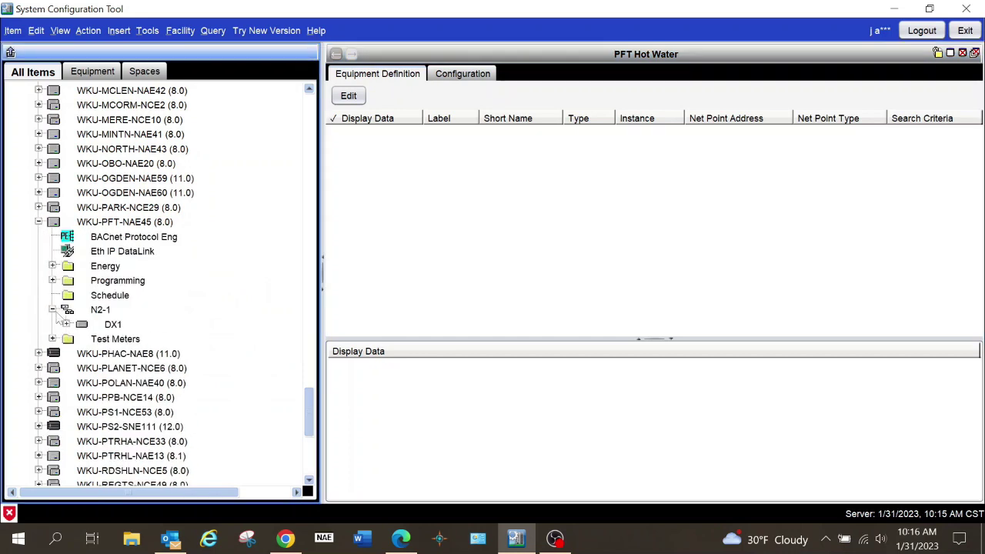
left_click(66, 324)
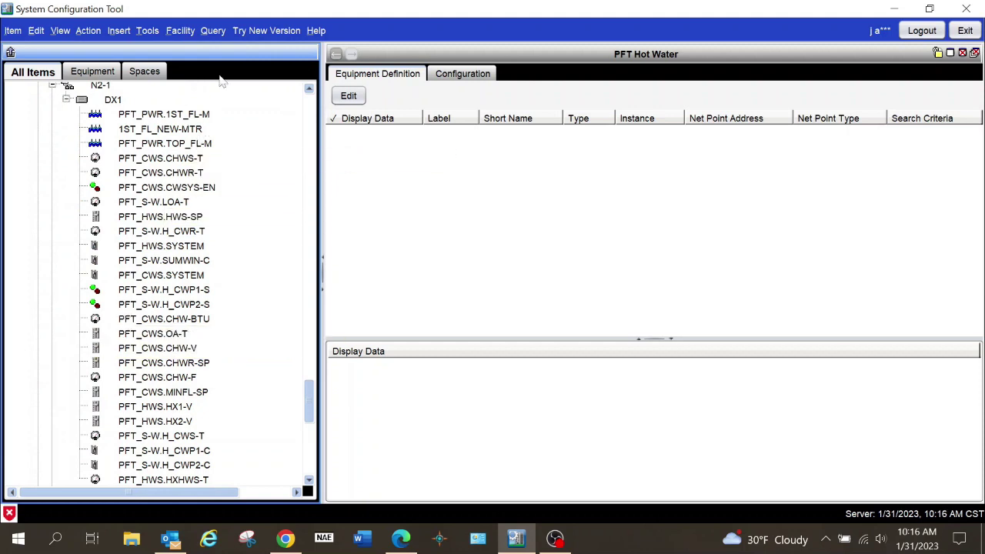
- Edit the PFT Hot Water definition and add DX1's PFT_S-W.SUMWIN-C, PFT_HWS.SYSTEM, PFT_HWS.HWS-SP and PFT_S-W.H_CWR-T points, widening the Label column
left_click(351, 97)
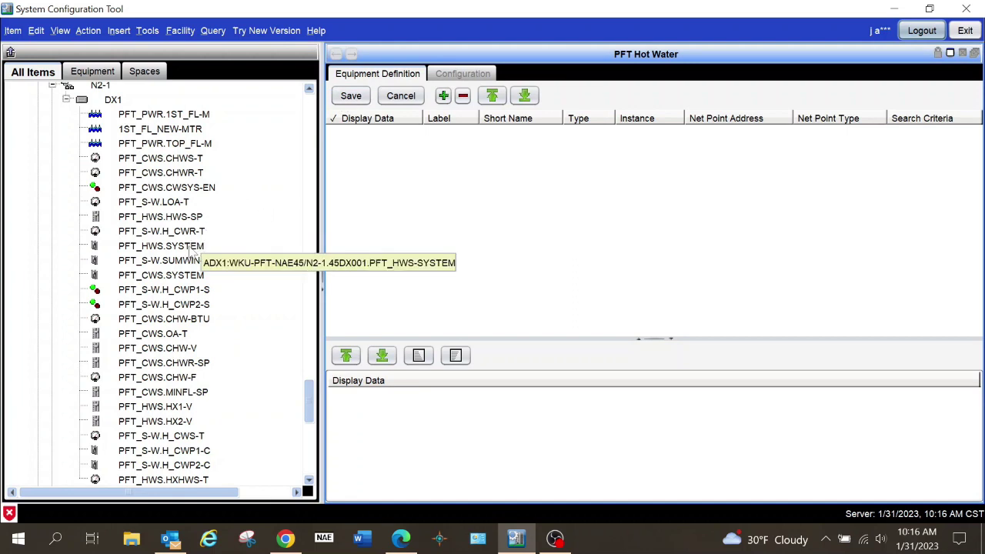
left_click_drag(189, 260, 393, 190)
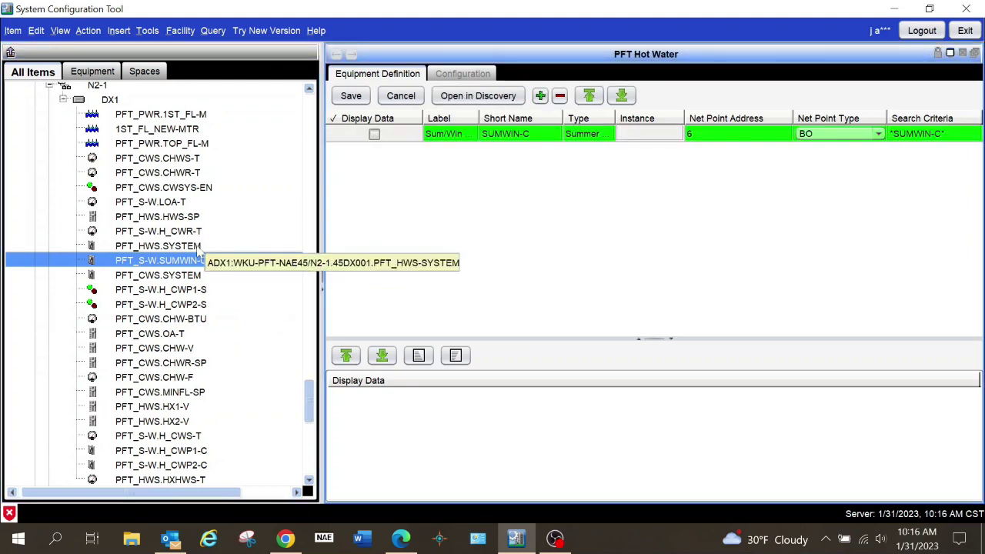
left_click_drag(195, 247, 405, 178)
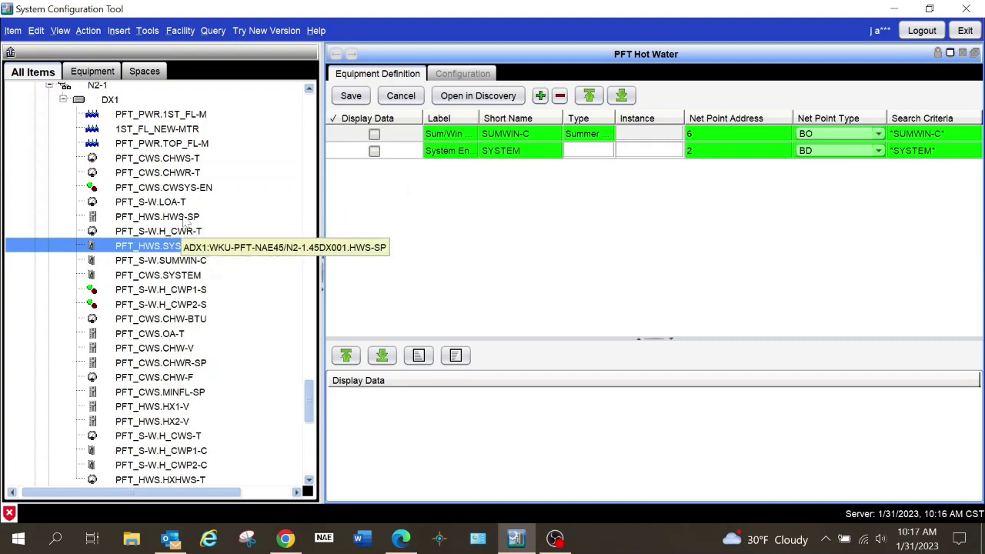
left_click(187, 219)
left_click_drag(187, 220, 406, 208)
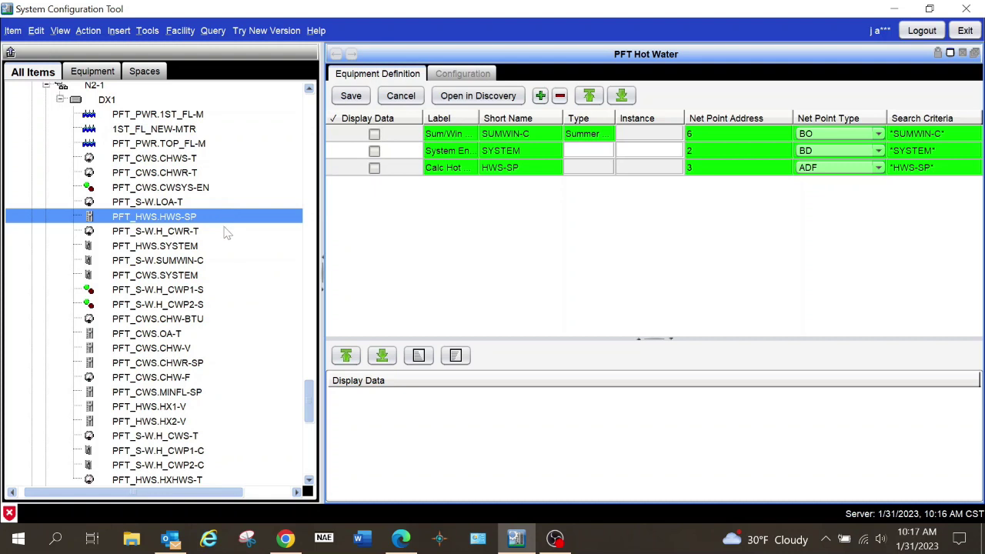
left_click_drag(196, 233, 407, 242)
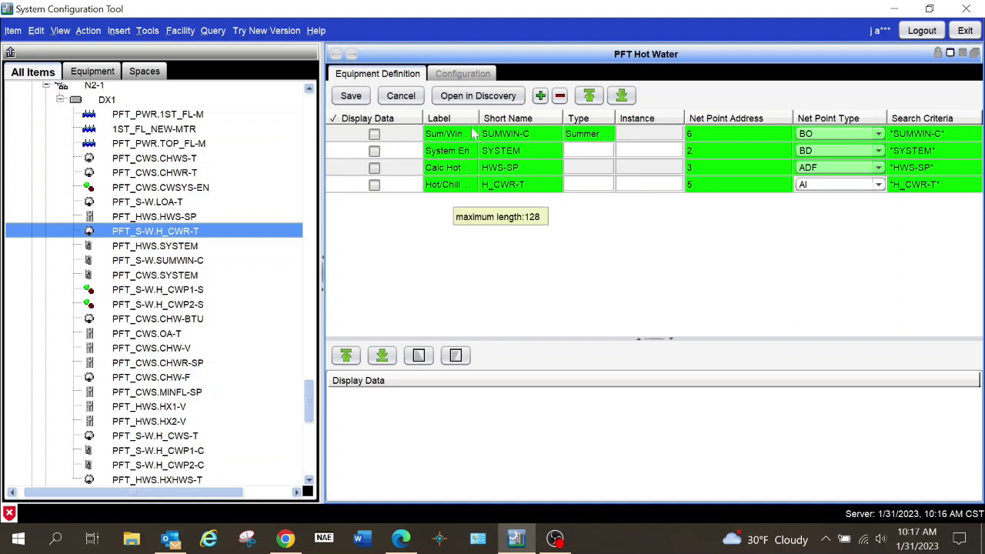
left_click_drag(480, 118, 505, 116)
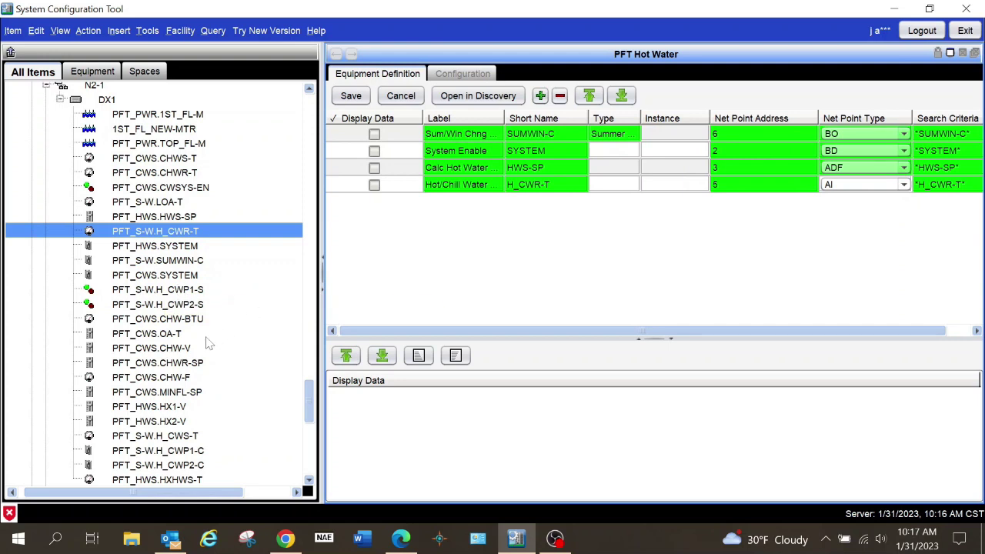
- Add the PFT_HWS.HX1-V, PFT_HWS.HX2-V, PFT_S-W.H_CWP1-C, PFT_S-W.H_CWP2-C and PFT_HWS.HXHWS-T points to the definition
left_click(179, 407)
left_click(178, 420, "shift")
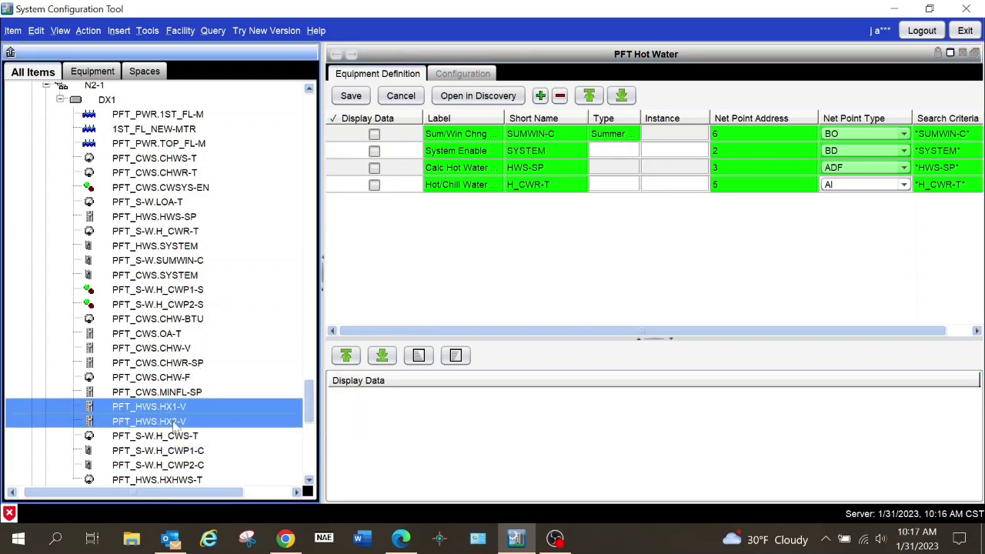
left_click_drag(178, 416, 429, 281)
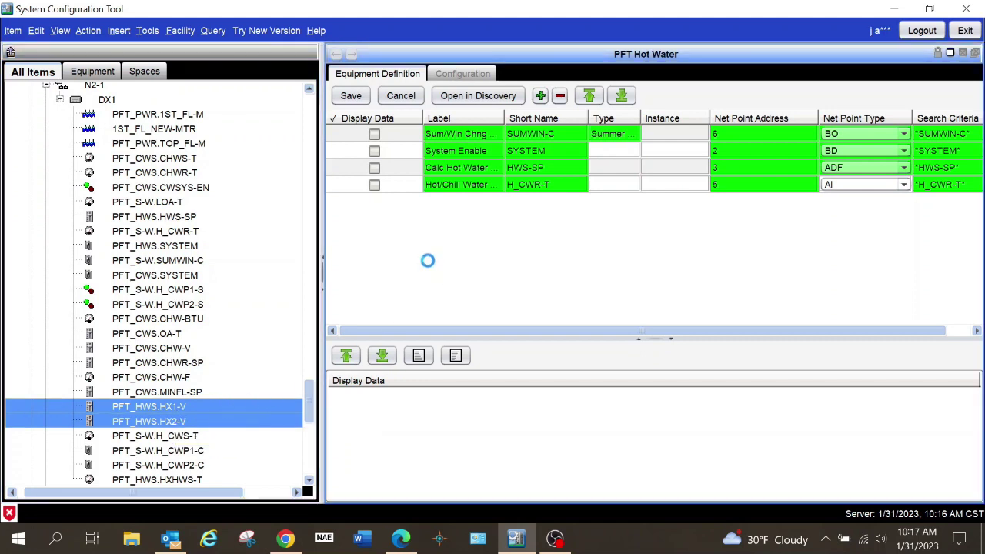
scroll(248, 375, "down", 2)
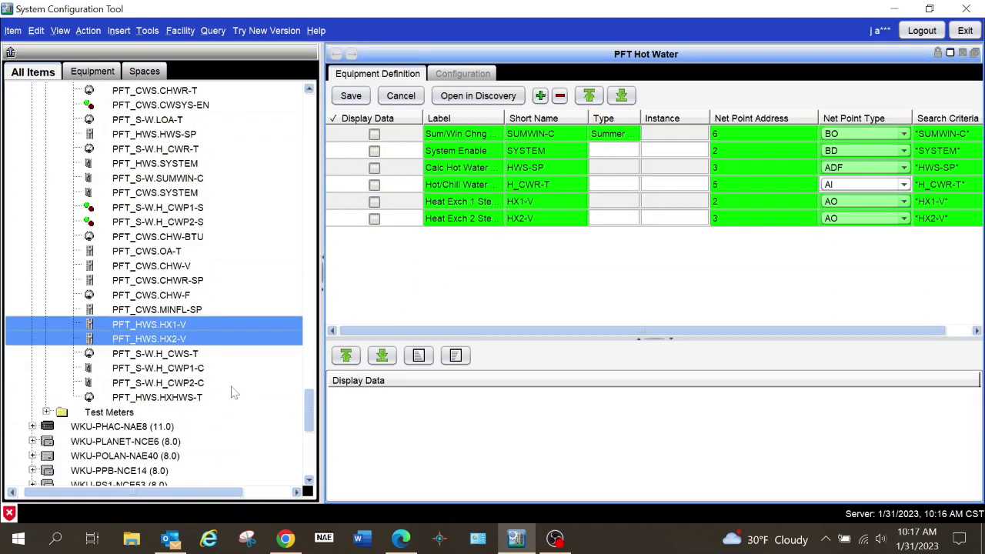
left_click(199, 369)
left_click(199, 384, "shift")
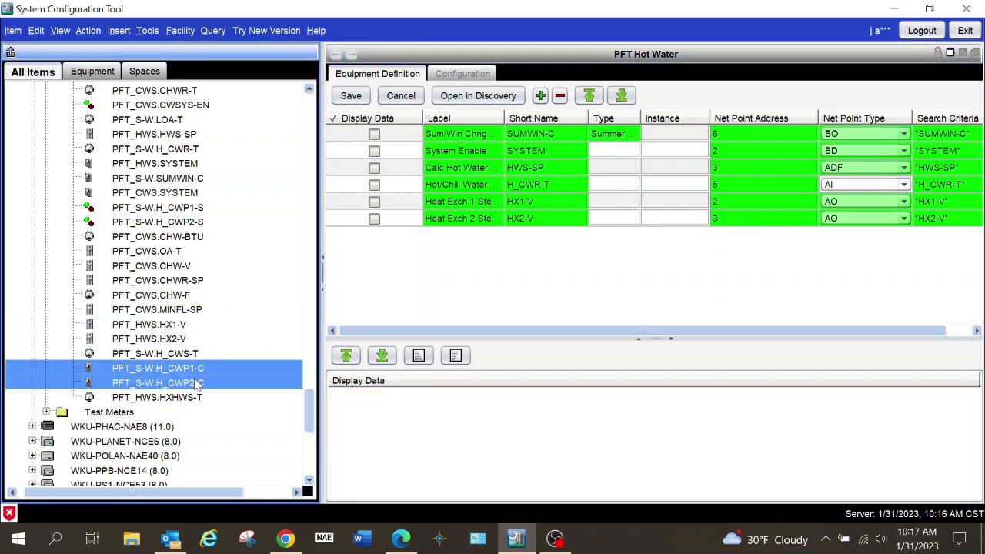
left_click(177, 398, "shift")
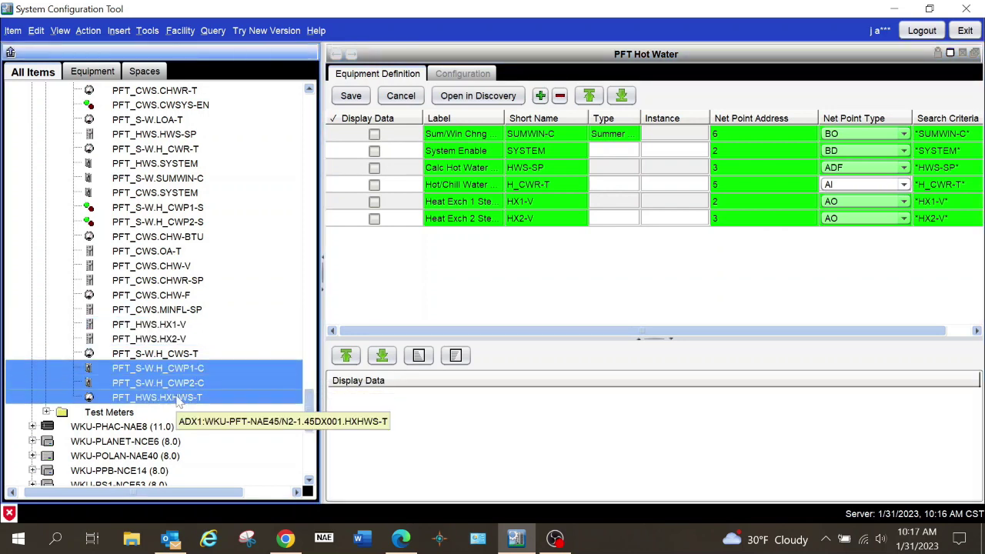
left_click_drag(205, 370, 442, 258)
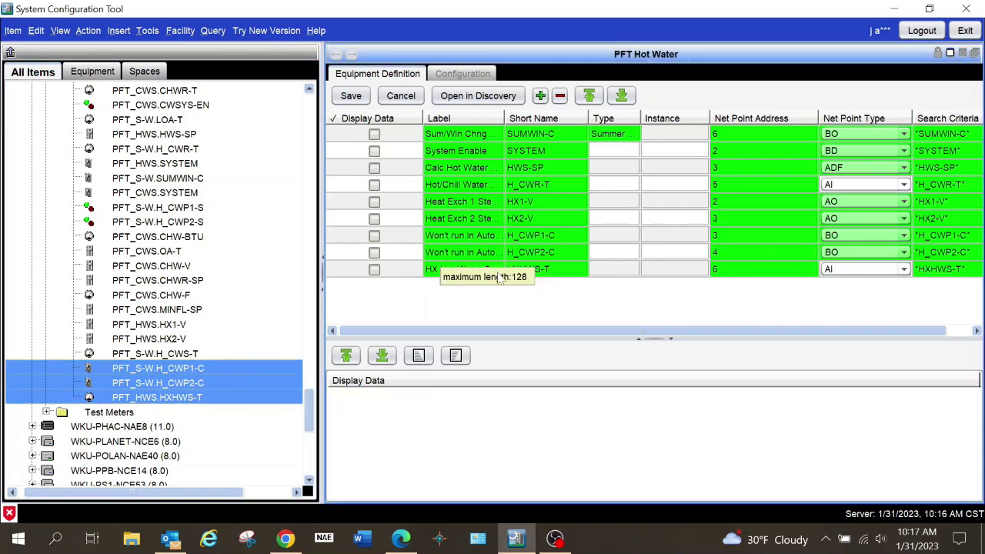
- Move the HXHWS-T supply temperature row up to sit directly below HWS-SP and above H_CWR-T
left_click(407, 274)
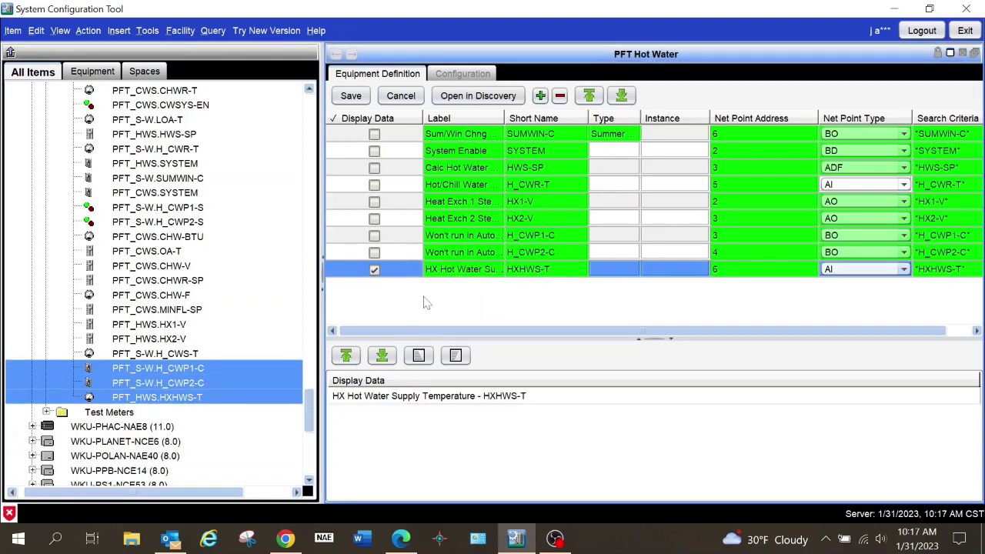
left_click(588, 96)
left_click(589, 96)
left_click(589, 96)
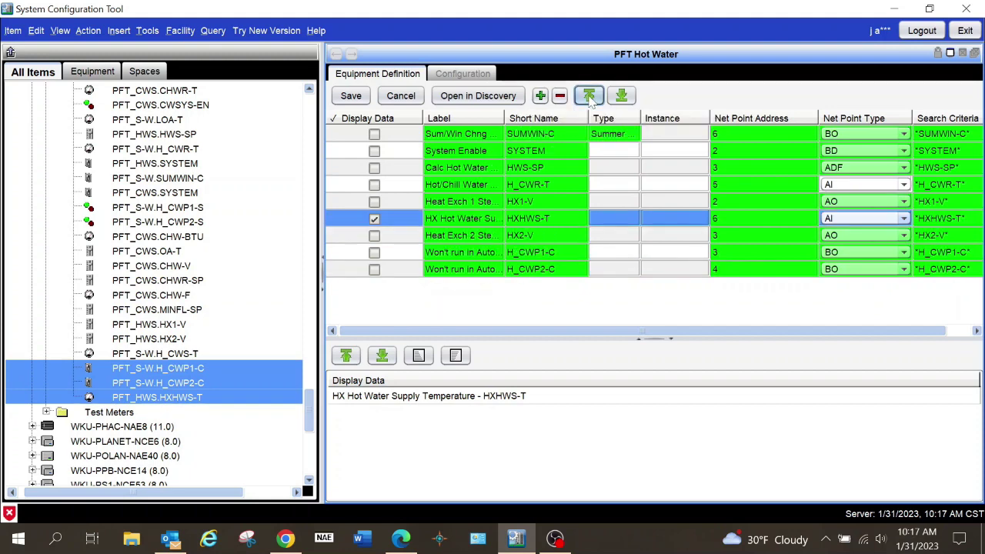
left_click(588, 96)
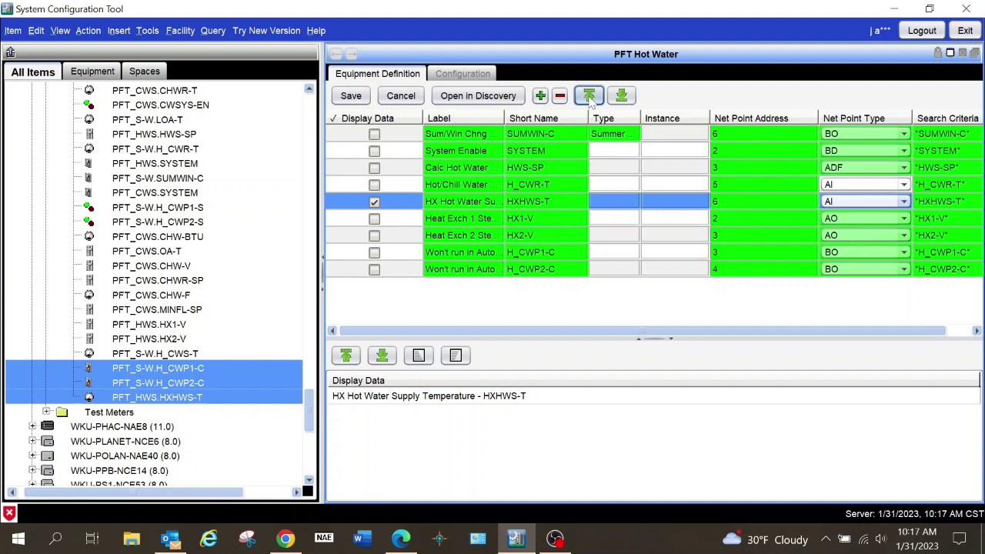
left_click(588, 96)
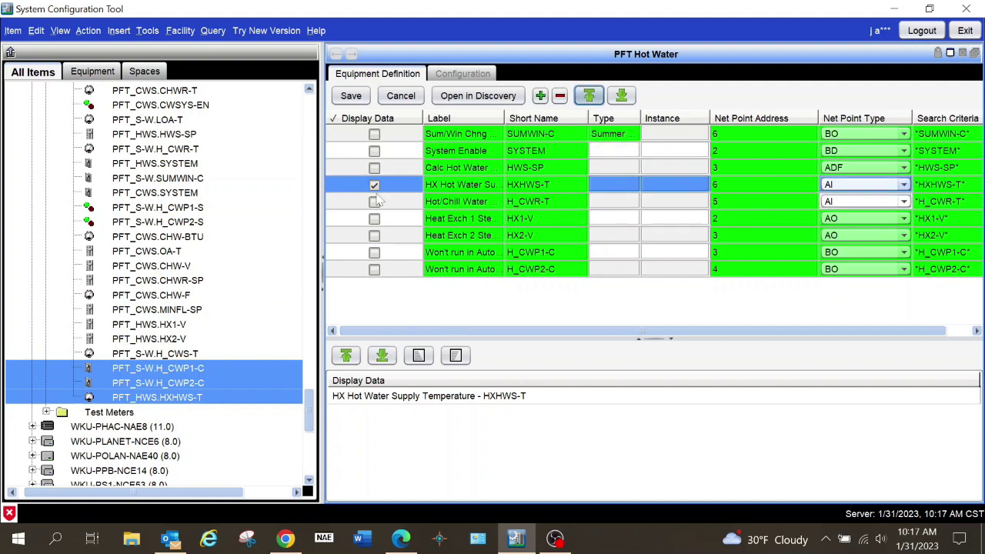
- Include all points in the display data, listed in row order, and save the PFT Hot Water definition
left_click(387, 123)
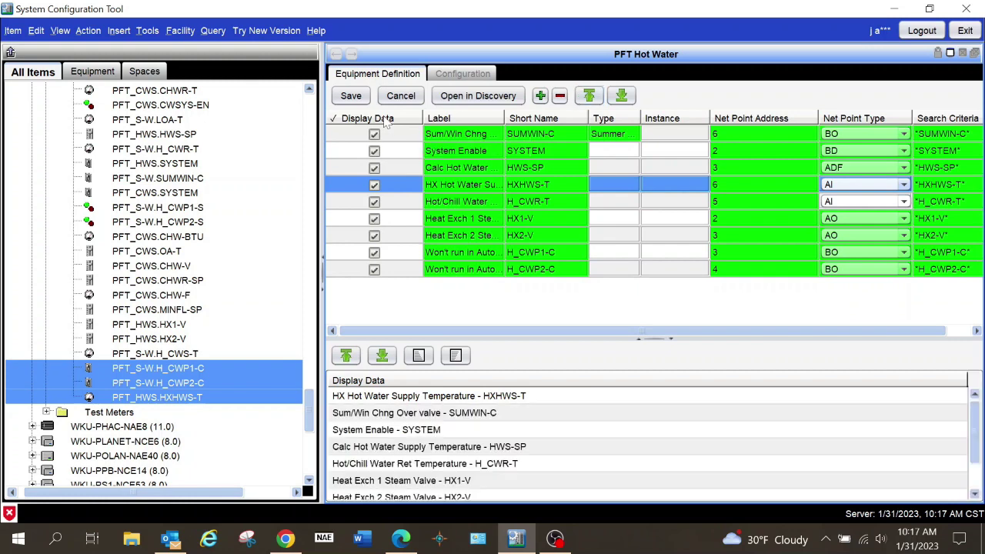
left_click(387, 123)
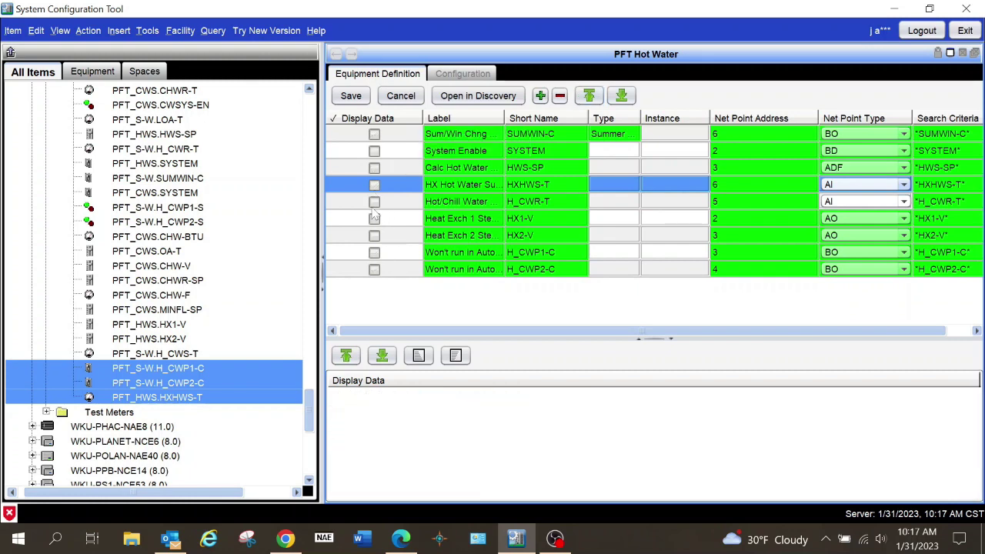
left_click(374, 120)
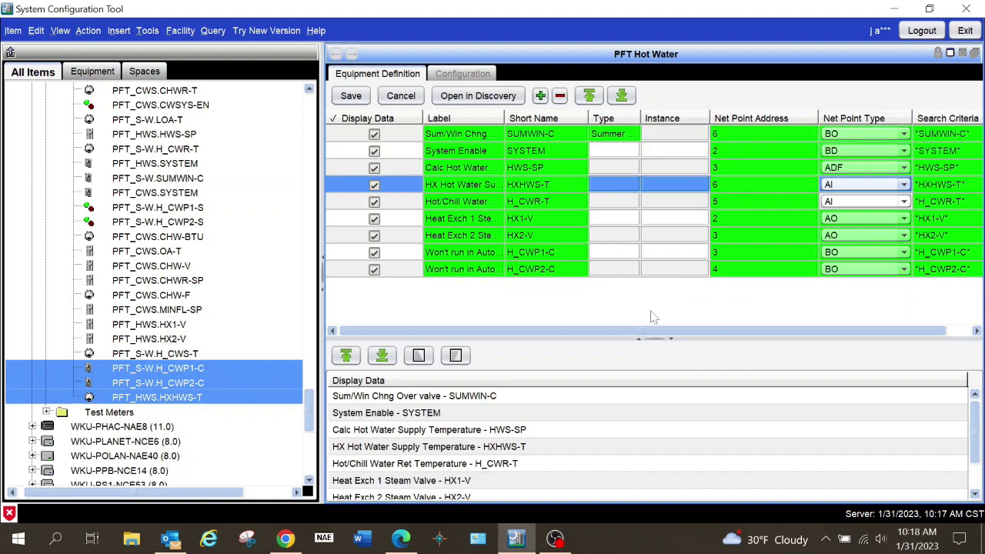
left_click_drag(660, 327, 723, 330)
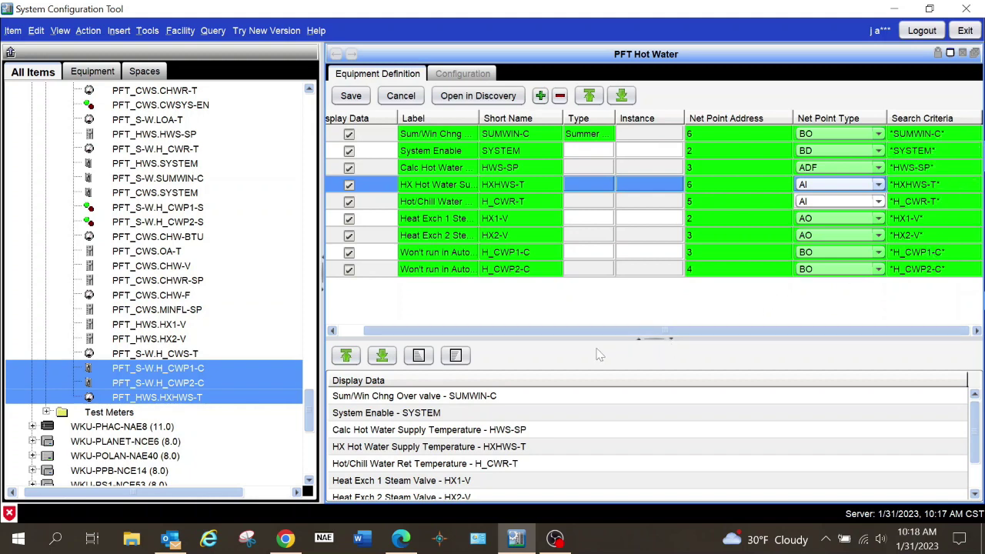
left_click_drag(532, 331, 508, 331)
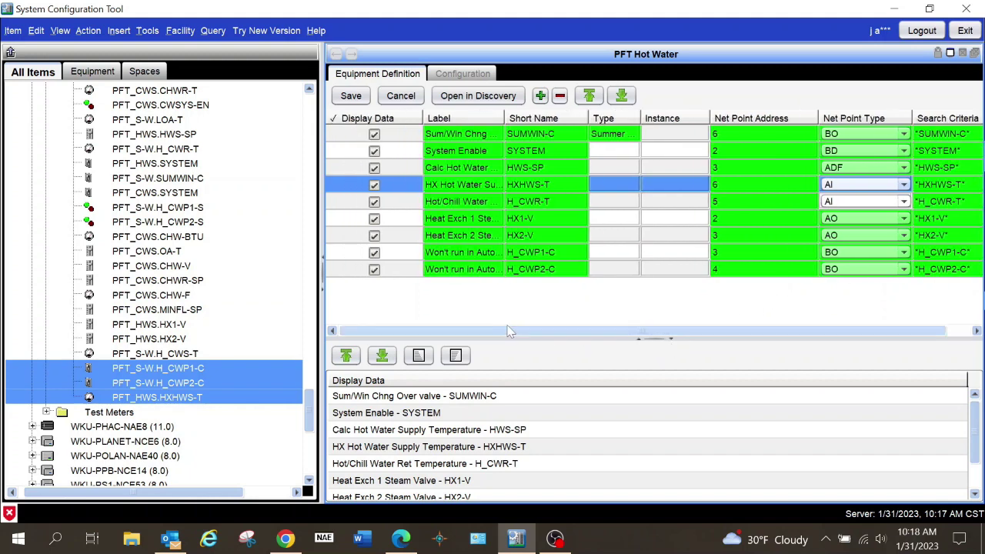
left_click(345, 98)
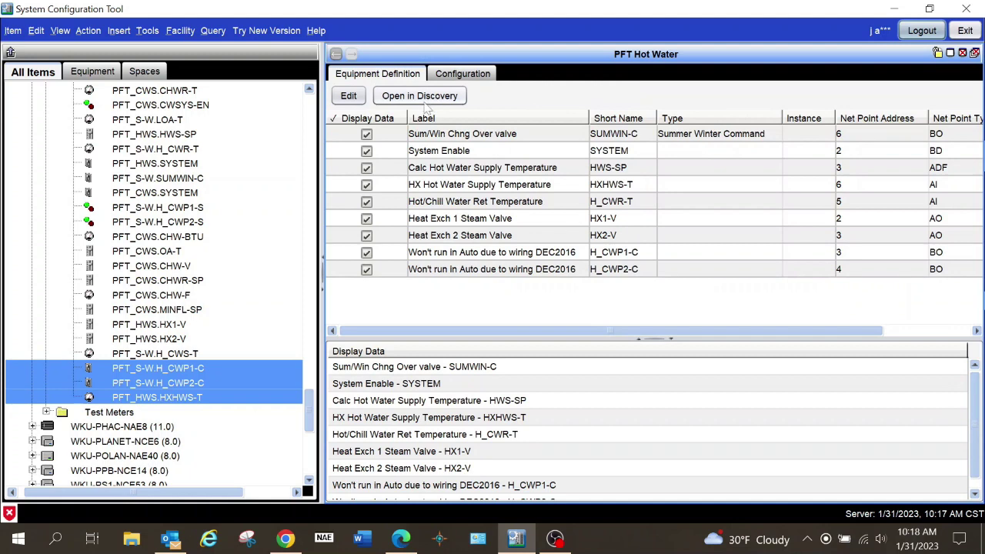
- Open the definition in Equipment Discovery and set the DX1 row's equipment name to PFT Hot Water
left_click(423, 97)
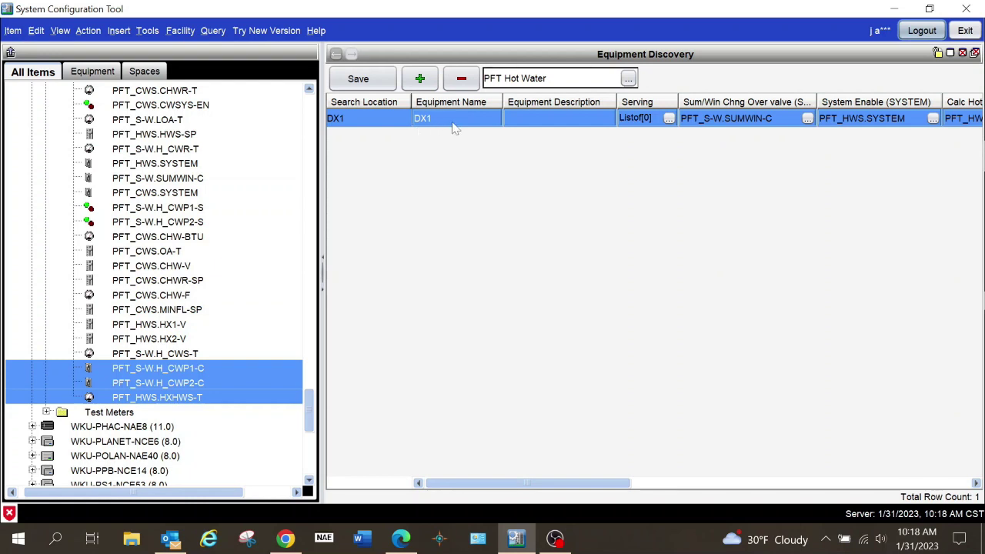
double_click(450, 123)
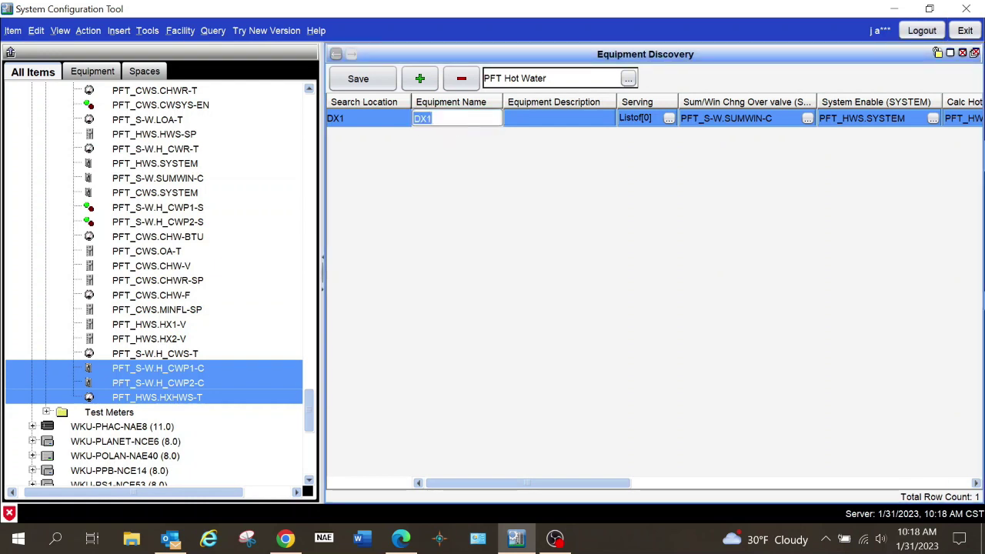
type("PFT Hot Water")
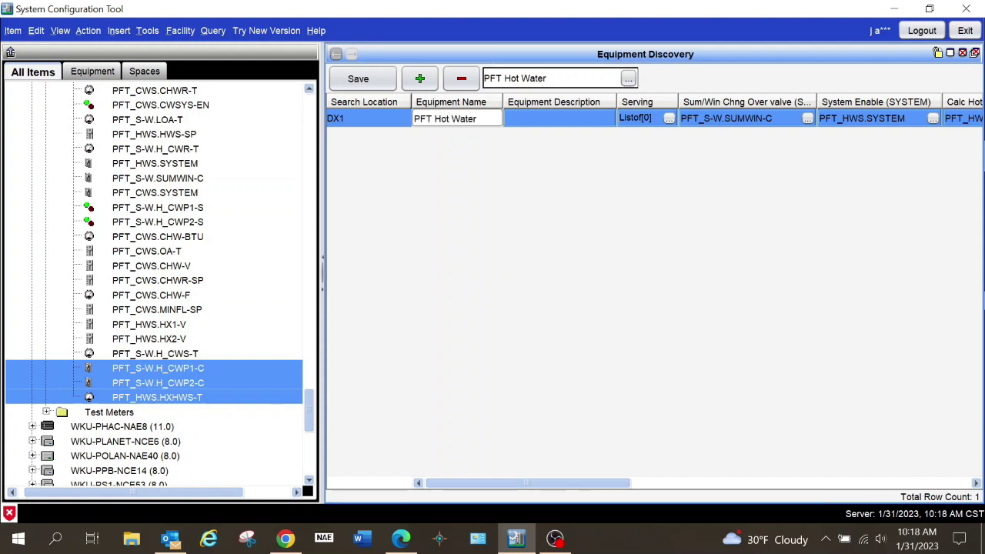
key("Return")
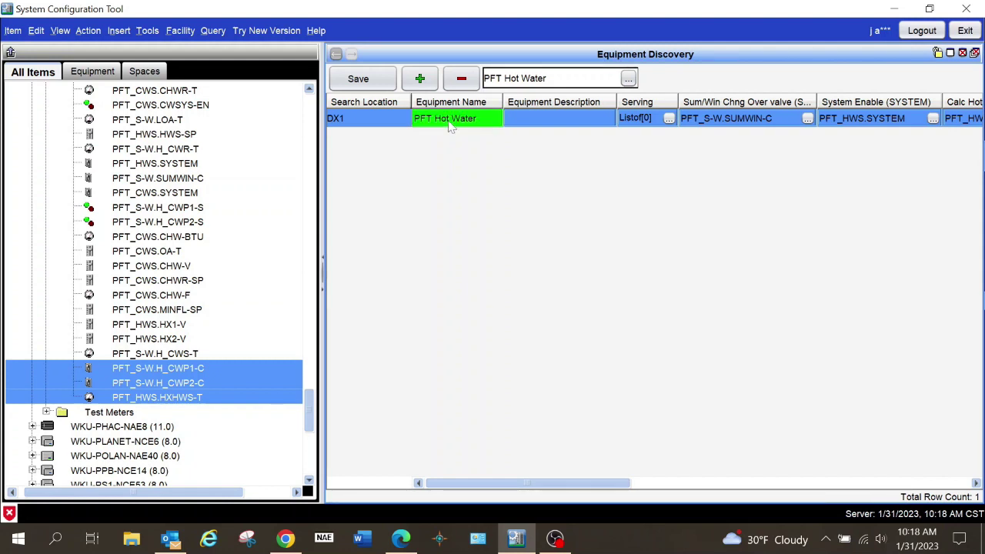
- Copy the equipment name PFT Hot Water into the same row's equipment description
double_click(451, 119)
key("ctrl+a")
key("ctrl+c")
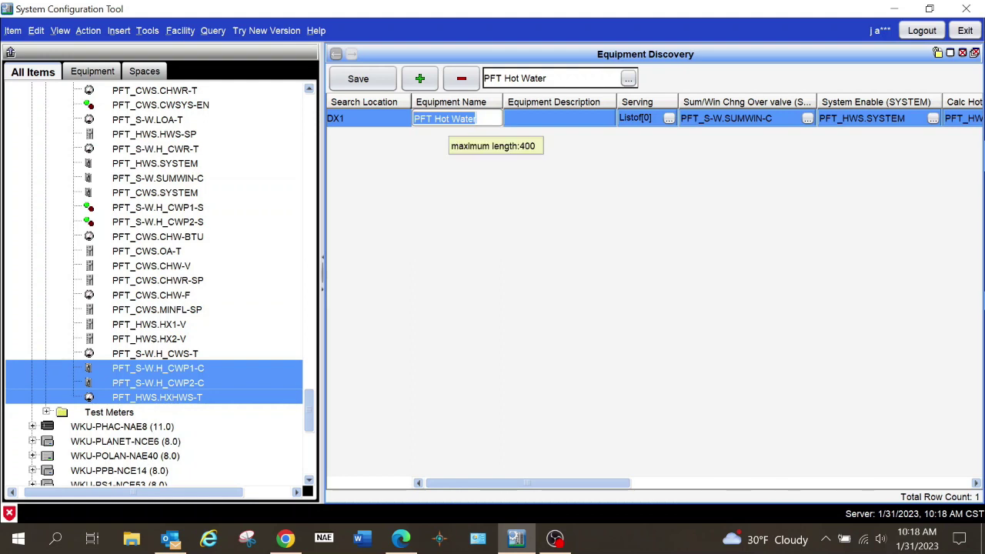
key("Tab")
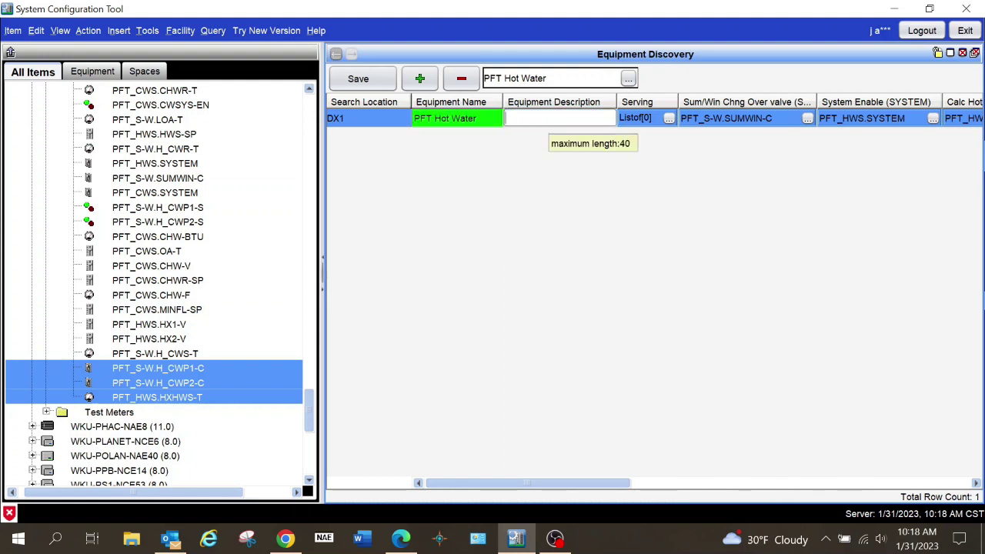
key("ctrl+v")
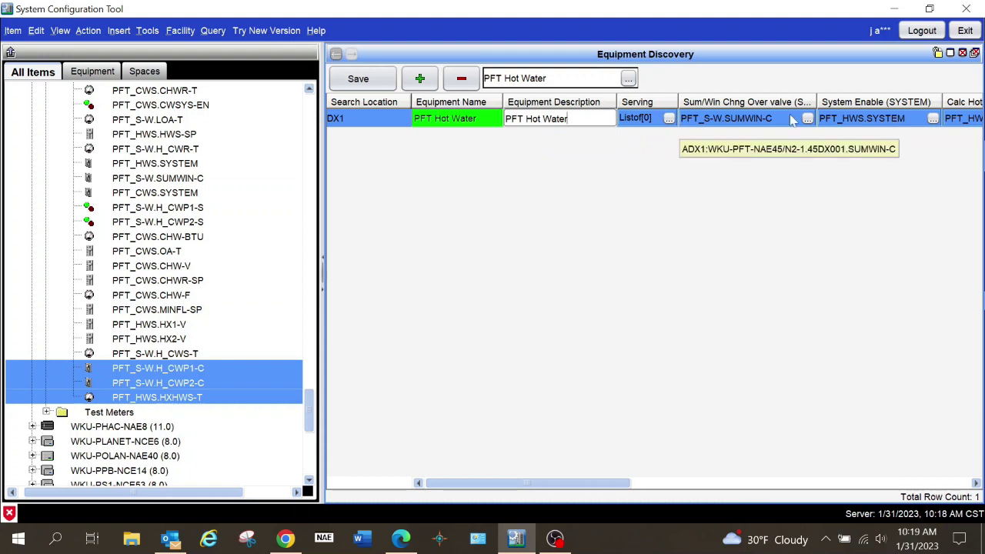
- Save the discovered PFT Hot Water equipment without mapping its serving relationships
left_click(368, 80)
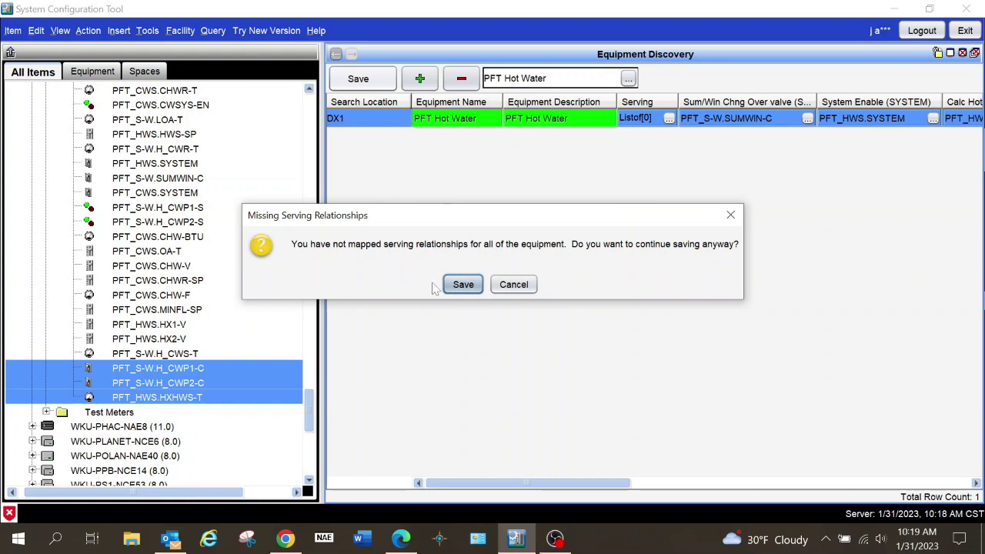
left_click(459, 285)
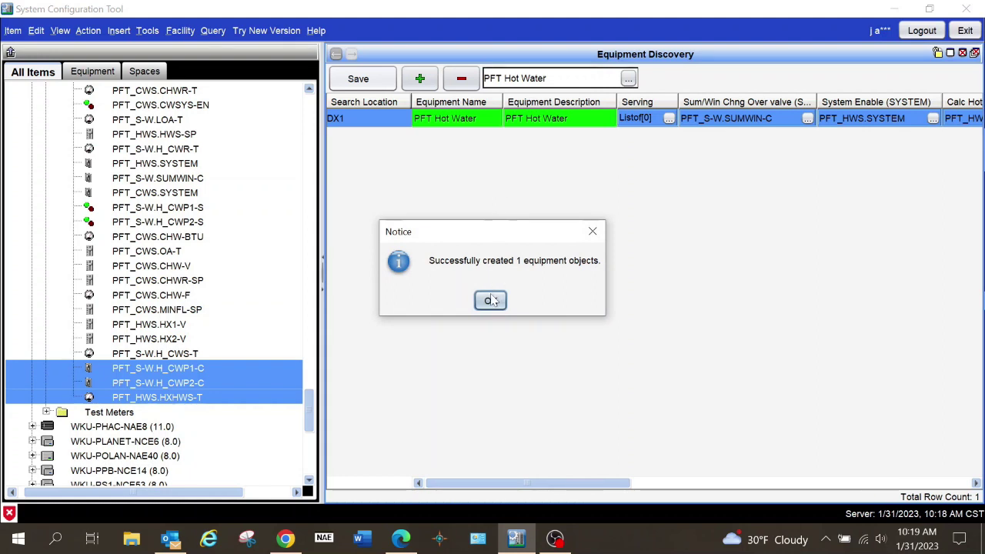
left_click(491, 301)
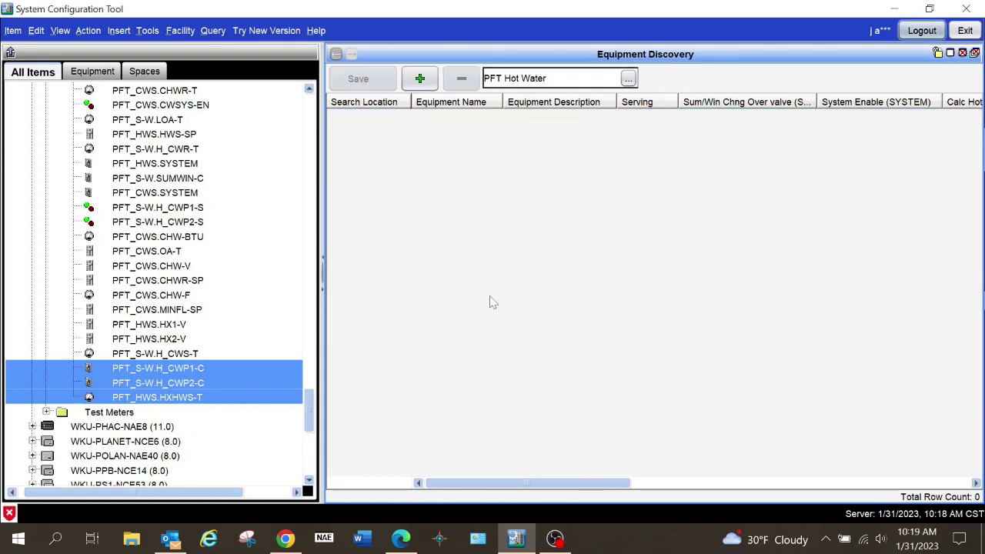
- Refresh all the navigation trees
left_click(90, 52)
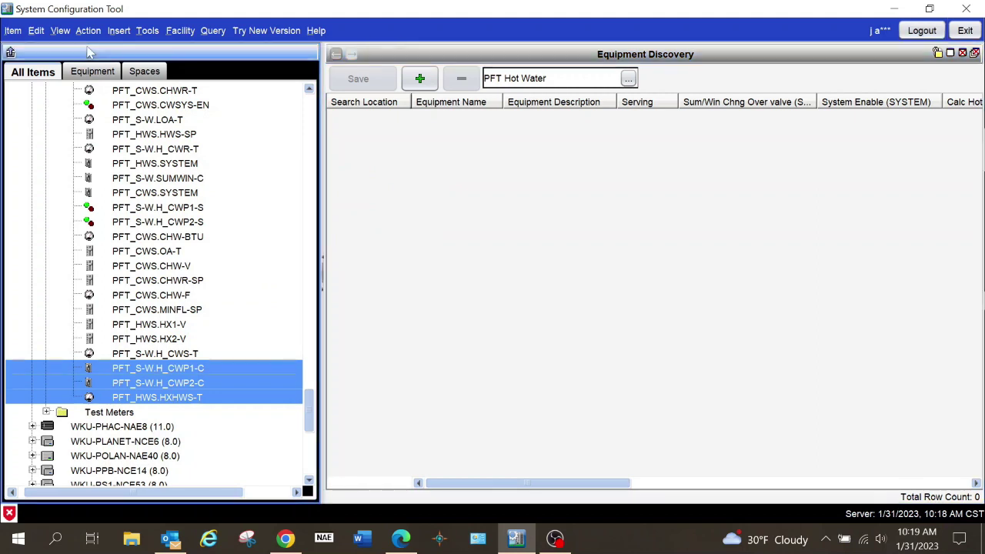
right_click(90, 53)
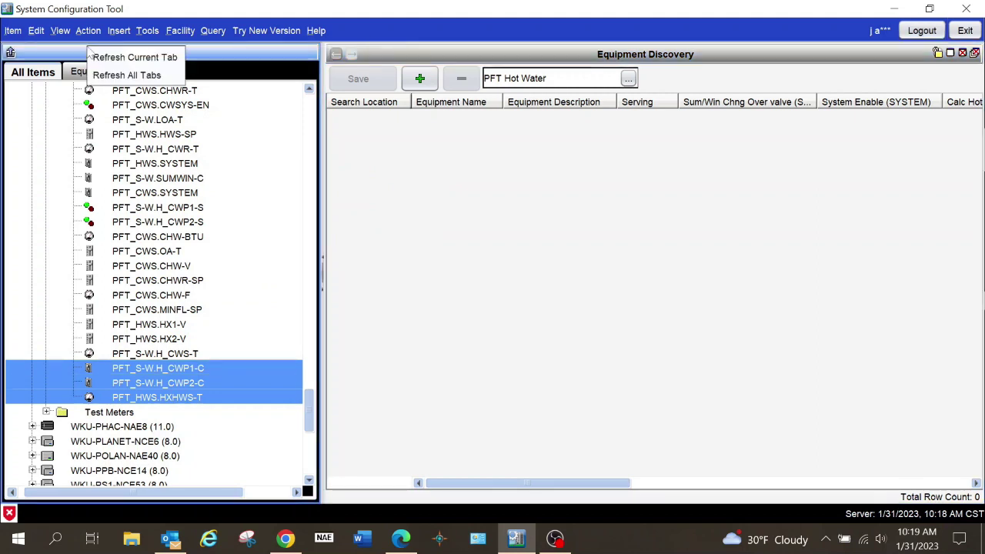
left_click(116, 75)
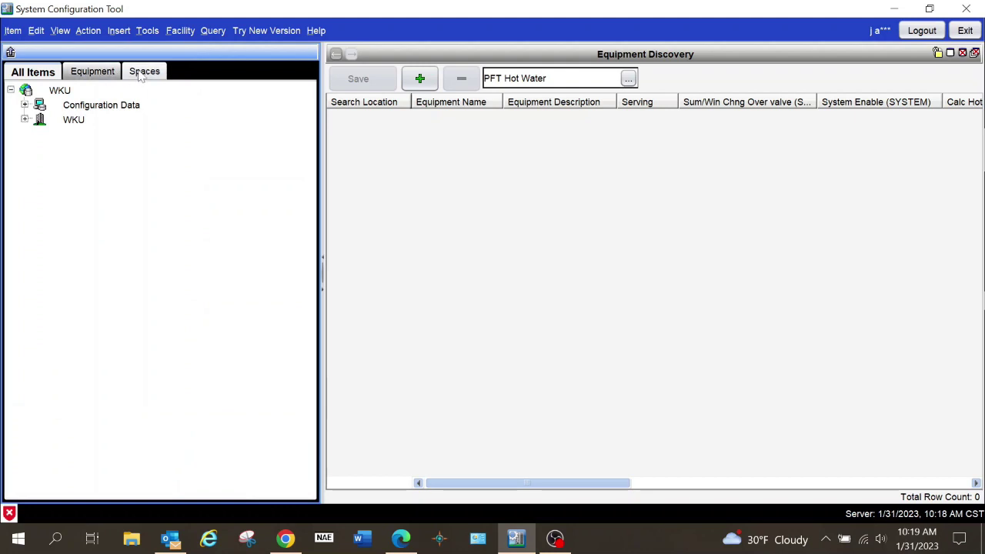
- Put the WKU Main Campus spaces into edit mode and select the Equipment space under PFT
left_click(143, 72)
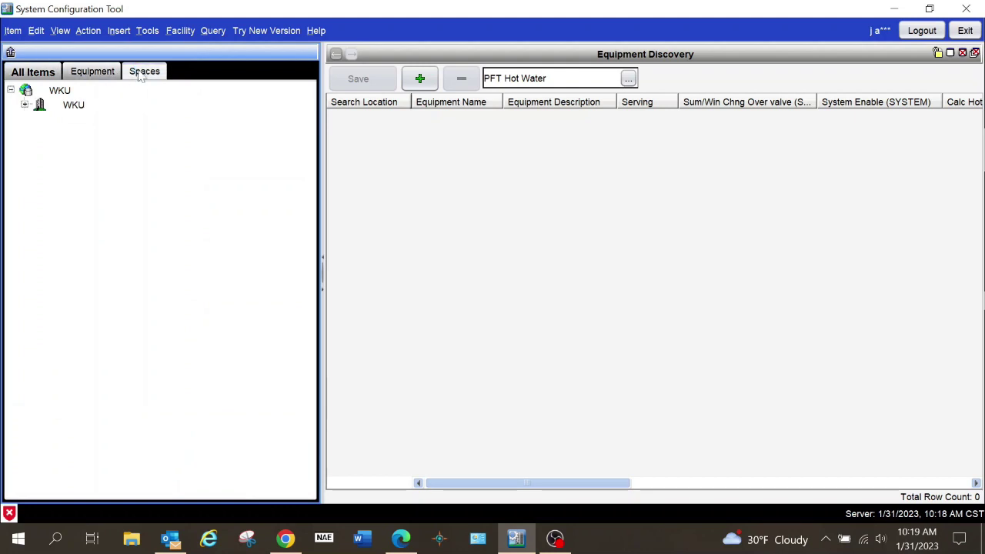
left_click(25, 105)
left_click(69, 120)
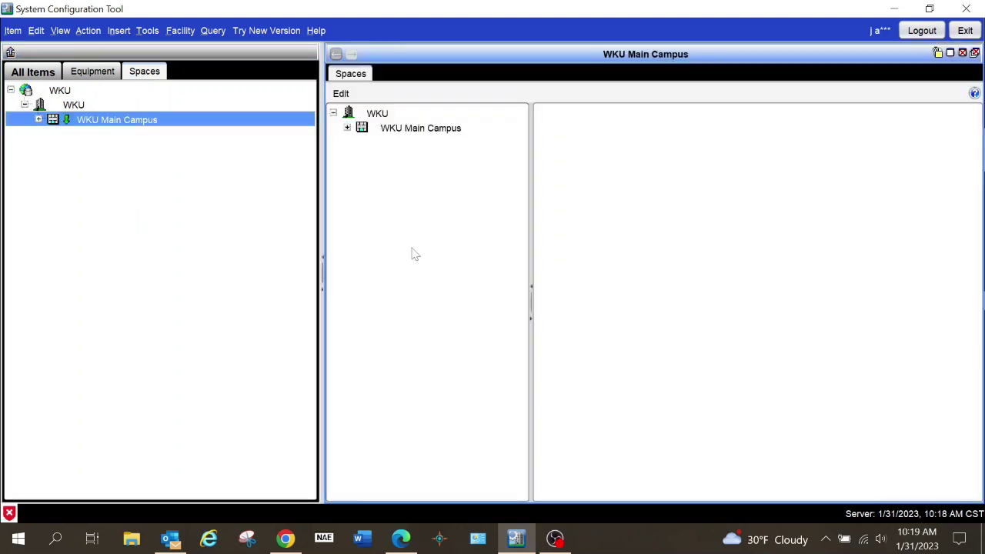
left_click(347, 129)
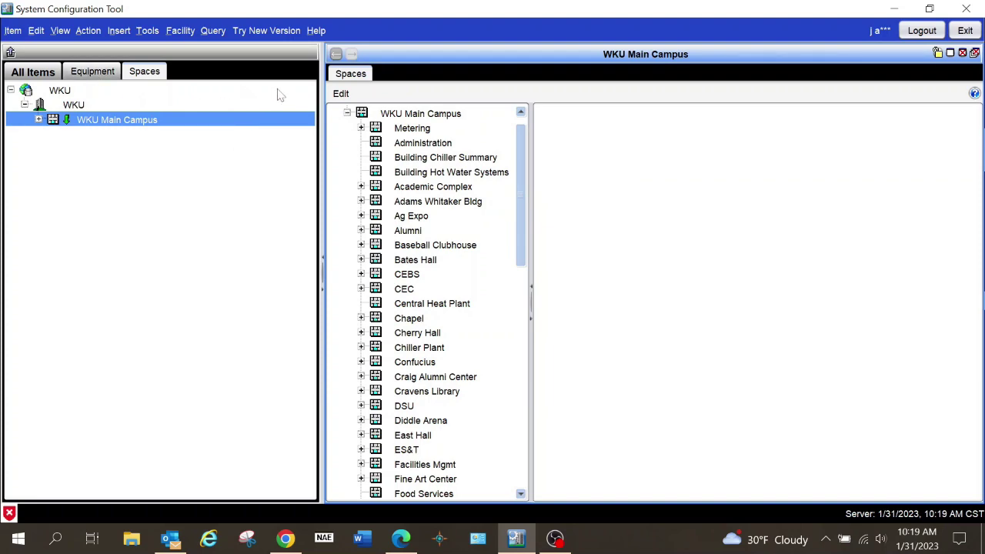
left_click(339, 94)
scroll(435, 307, "down", 1)
scroll(436, 309, "down", 9)
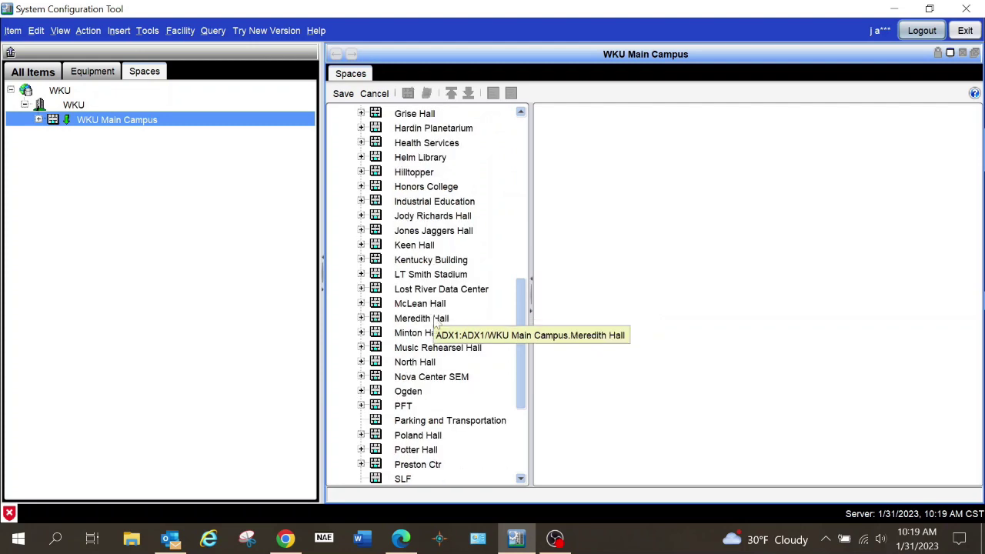
scroll(408, 362, "down", 1)
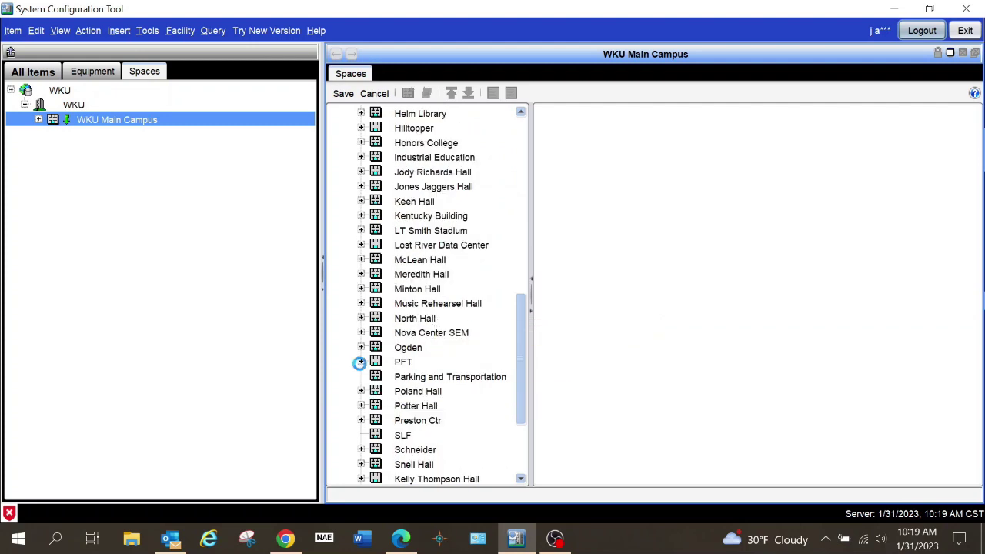
left_click(361, 362)
left_click(410, 378)
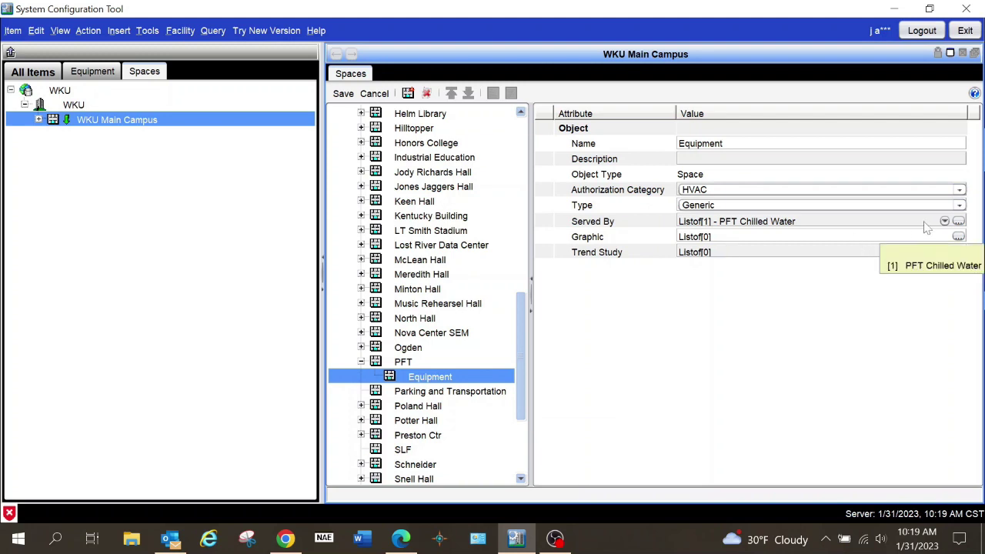
- Add a second entry to the Equipment space's Served By list and open its item selection
left_click(958, 221)
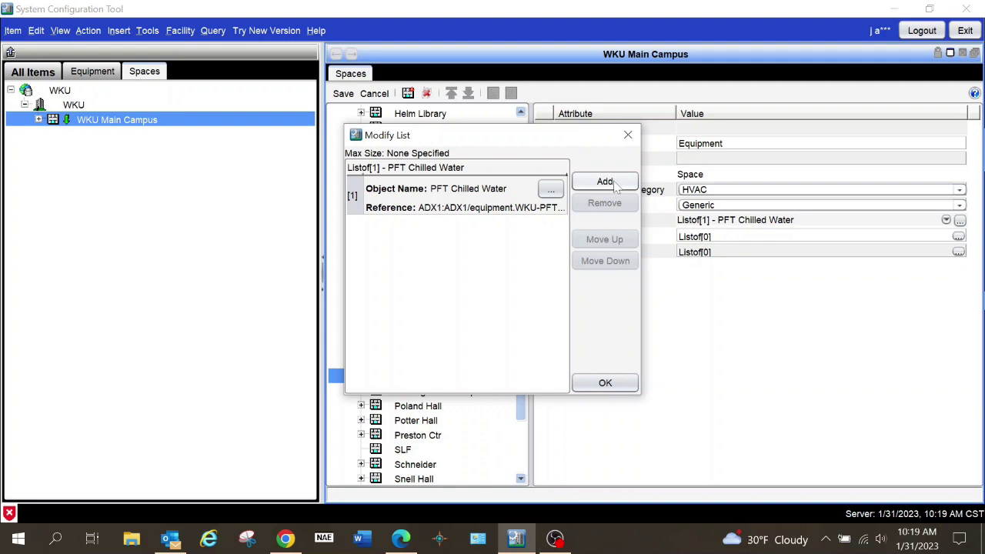
left_click(607, 185)
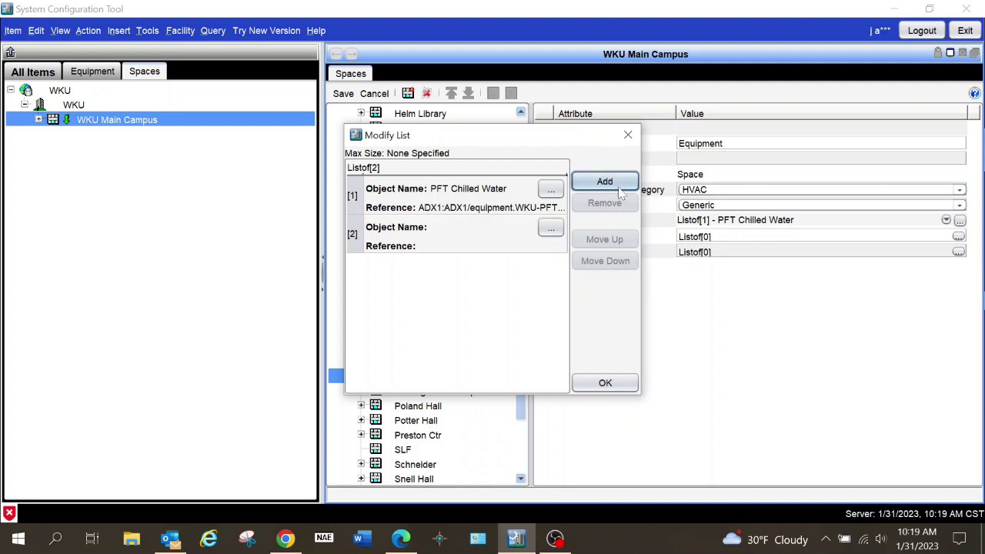
left_click(551, 230)
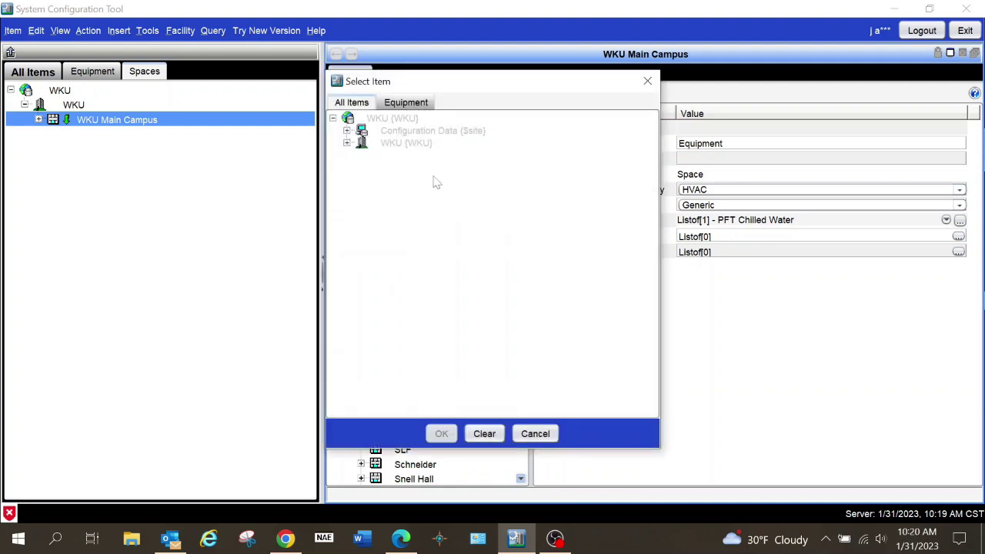
- Assign PFT Hot Water from WKU-PFT-NAE45's N2-1 equipment folder to the new Served By entry and save the space changes
left_click(406, 102)
left_click(346, 131)
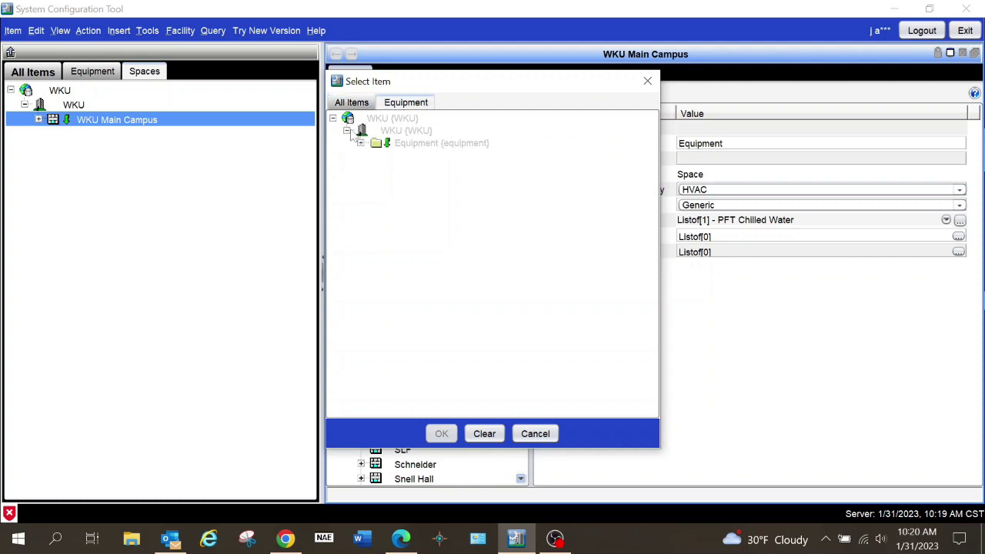
left_click(361, 143)
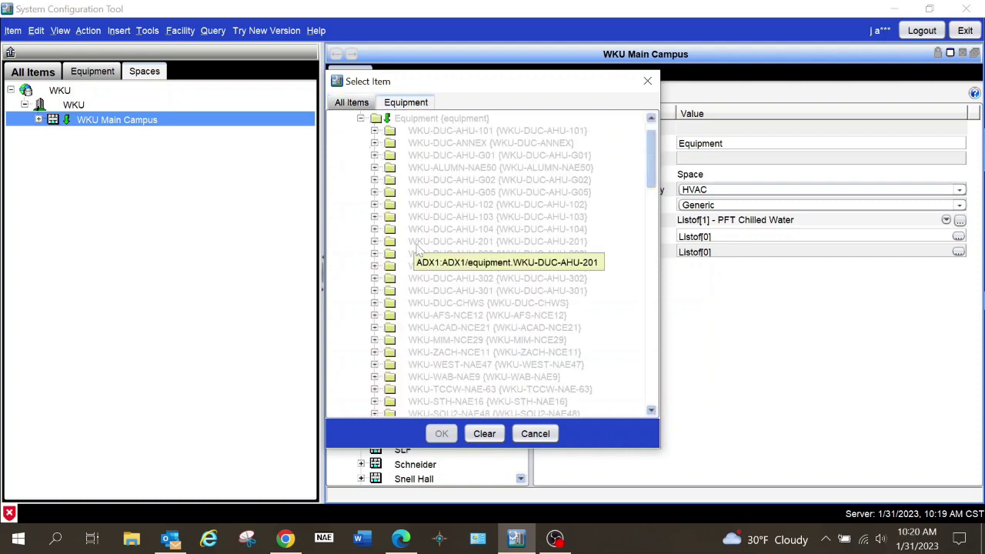
scroll(424, 254, "down", 5)
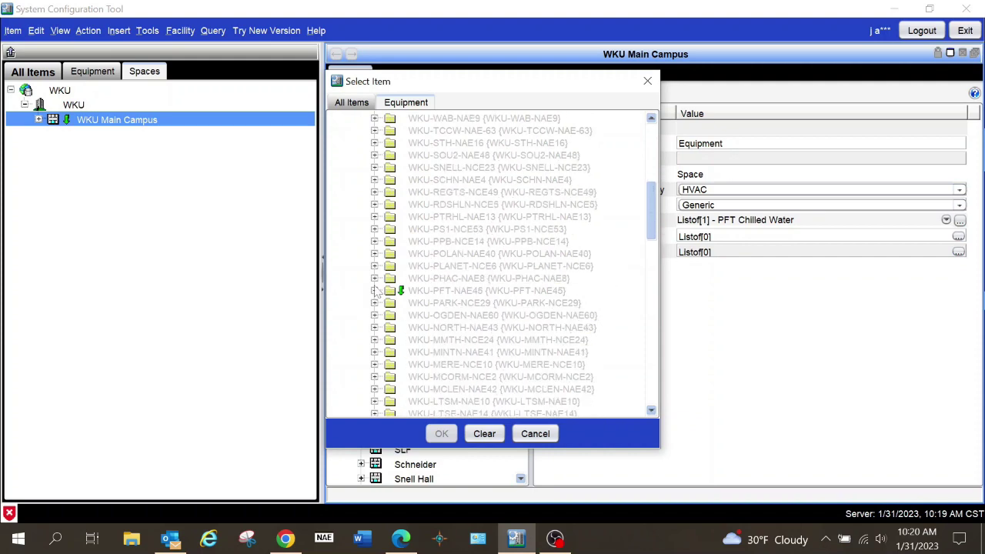
left_click(375, 290)
scroll(404, 351, "down", 3)
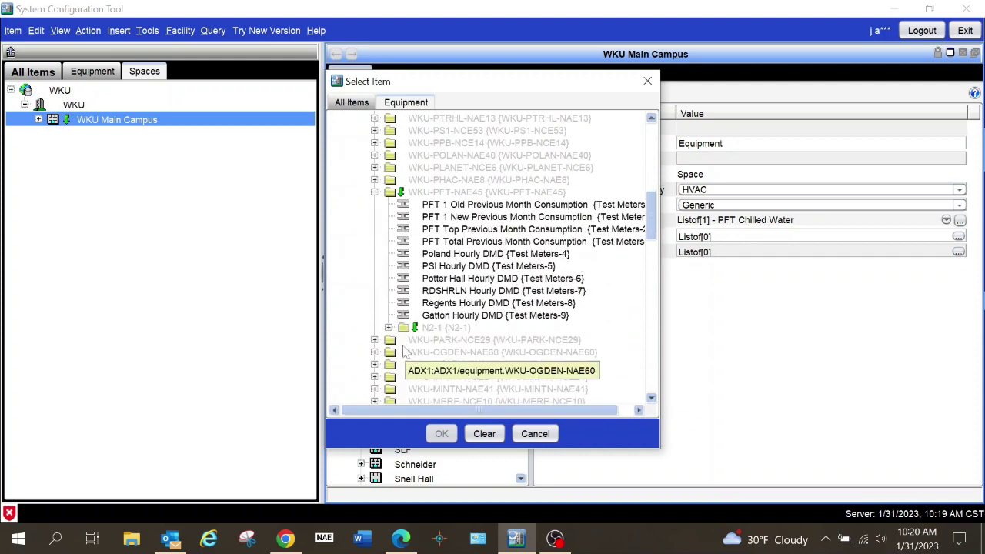
left_click(389, 328)
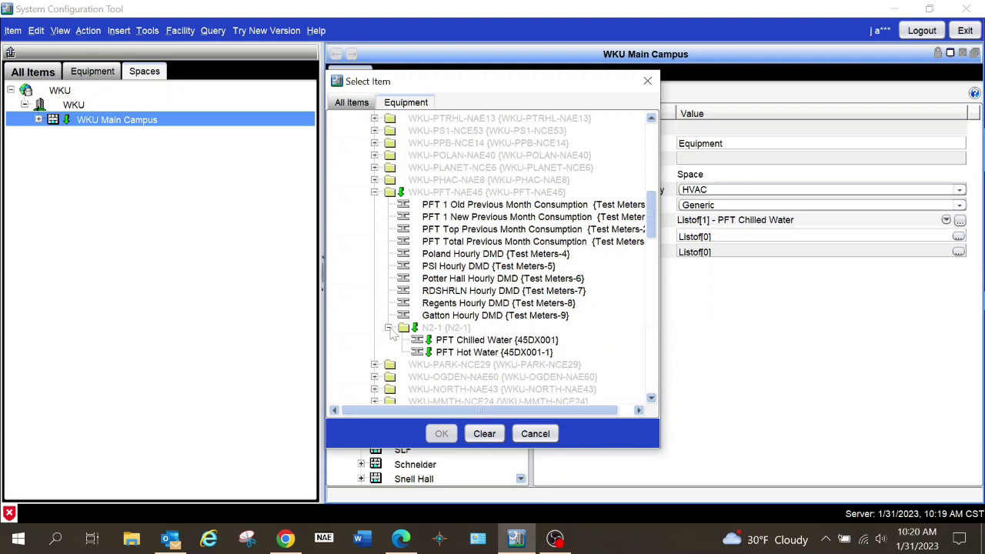
left_click(483, 354)
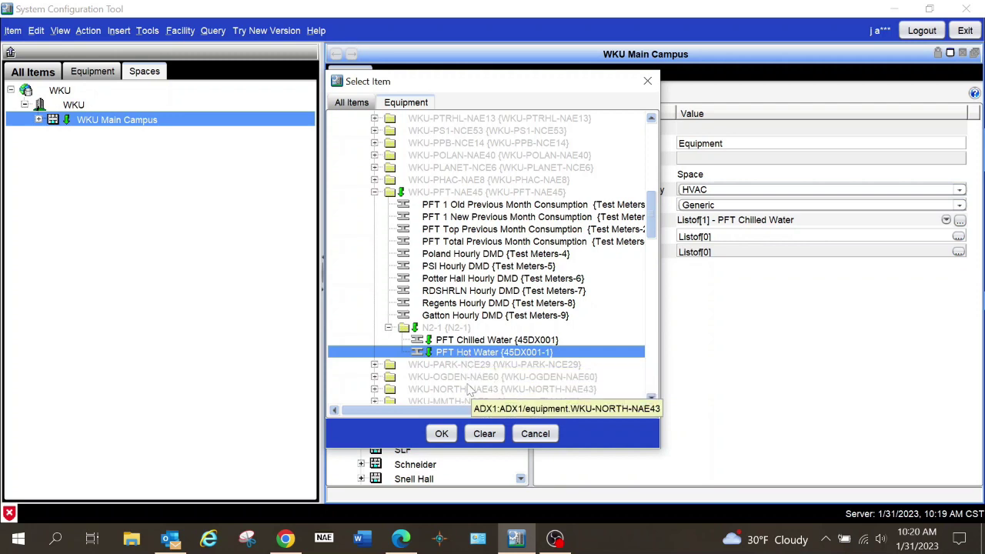
left_click(441, 435)
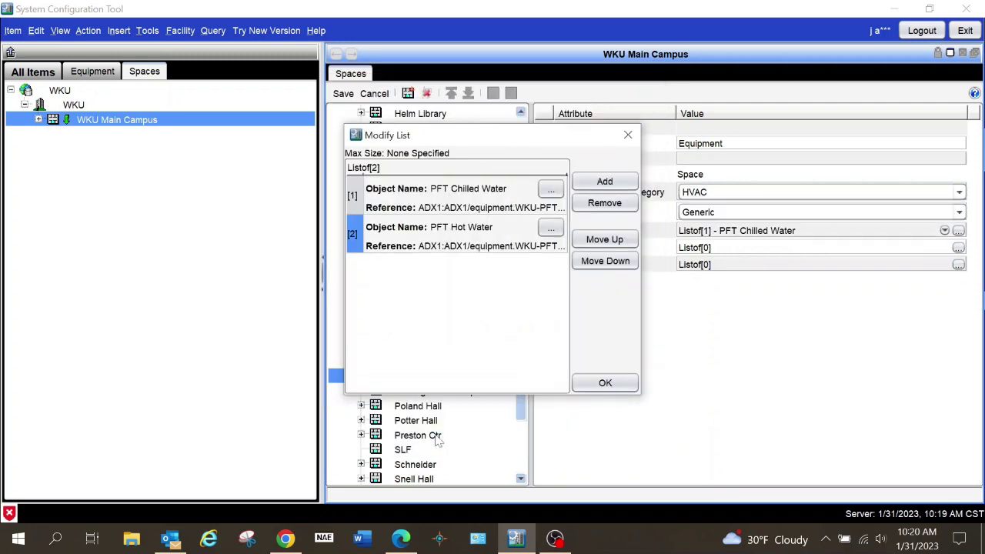
left_click(603, 384)
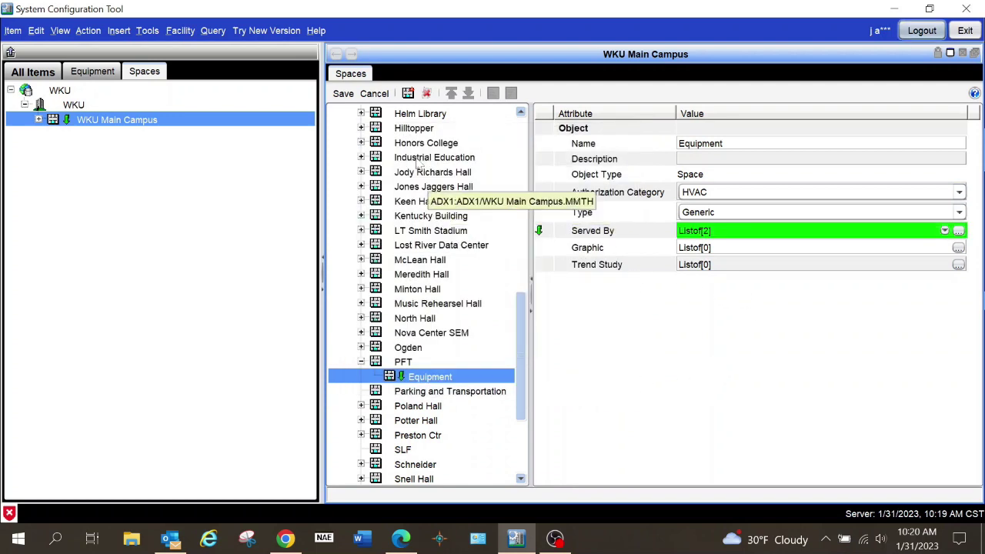
left_click(345, 93)
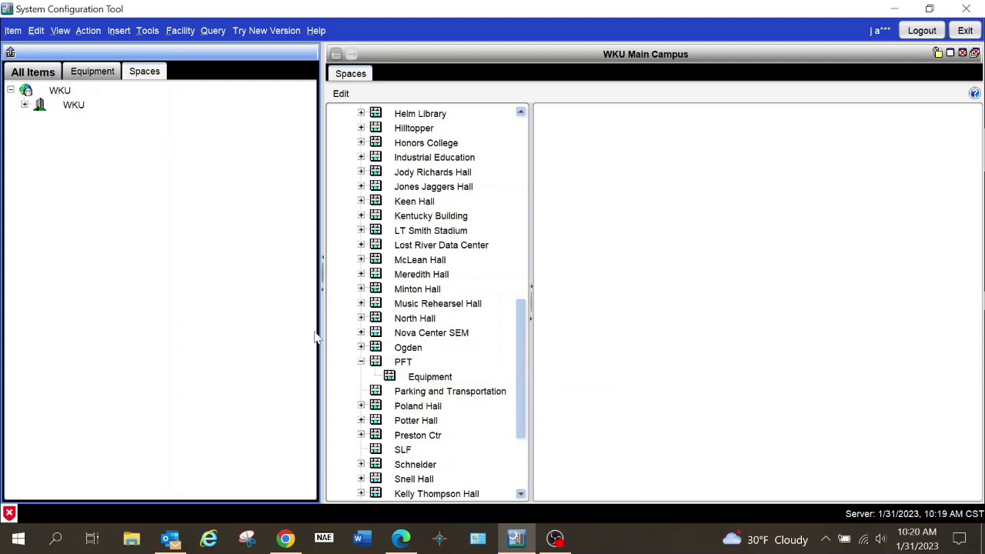
- Expand the WKU site in the tree of all items and select the ADX1 server
left_click(37, 73)
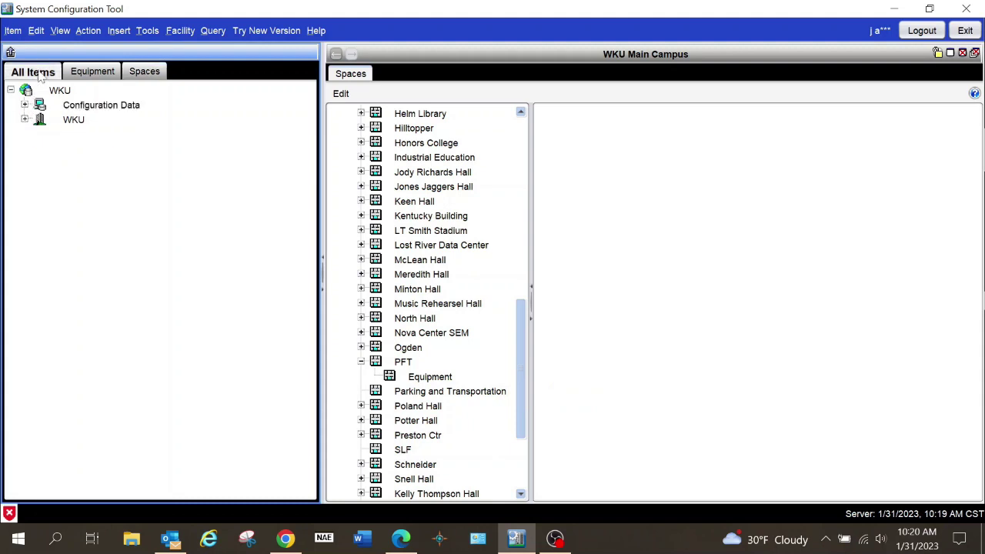
left_click(27, 120)
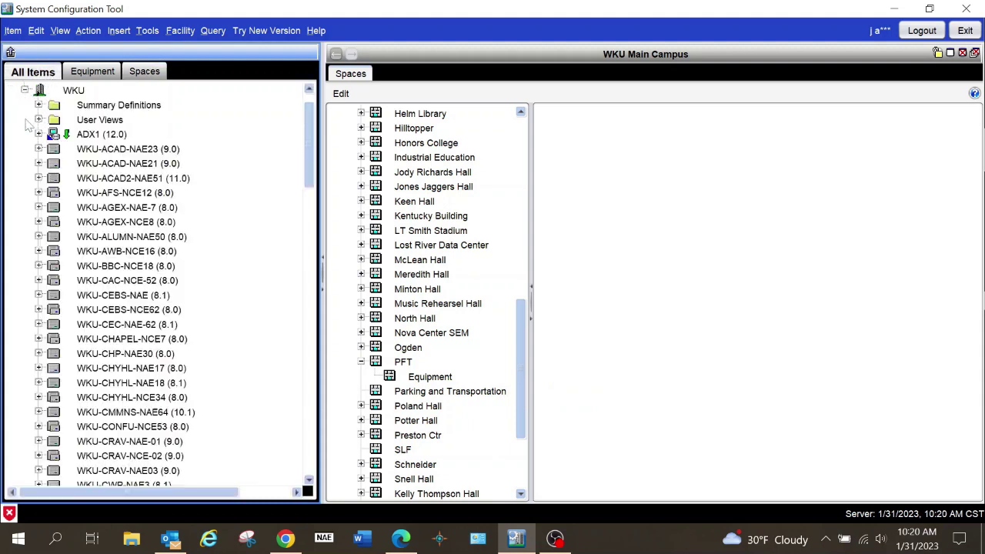
left_click(92, 138)
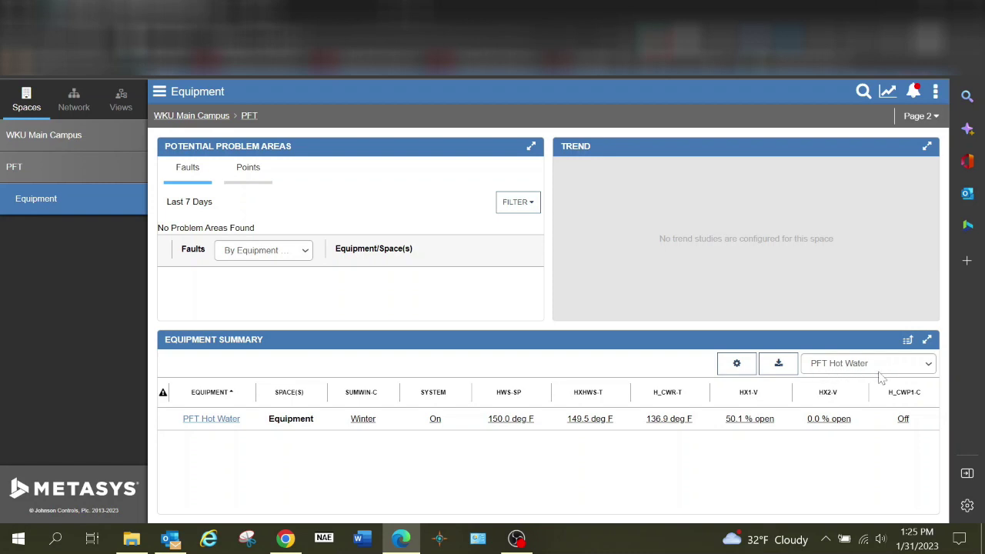
- In the Metasys web interface, view the PFT Chilled Water System equipment summary and return to the PFT Hot Water summary
left_click(929, 368)
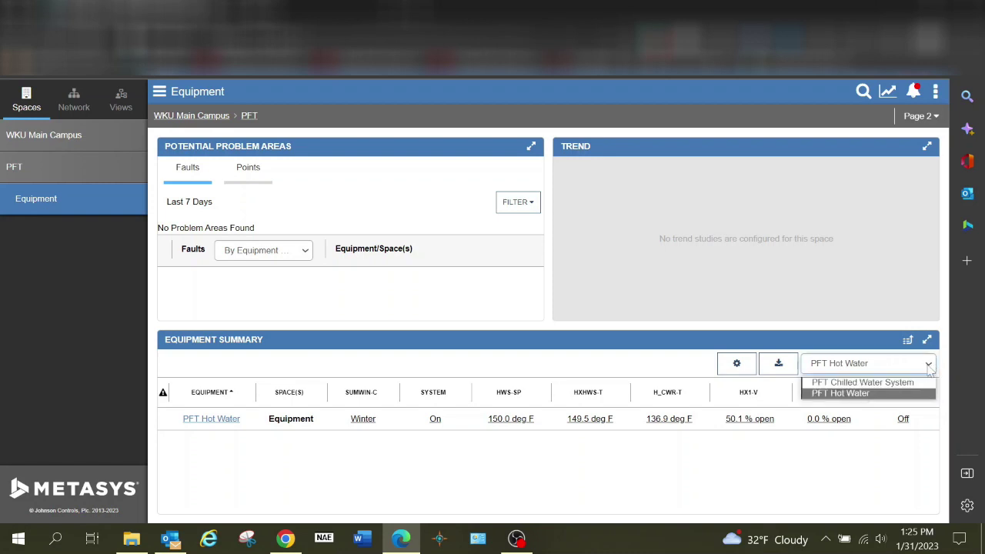
left_click(916, 383)
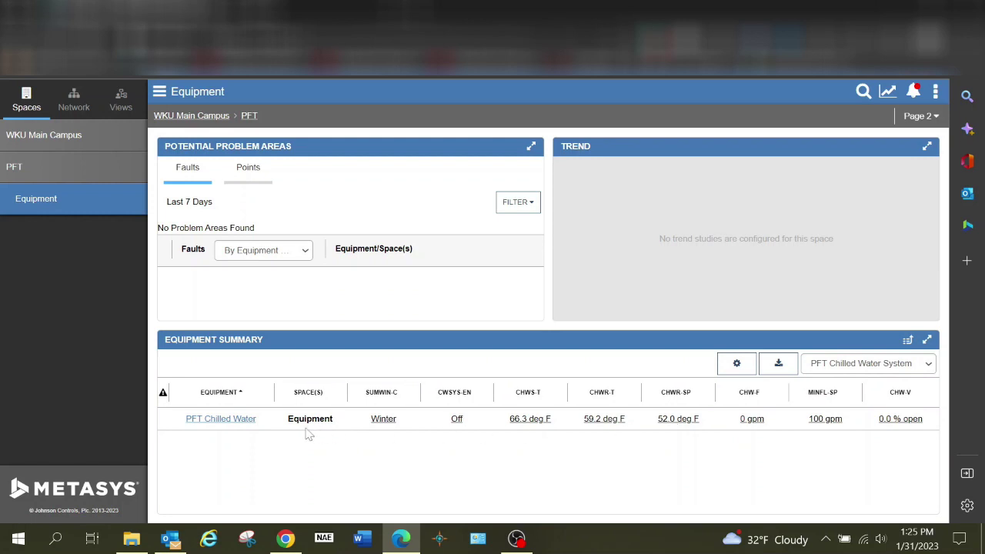
left_click(929, 364)
left_click(853, 394)
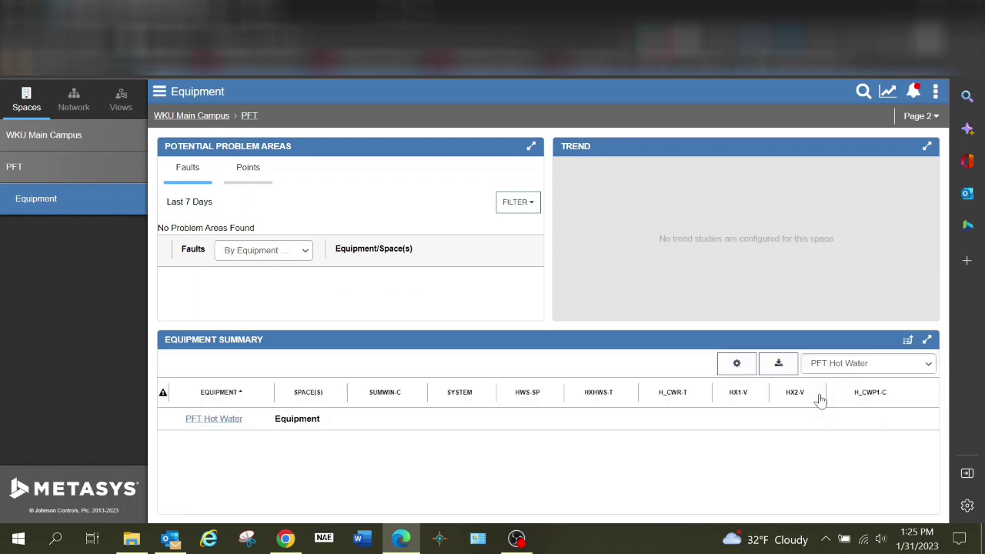
- Open the PFT Hot Water equipment page and review its full list of equipment data points
left_click(211, 420)
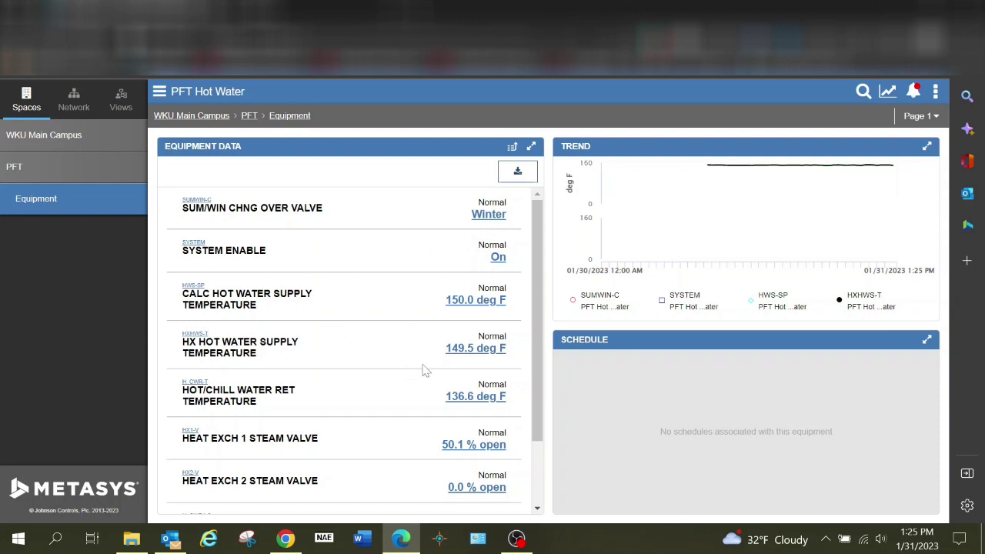
scroll(422, 371, "down", 2)
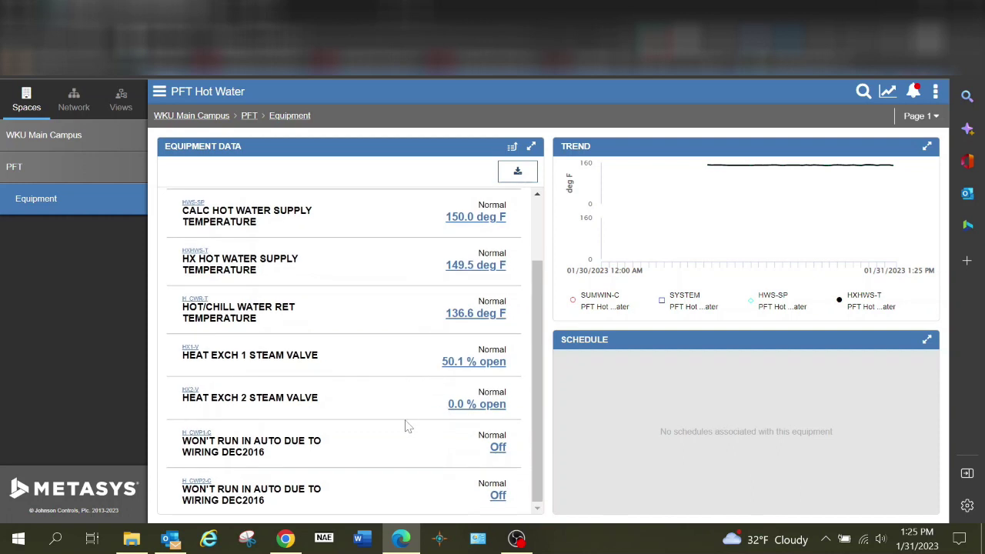
scroll(408, 426, "down", 1)
scroll(408, 433, "up", 2)
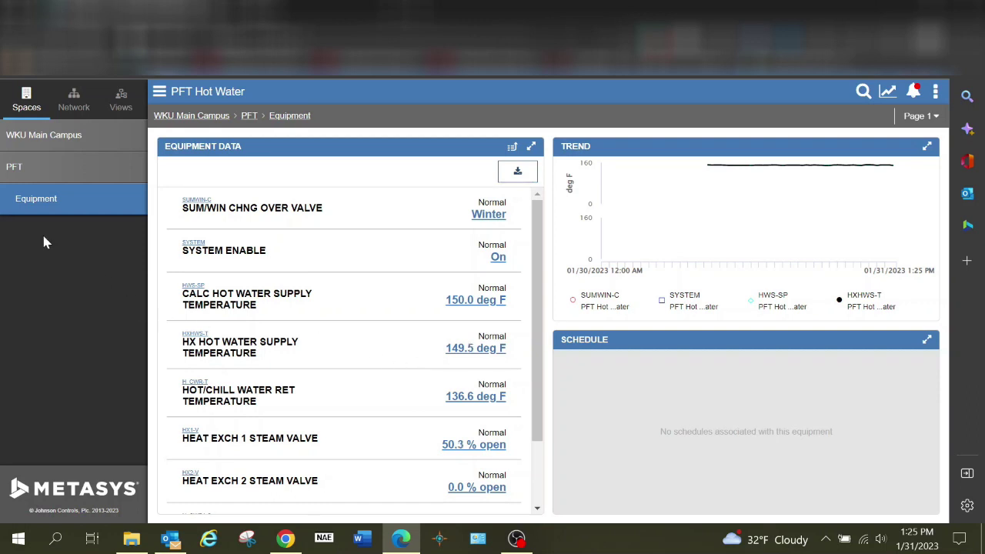
- Return to PFT's Equipment space and go up to the WKU Main Campus space
left_click(48, 205)
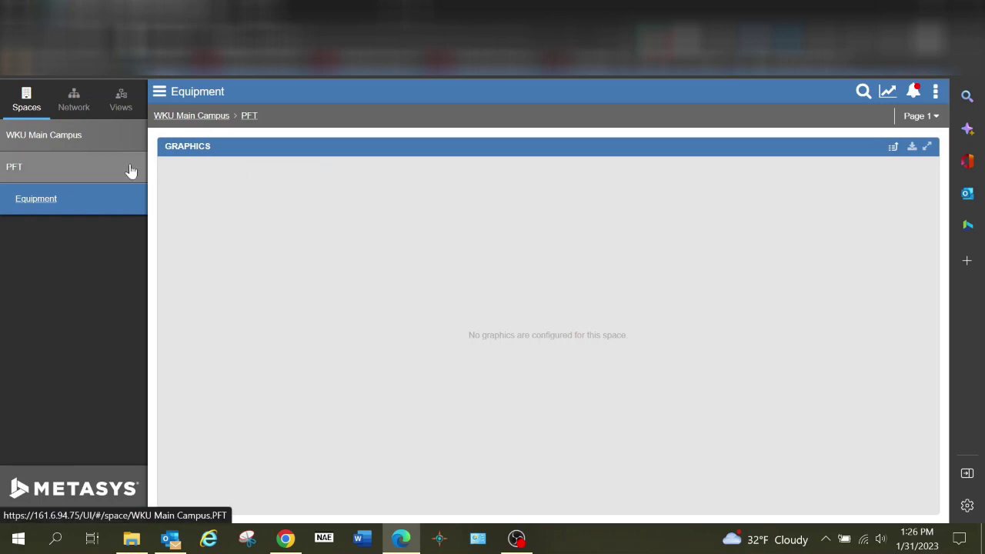
left_click(69, 146)
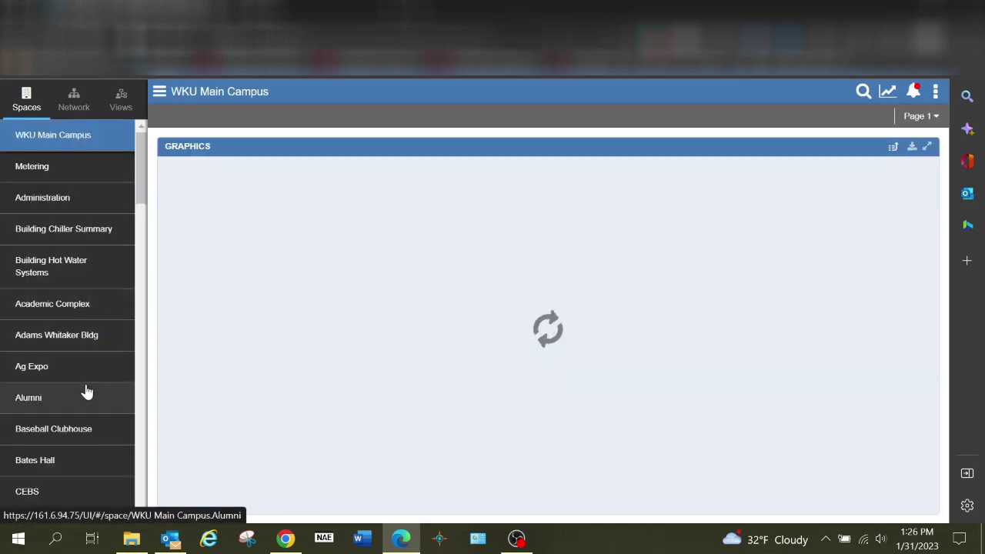
- View the graphic of ES&T's Equipment space, open its hot water system graphic, and return to the Equipment space
scroll(87, 392, "down", 6)
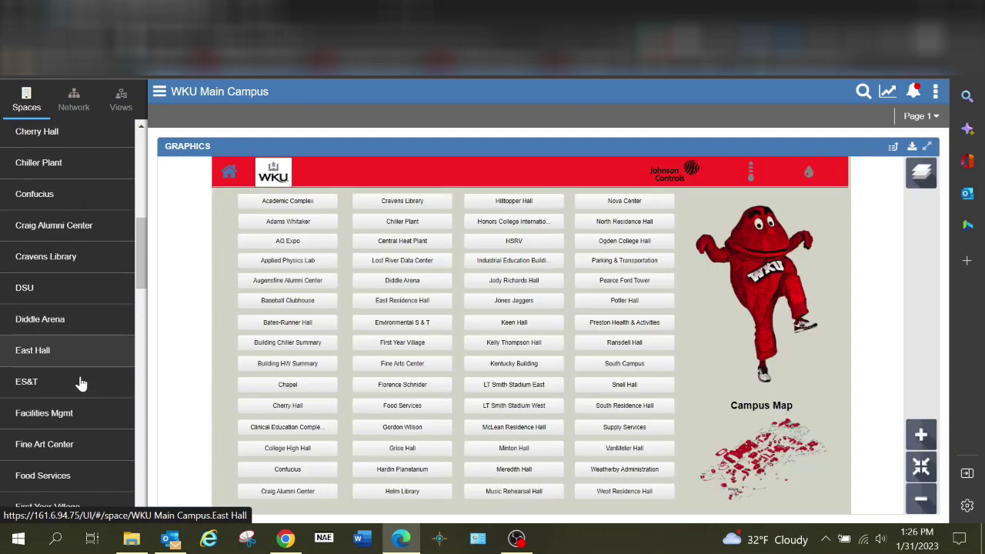
left_click(82, 391)
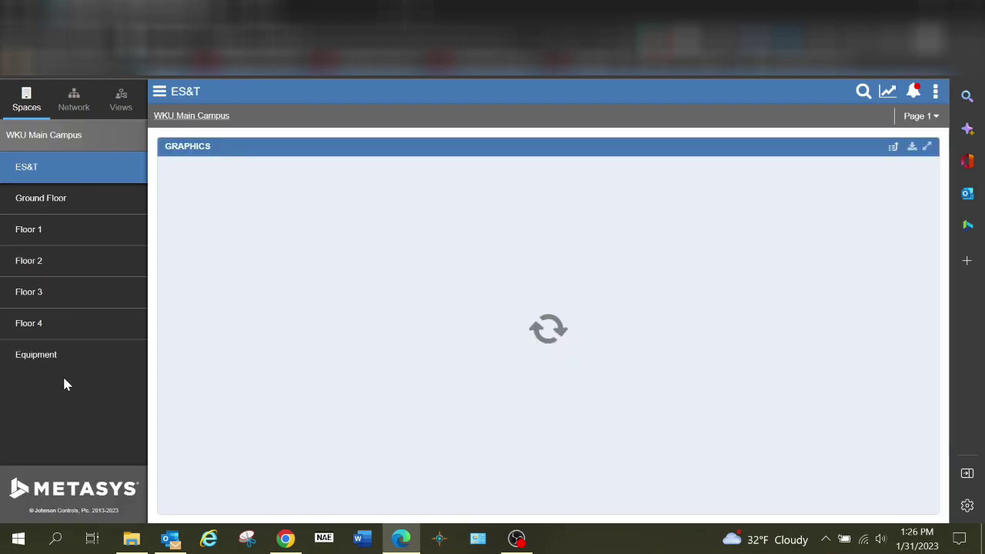
left_click(83, 366)
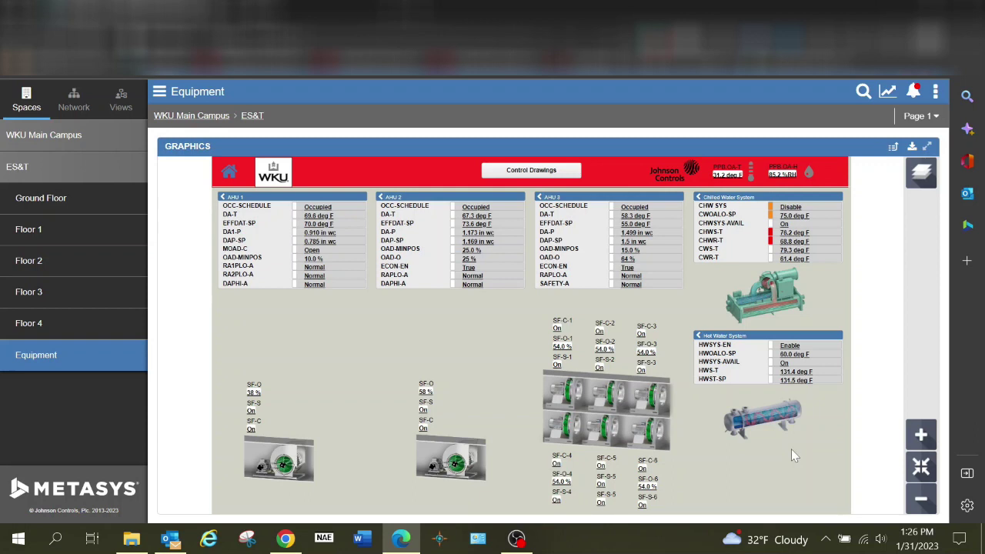
left_click(754, 419)
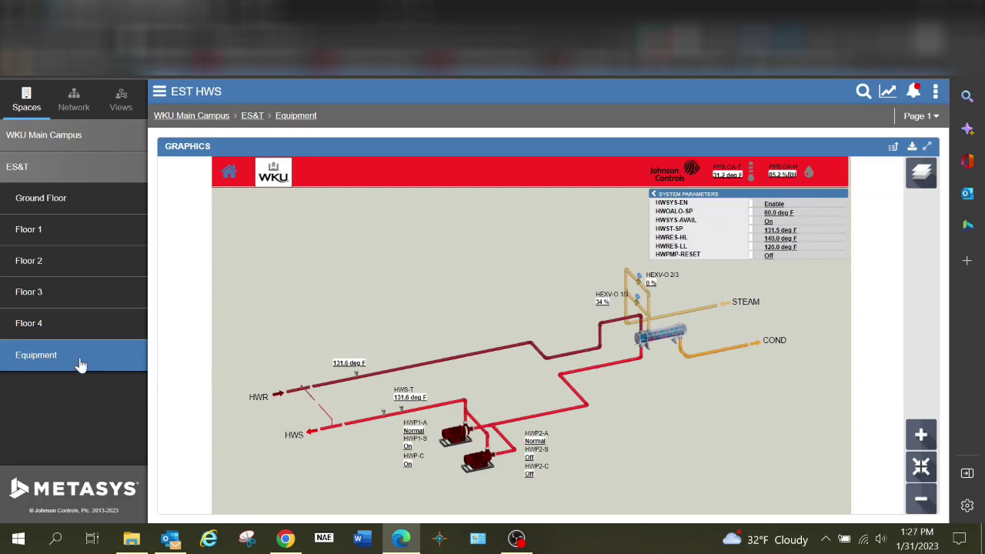
left_click(61, 363)
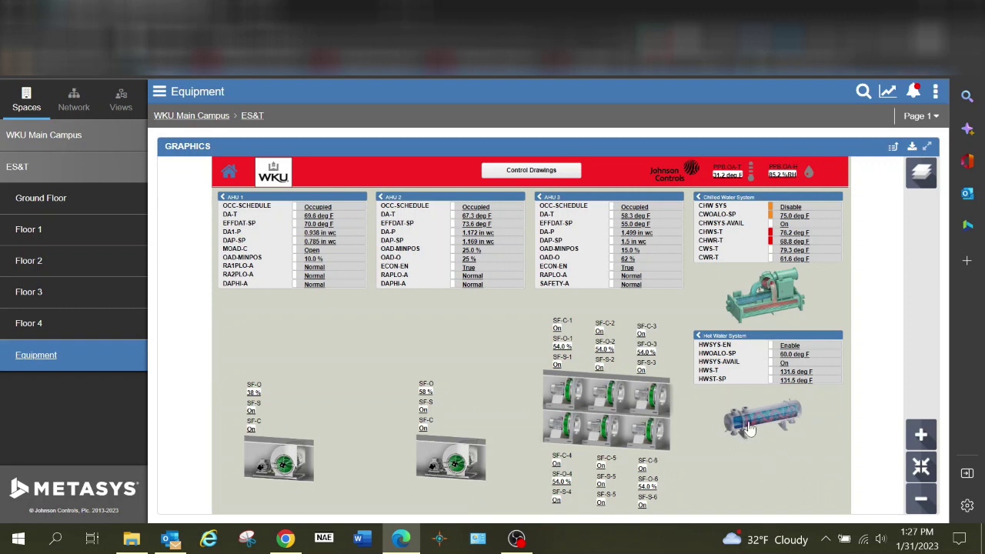
- Go back to WKU Main Campus and open the Equipment space of PFT
left_click(71, 152)
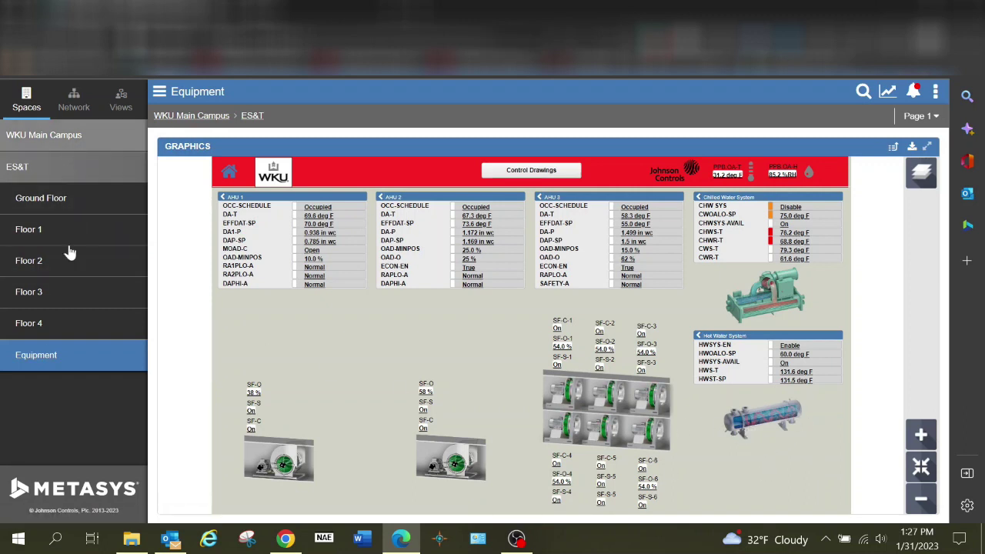
scroll(56, 419, "down", 6)
scroll(60, 429, "down", 12)
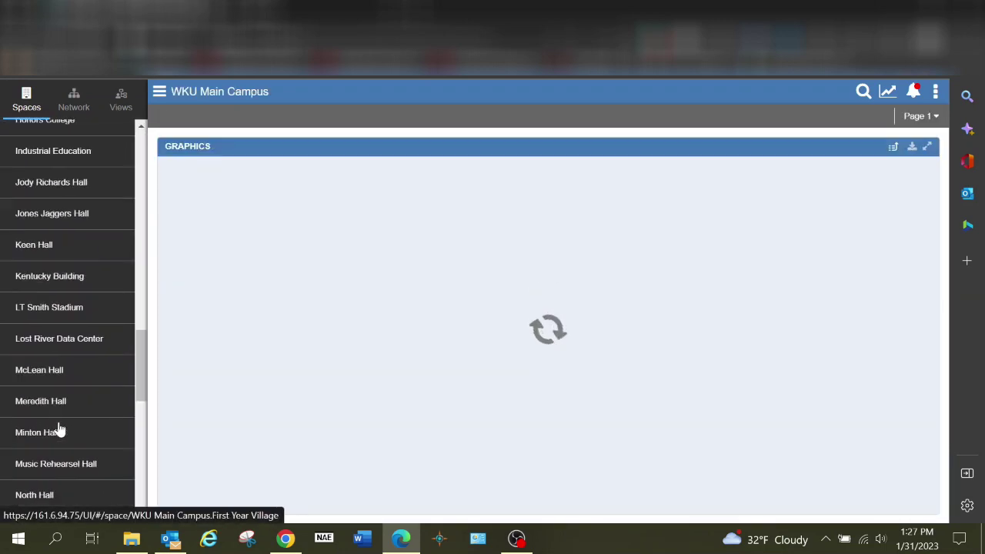
scroll(62, 418, "up", 2)
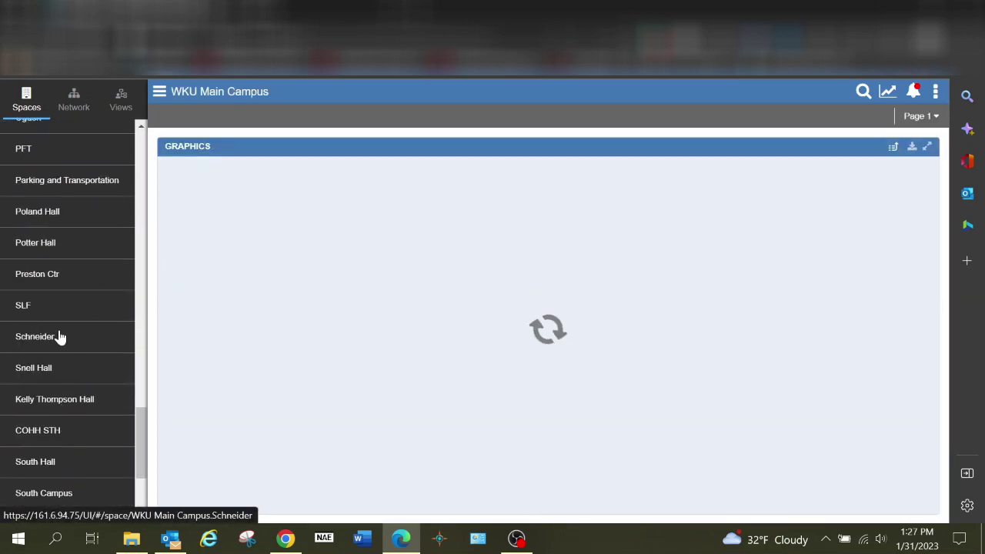
scroll(60, 336, "up", 3)
left_click(57, 273)
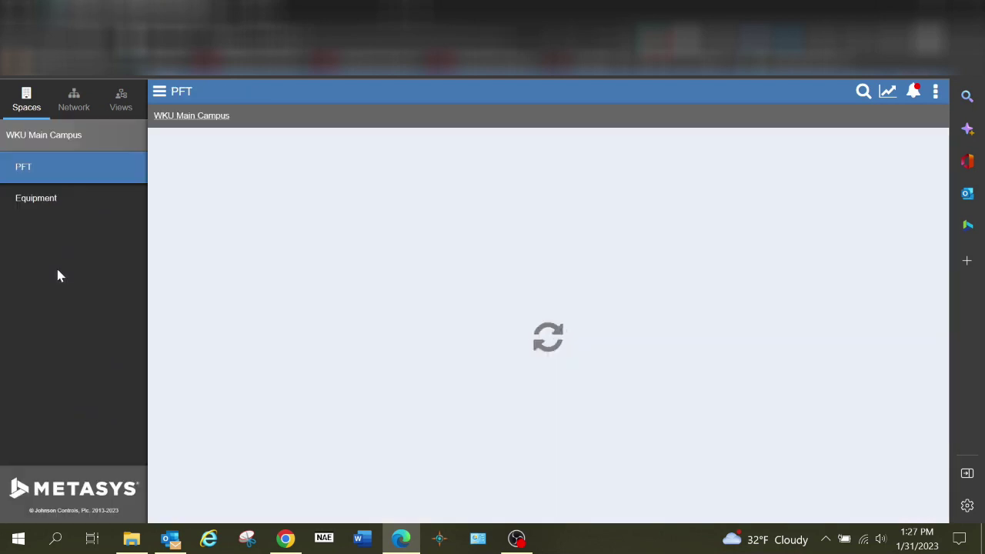
left_click(56, 204)
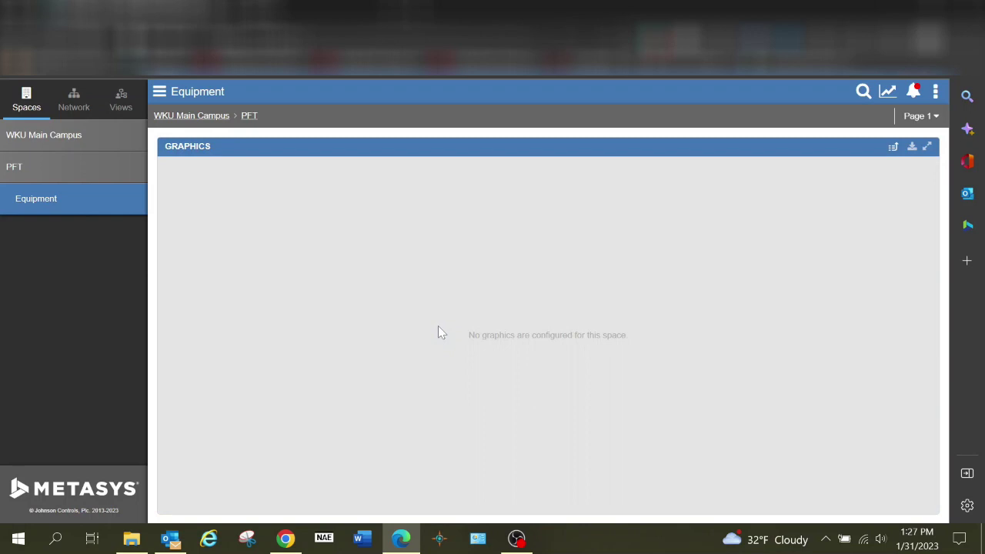
- Show page 2 of PFT's Equipment space and switch its equipment summary to PFT Hot Water
left_click(924, 117)
left_click(841, 204)
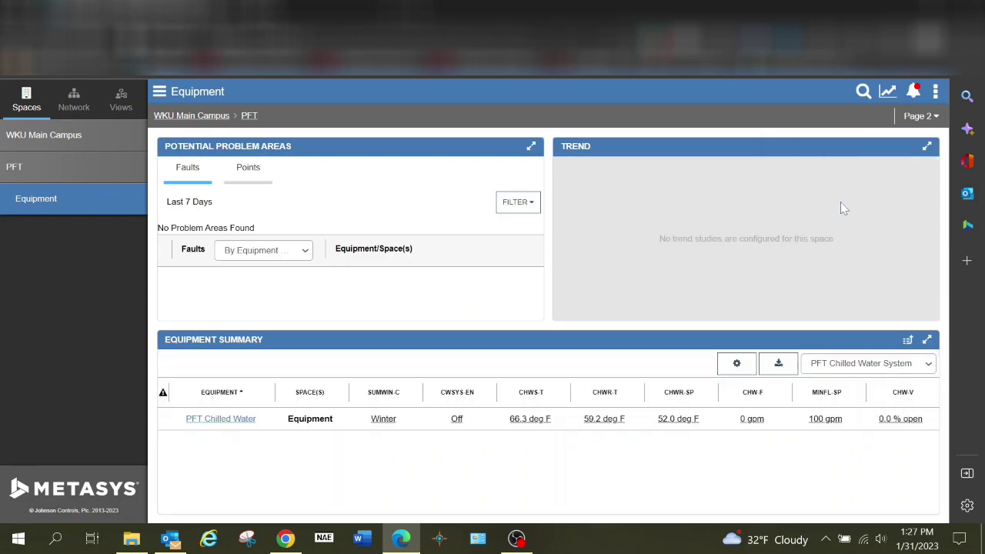
left_click(930, 367)
left_click(840, 393)
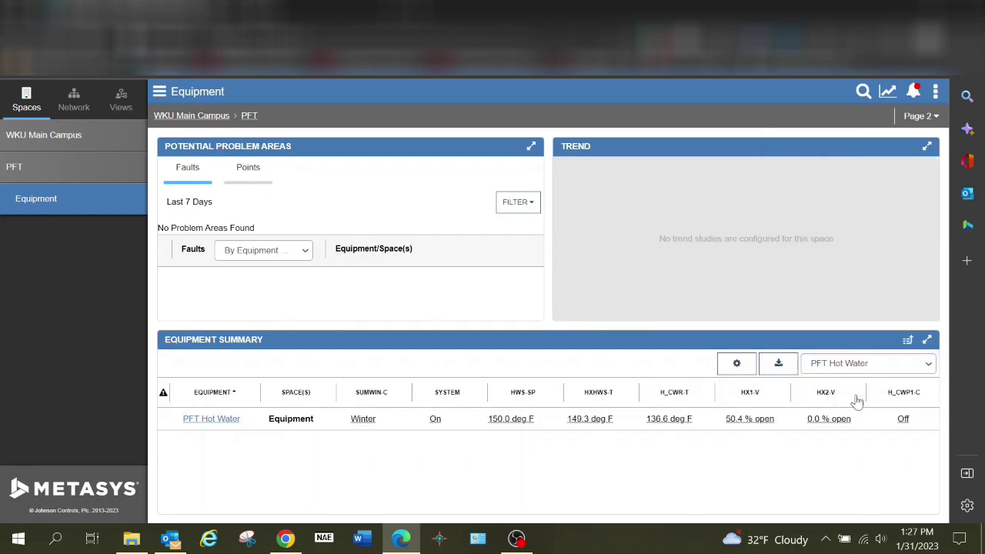
- Open the PFT Hot Water equipment and show page 2 with its graphics area and equipment activity
left_click(214, 420)
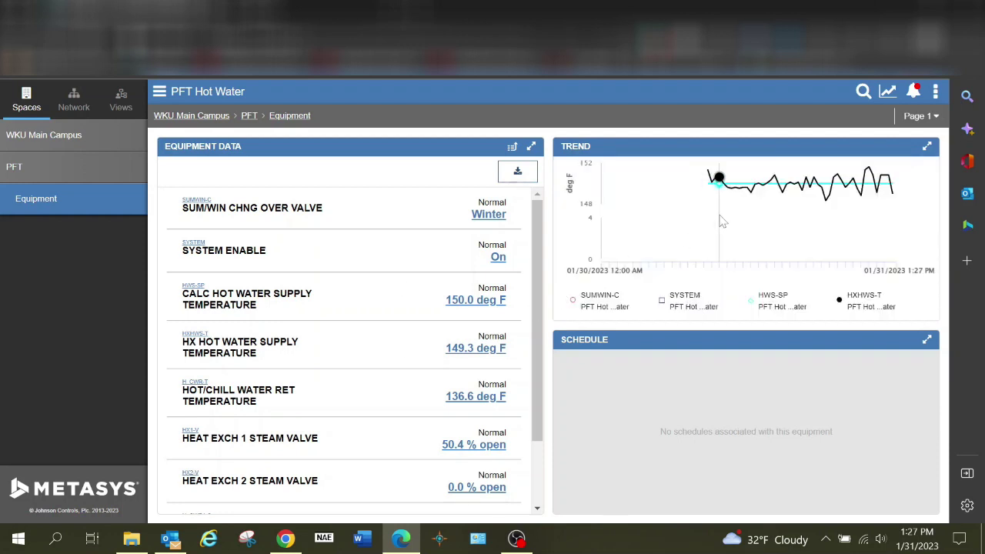
left_click(924, 116)
left_click(817, 218)
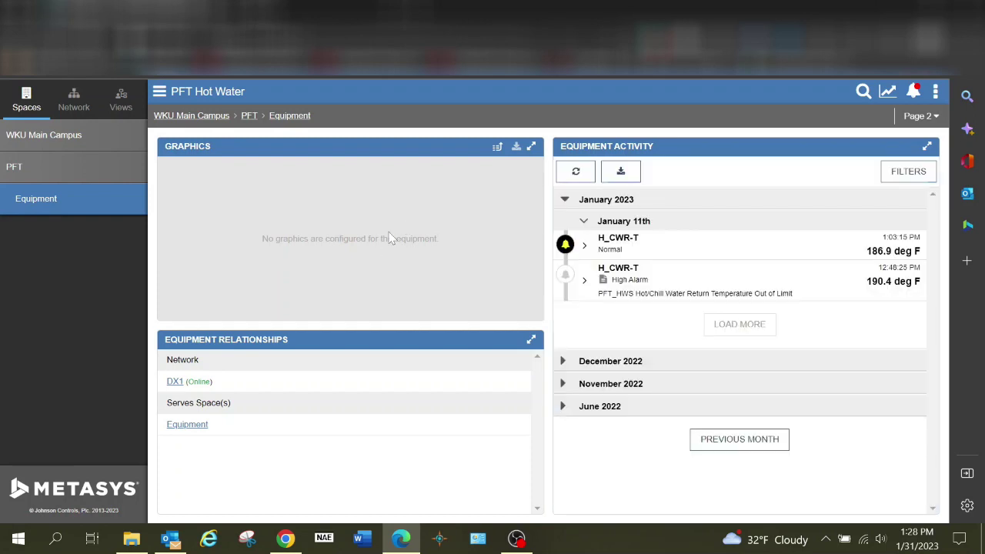
- Open the Graphics Manager from the feature management options
left_click(935, 92)
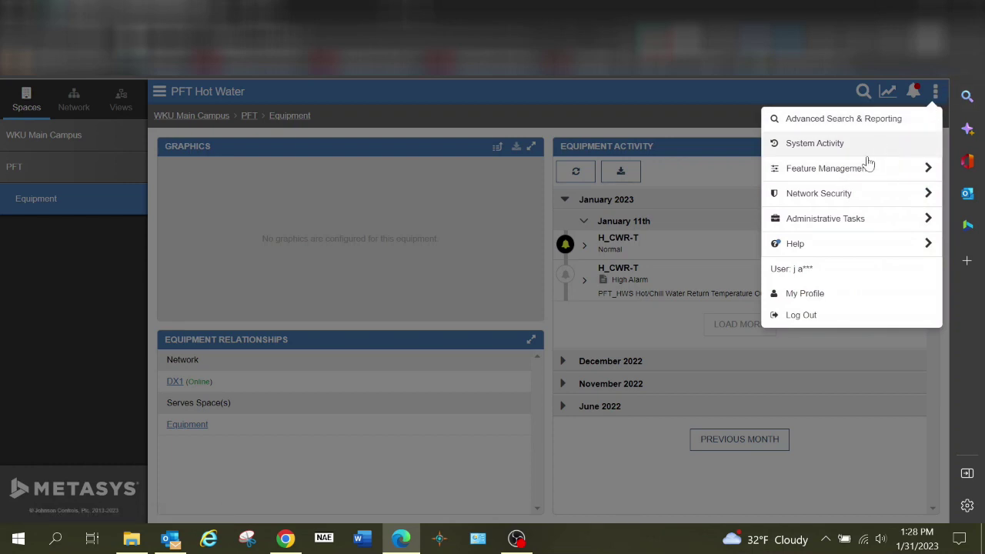
left_click(841, 170)
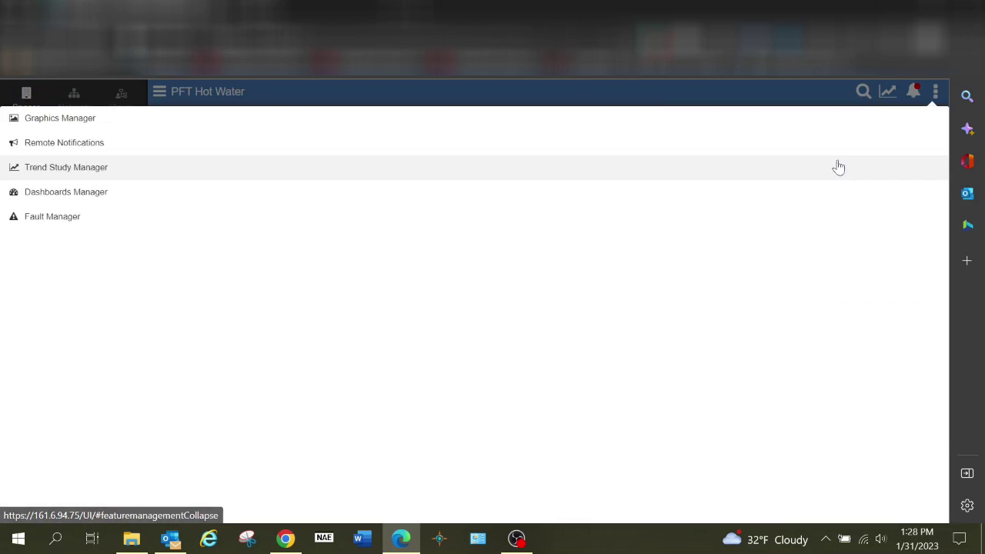
left_click(66, 123)
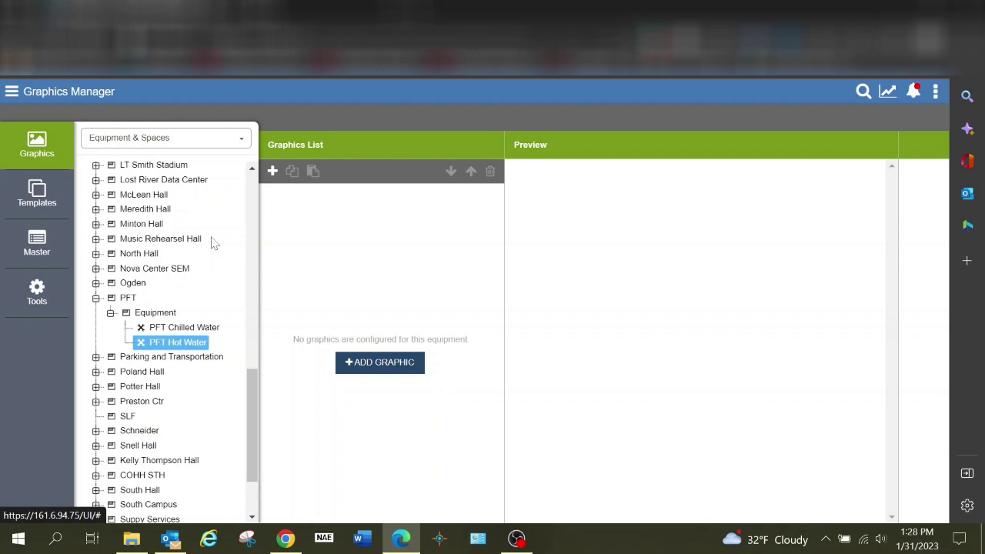
- Expand Floor 2 of the Academic Complex and preview the graphic assigned to RM 202 Food Lab 1
scroll(111, 255, "up", 7)
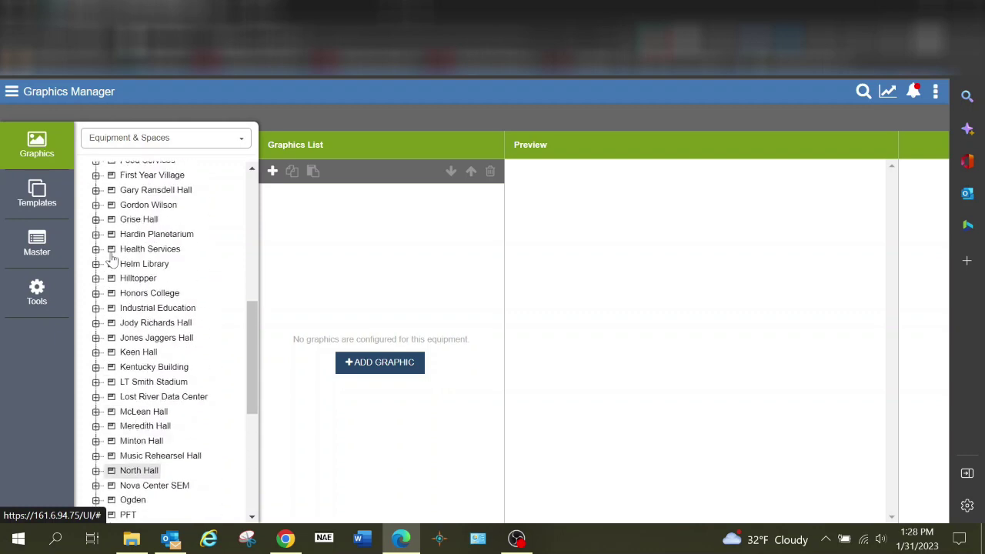
scroll(111, 255, "up", 2)
scroll(121, 257, "down", 1)
scroll(123, 261, "down", 1)
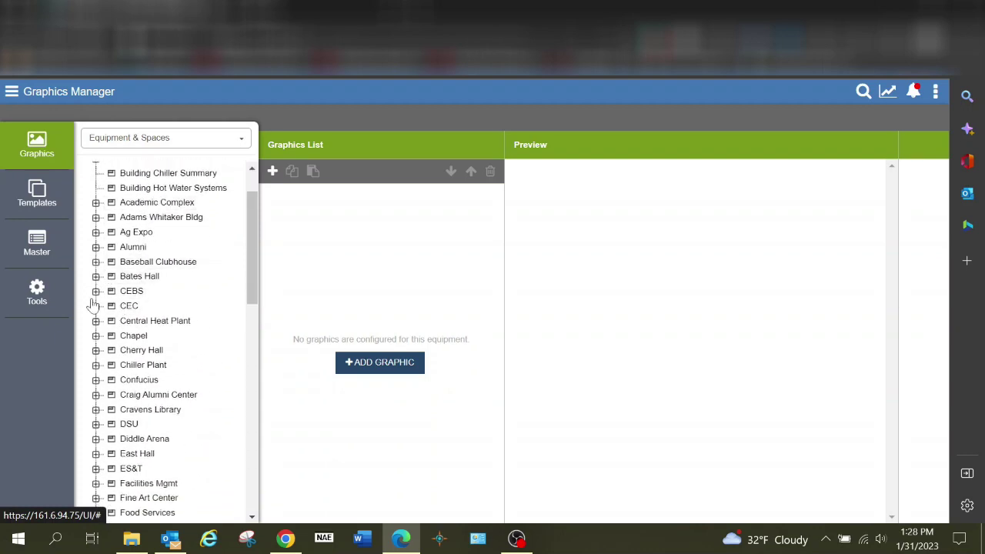
left_click(97, 203)
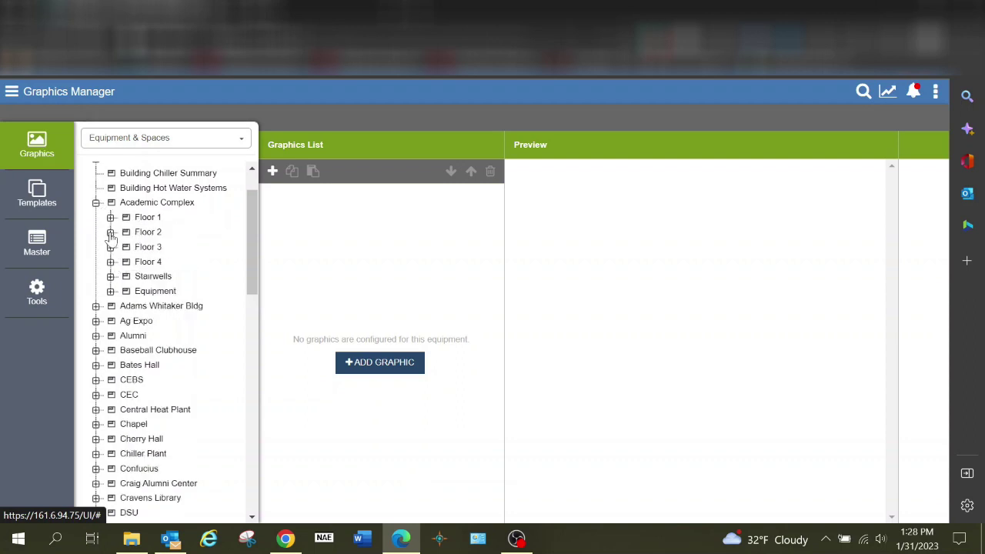
left_click(111, 233)
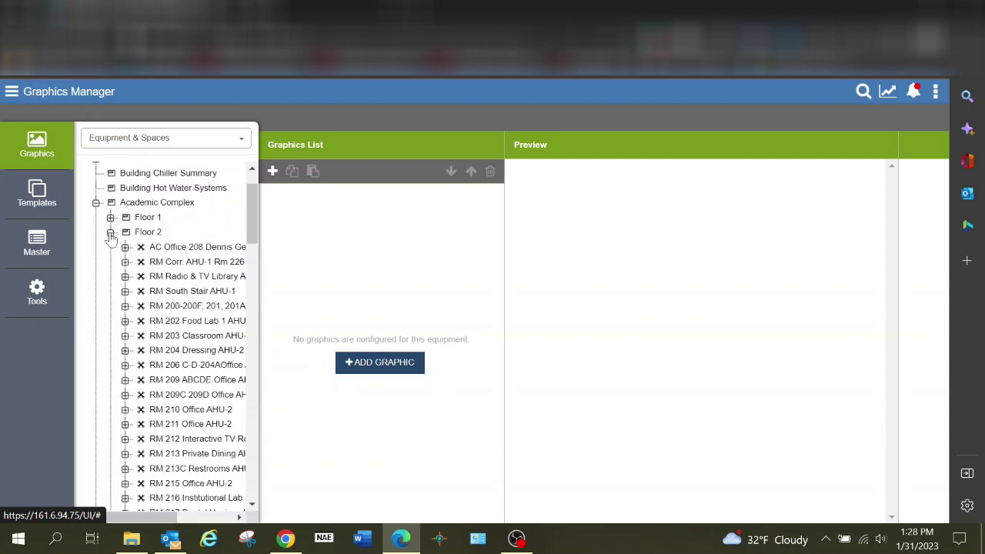
left_click(177, 323)
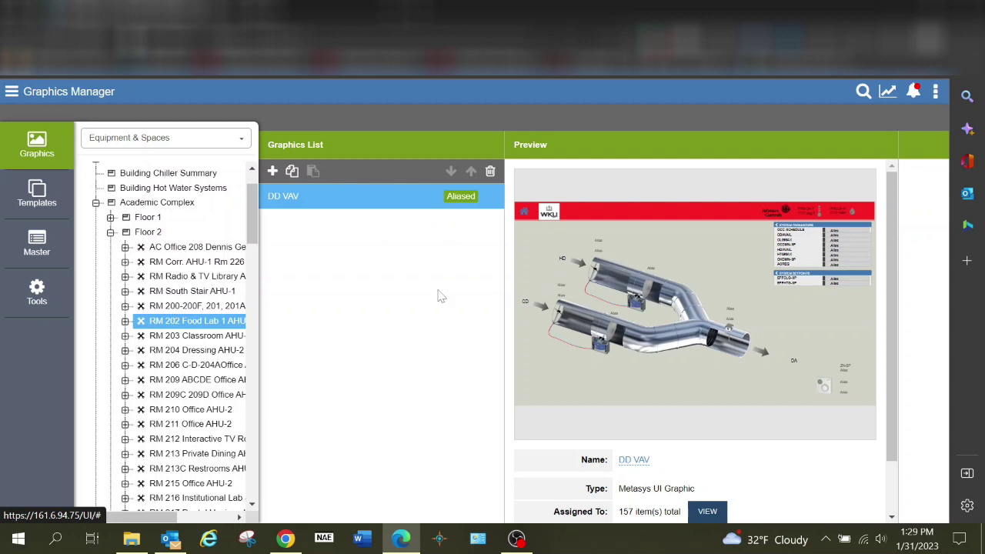
- Change the Graphics Manager tree to Equipment Definitions and select the ACAD VAV definition
left_click(239, 147)
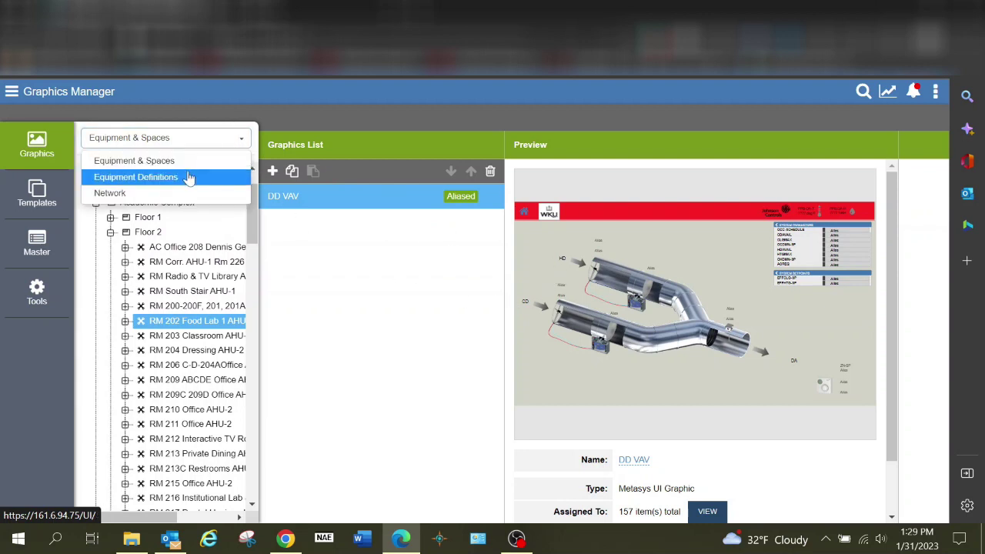
scroll(158, 373, "down", 8)
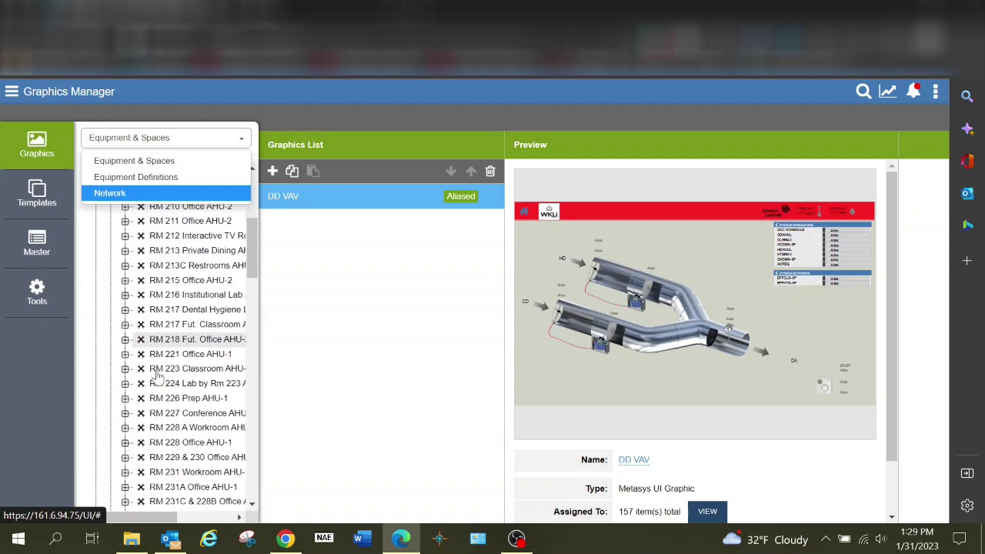
scroll(146, 323, "down", 1)
scroll(139, 288, "up", 3)
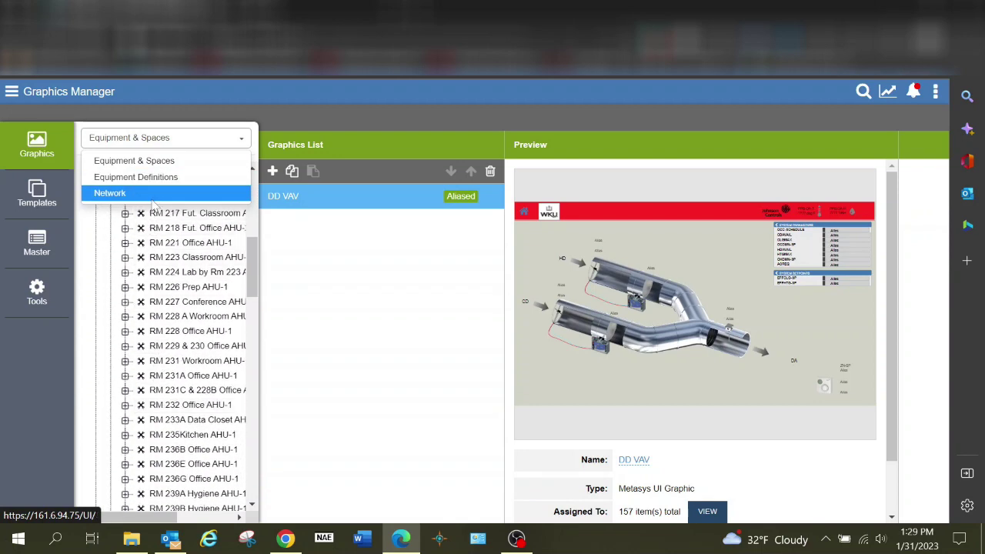
left_click(158, 178)
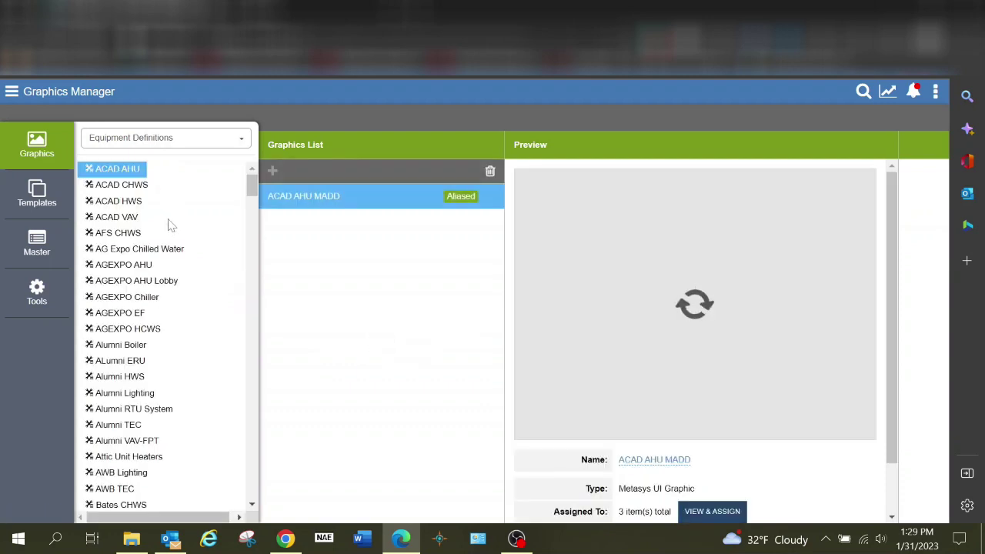
left_click(127, 217)
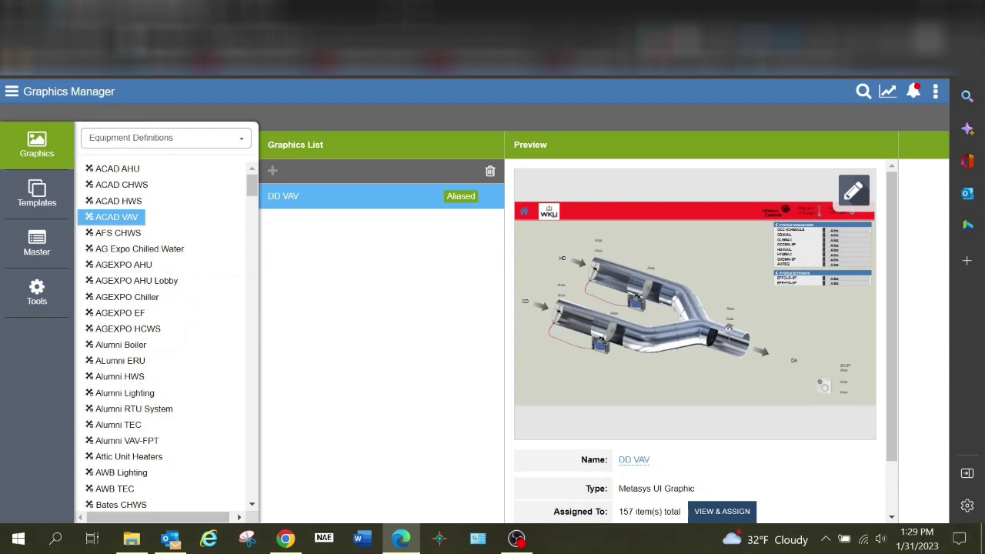
- Open the DD VAV graphic for editing and review the aliased points available in its bindings
left_click(853, 191)
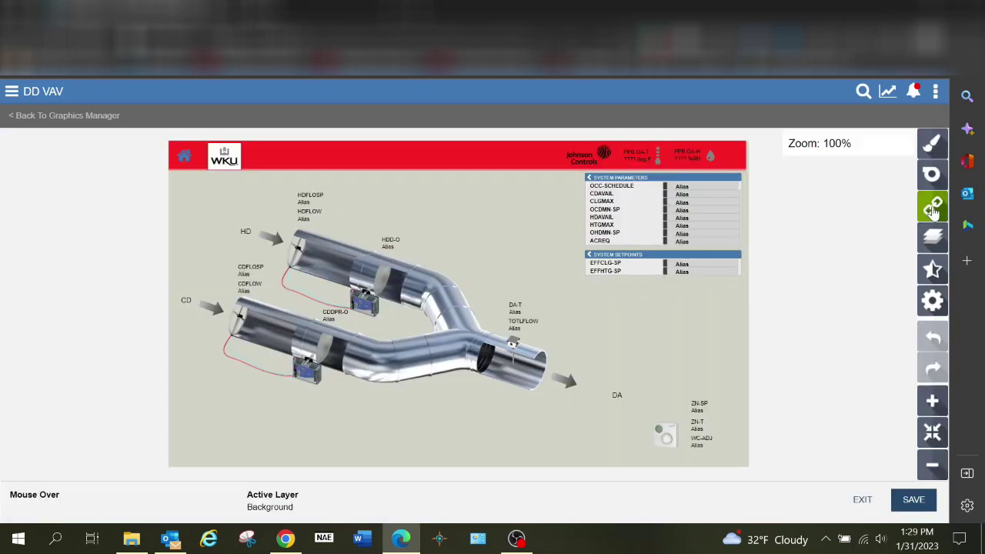
left_click(933, 208)
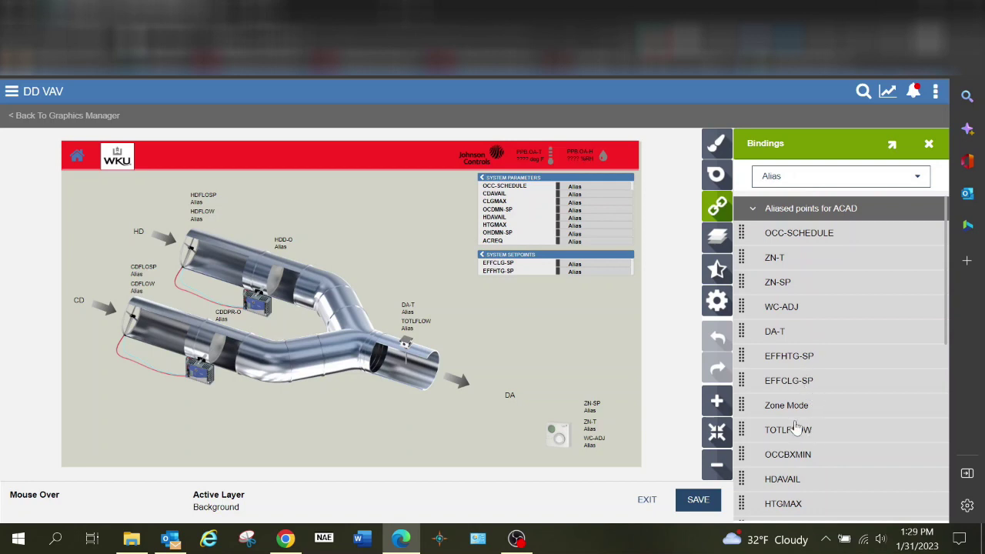
scroll(802, 483, "down", 4)
scroll(802, 486, "down", 1)
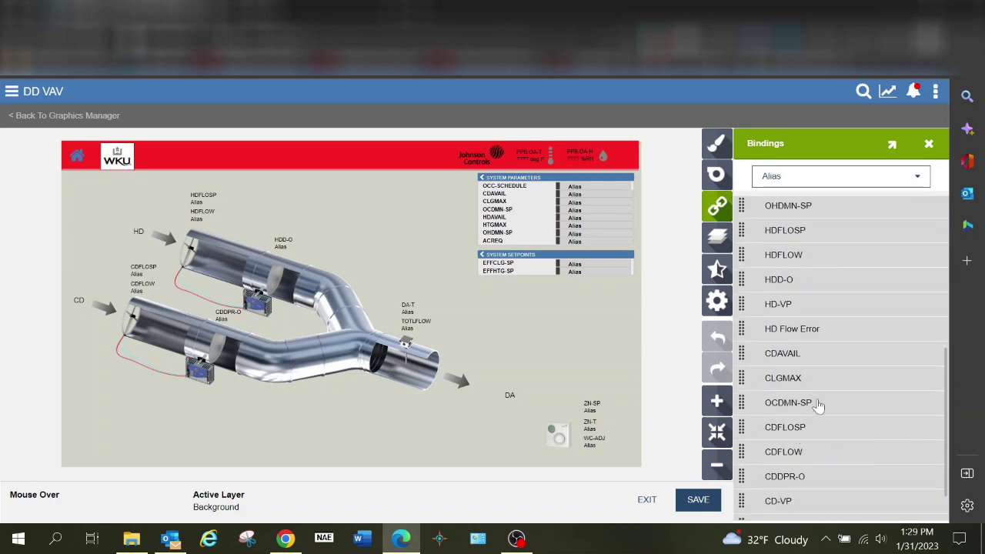
scroll(873, 374, "down", 3)
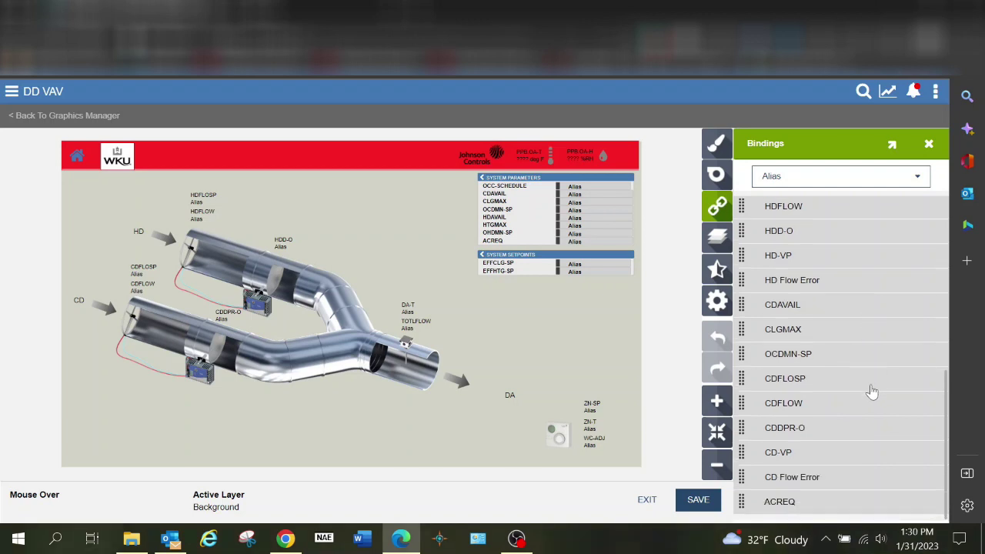
scroll(851, 409, "up", 15)
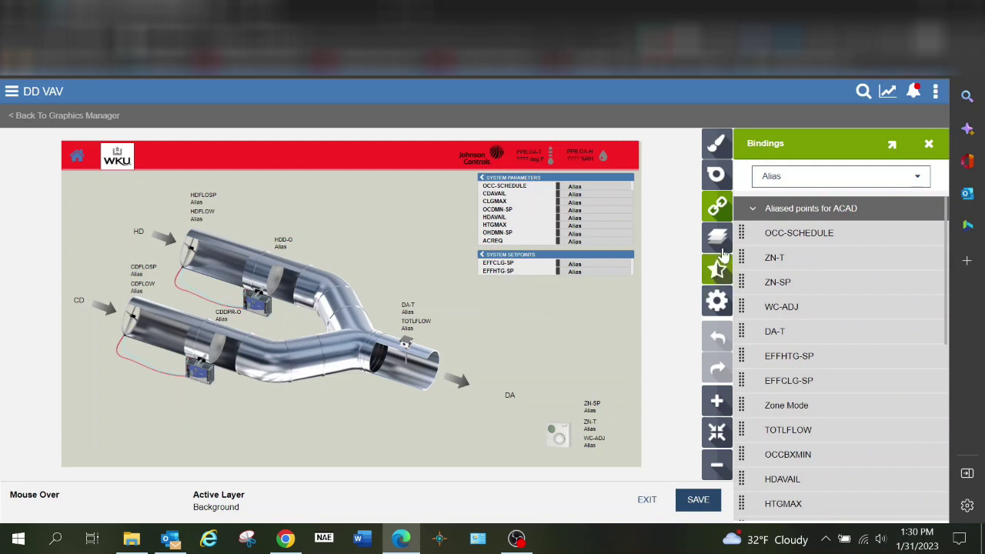
- Compare the Explicit binding source with the Alias source for the DD VAV graphic and exit the editor without saving
left_click(838, 182)
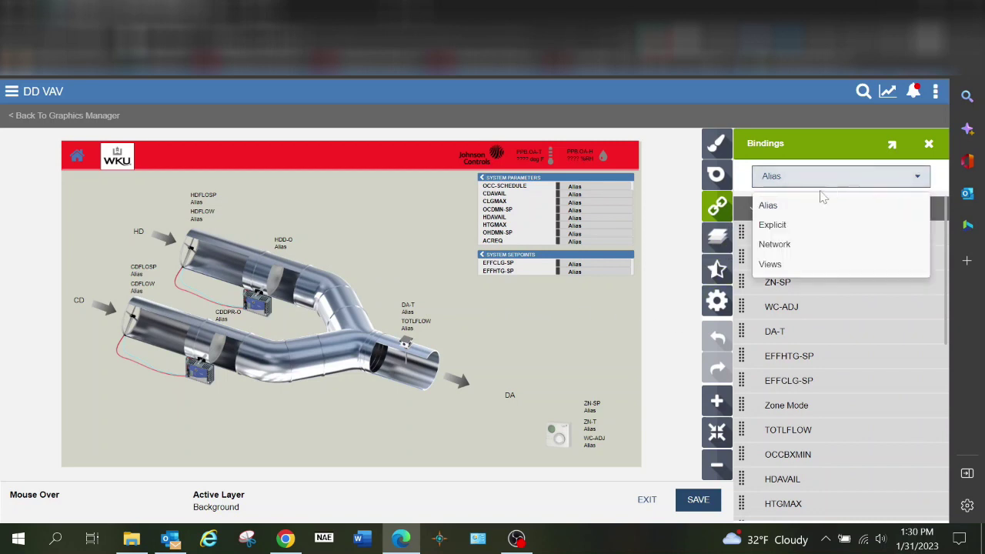
left_click(785, 228)
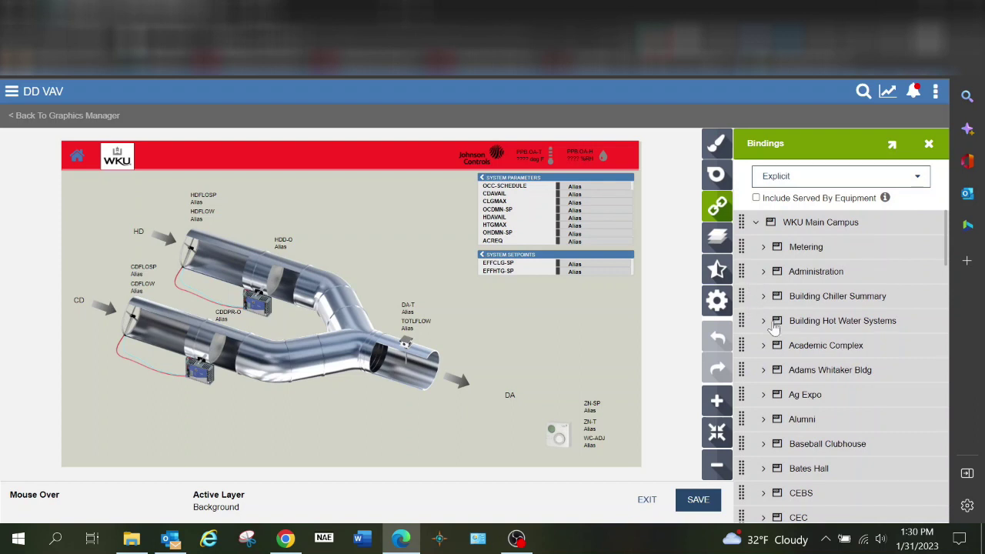
left_click(800, 185)
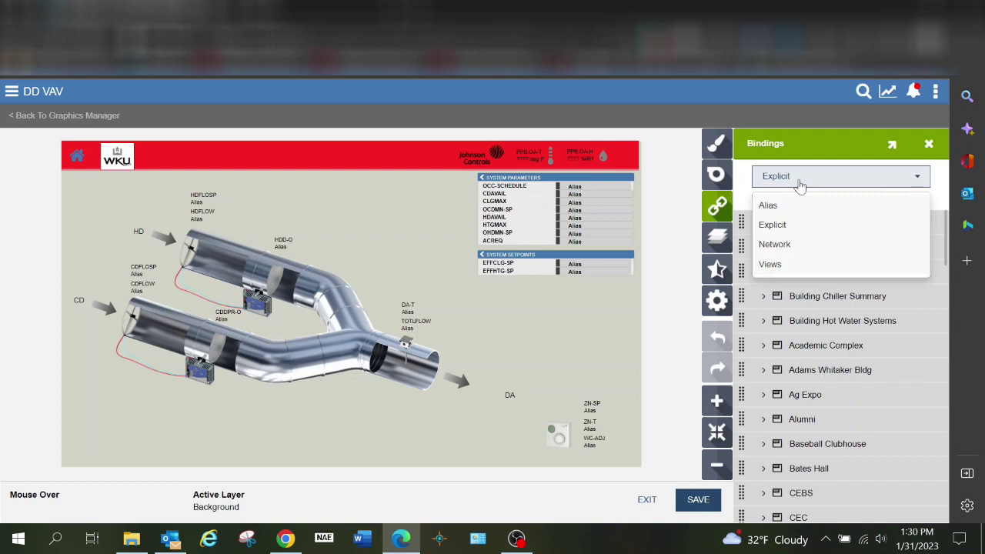
left_click(787, 205)
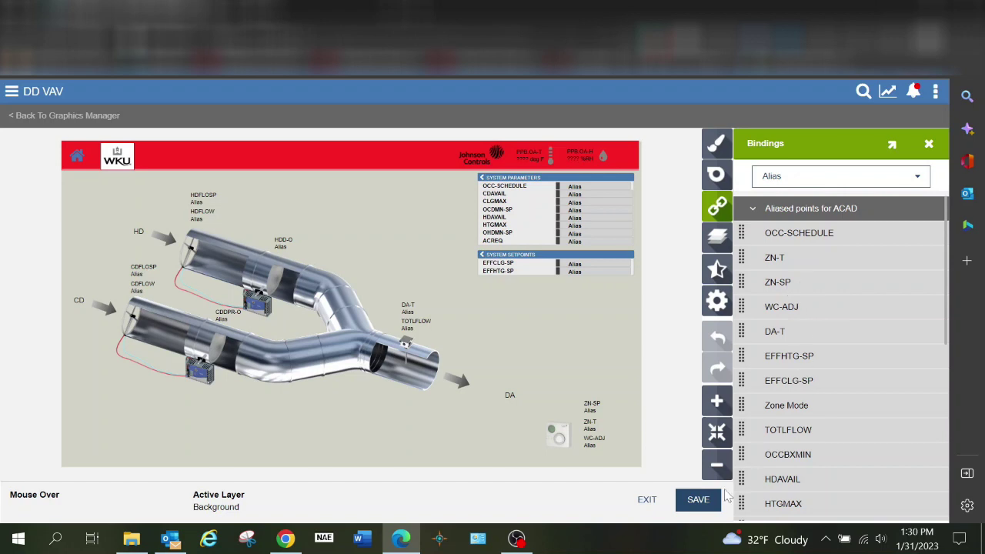
left_click(646, 500)
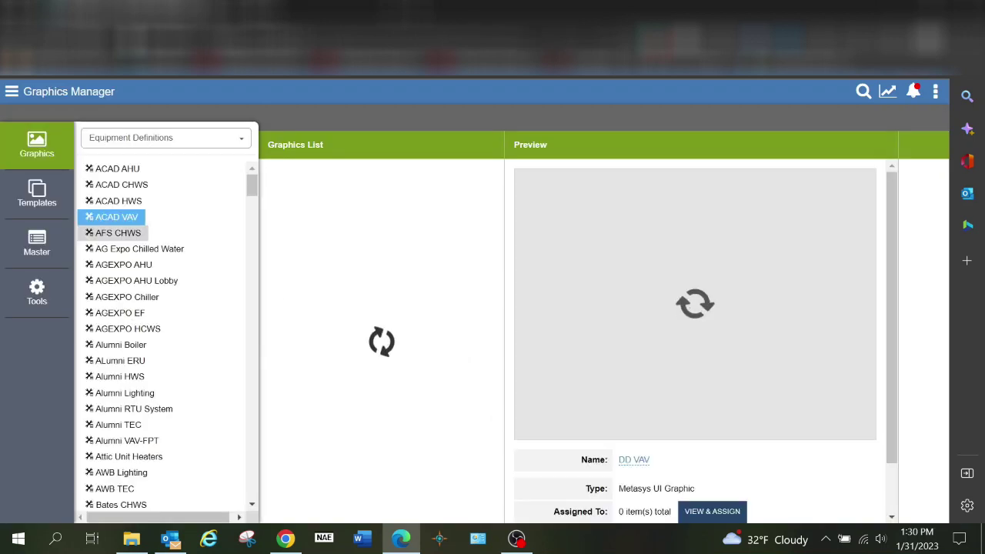
- Find the PFT Hot Water equipment definition and select it to see its assigned graphics
scroll(177, 338, "down", 5)
scroll(184, 342, "down", 15)
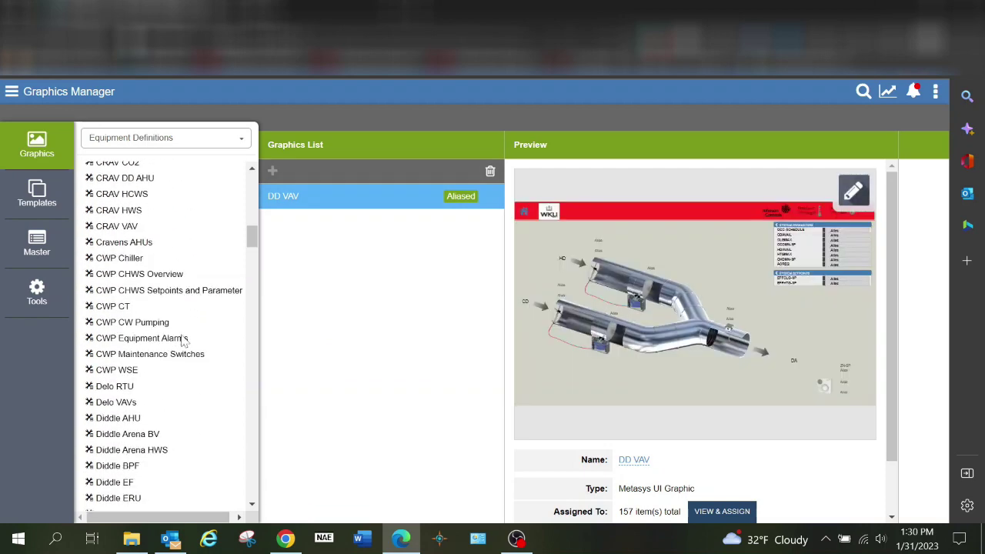
scroll(181, 343, "down", 12)
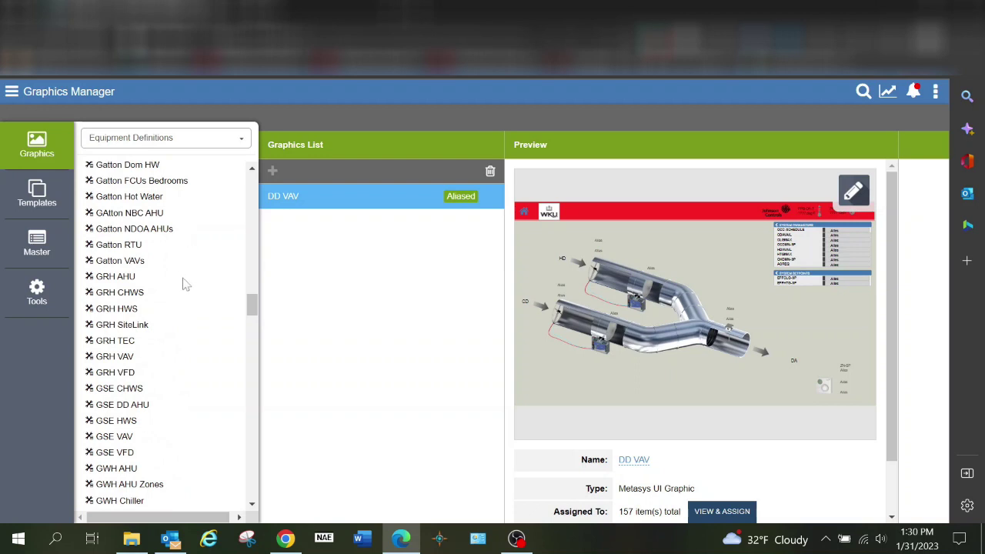
scroll(187, 282, "down", 12)
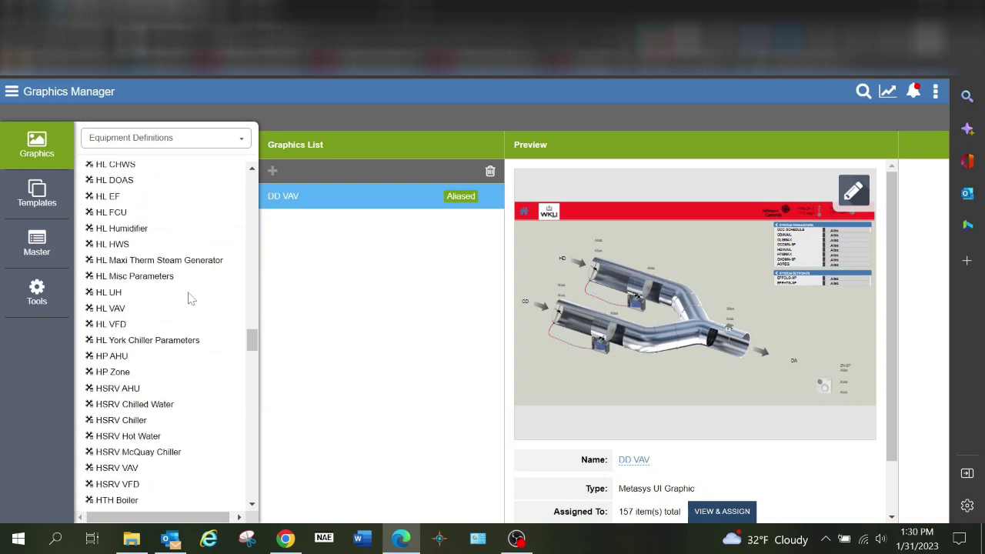
scroll(190, 298, "down", 5)
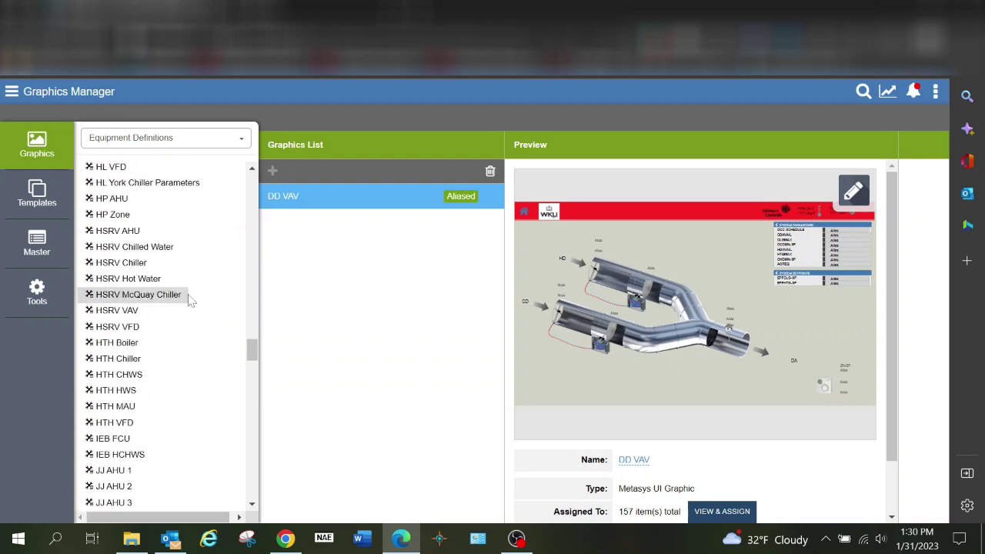
scroll(191, 301, "down", 9)
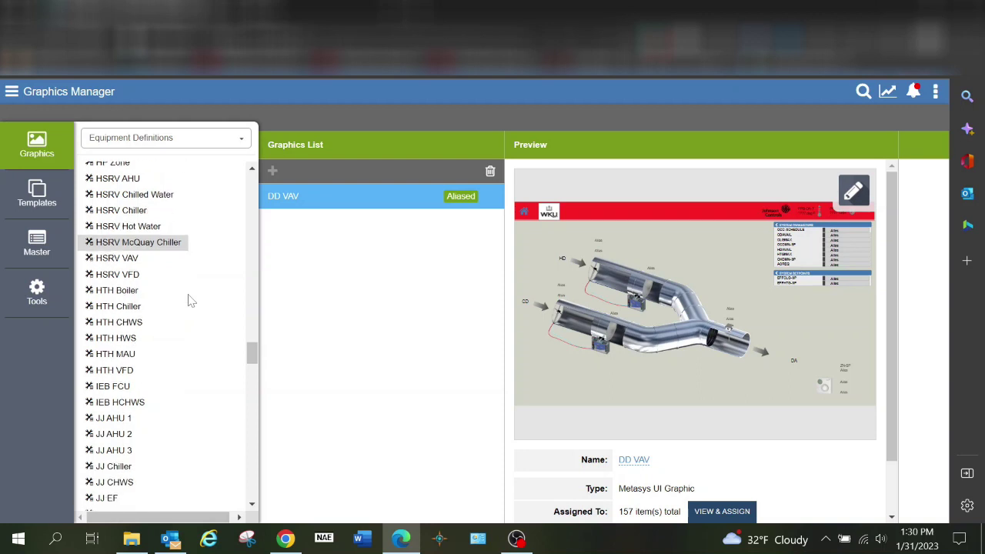
scroll(192, 312, "down", 17)
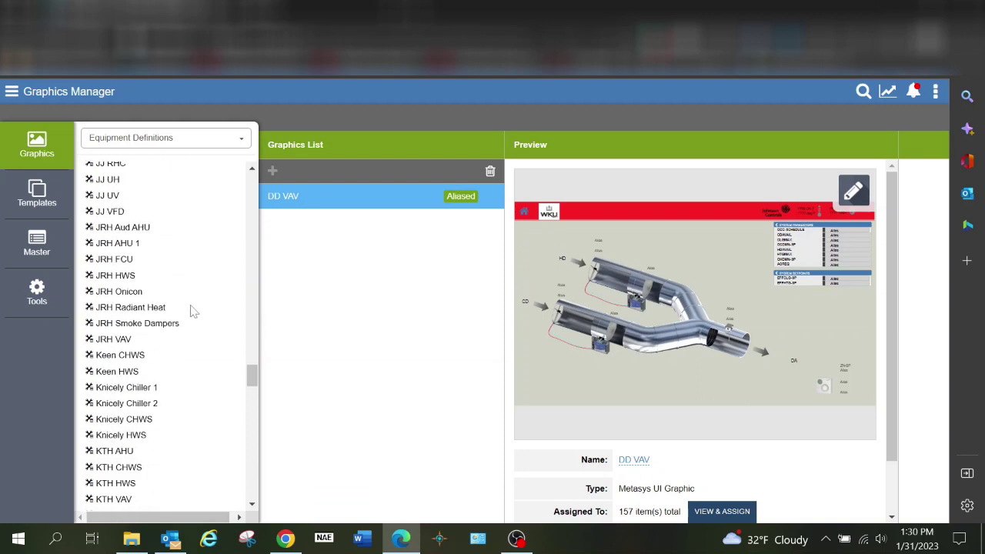
scroll(193, 323, "down", 20)
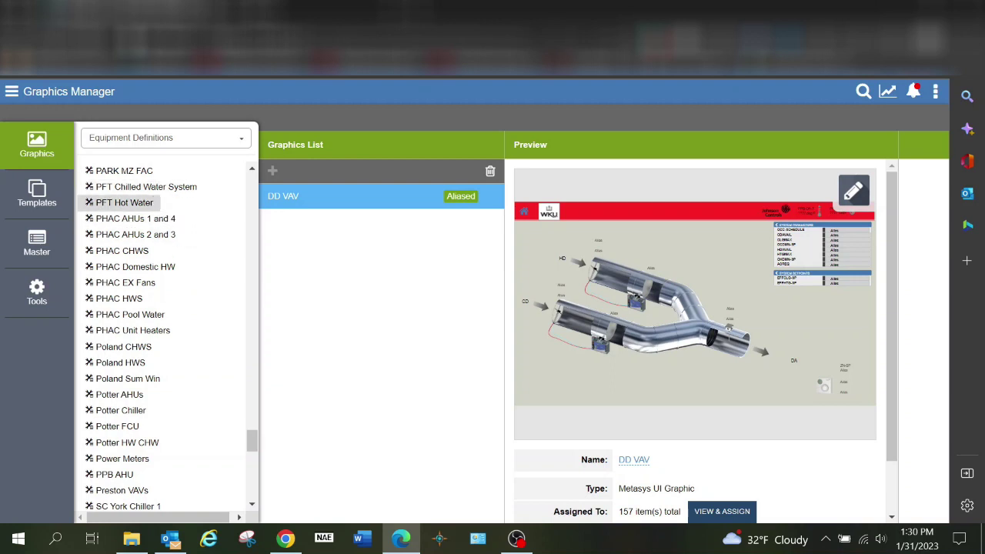
left_click(123, 202)
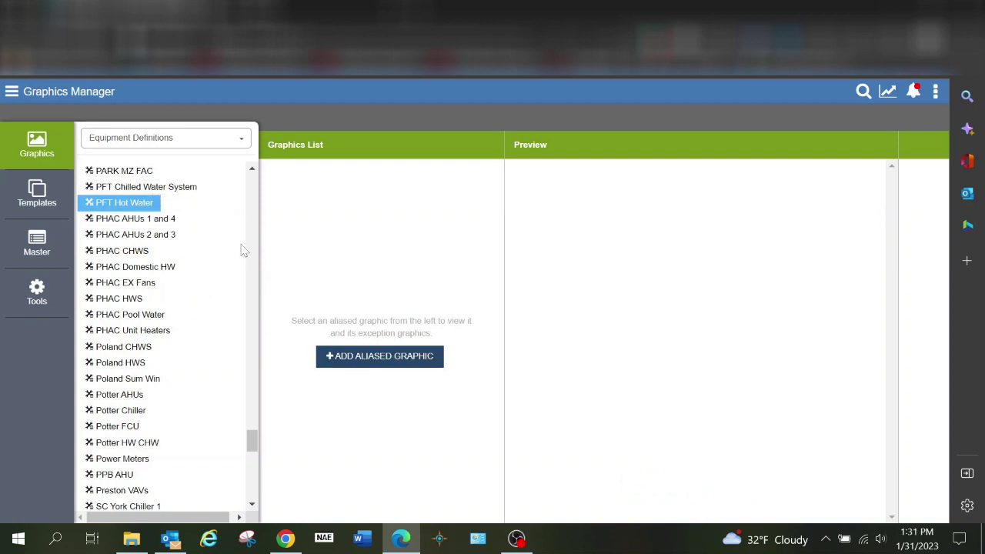
- Change the Graphics Manager tree to Equipment & Spaces and expand WKU Main Campus to browse its buildings
left_click(223, 142)
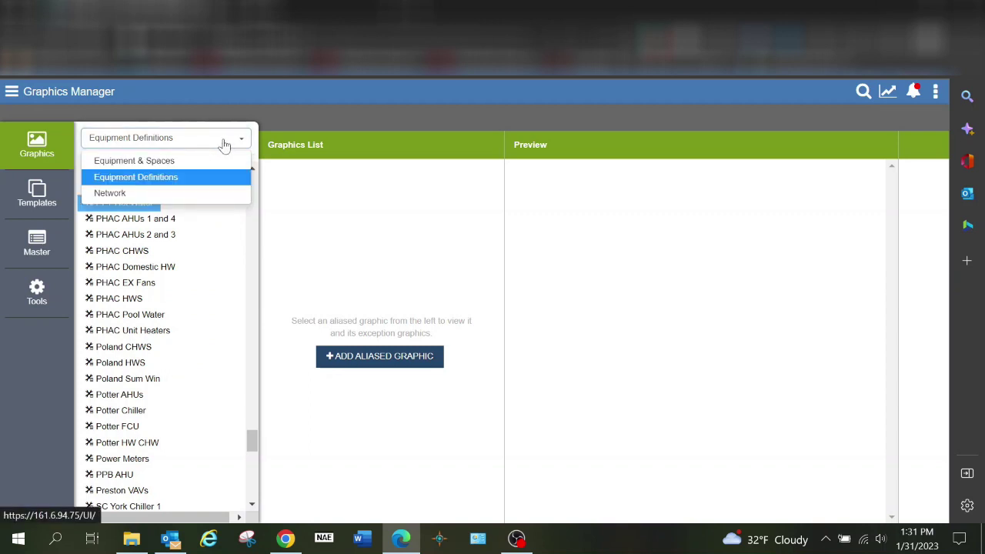
left_click(174, 161)
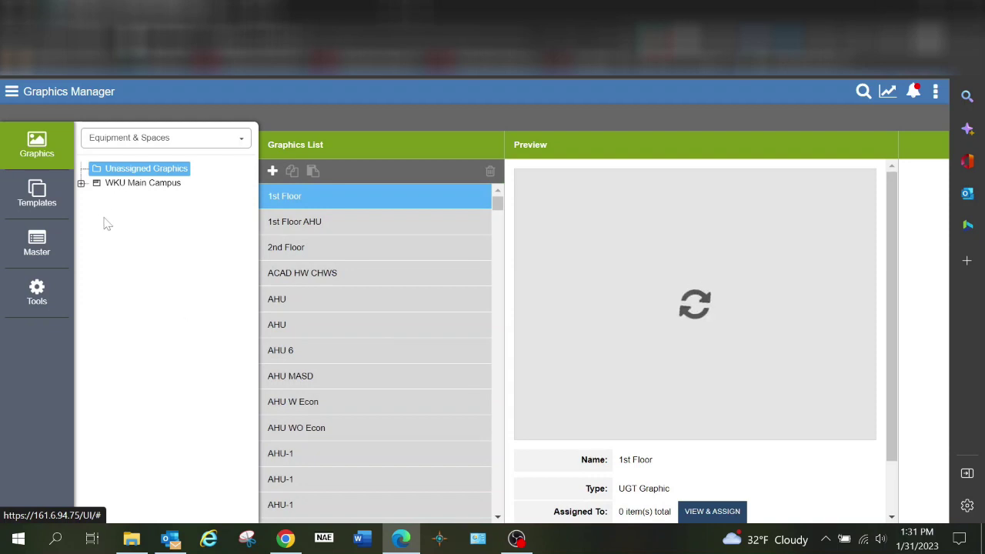
left_click(82, 185)
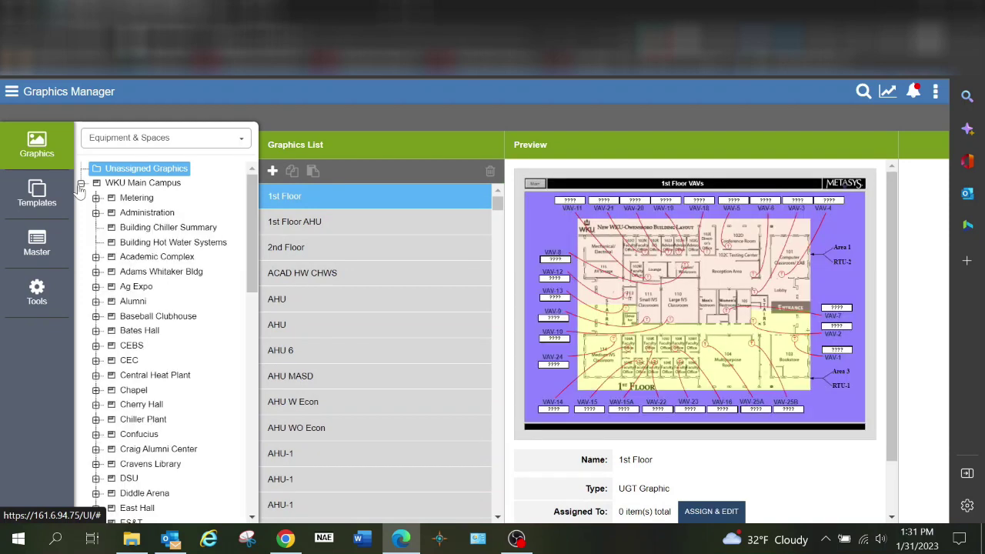
scroll(163, 172, "down", 2)
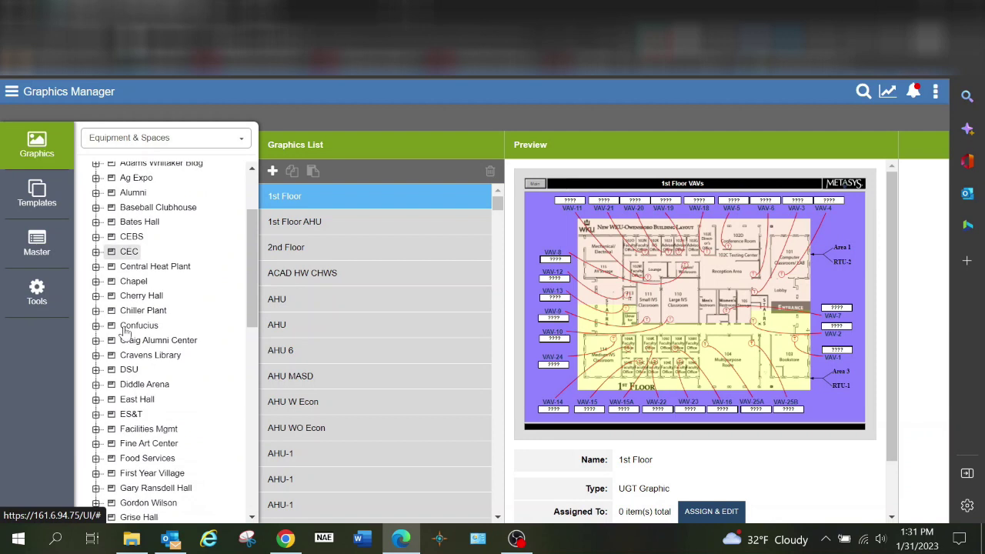
- Return the Graphics Manager tree to Equipment Definitions and select the PFT Hot Water definition
left_click(170, 144)
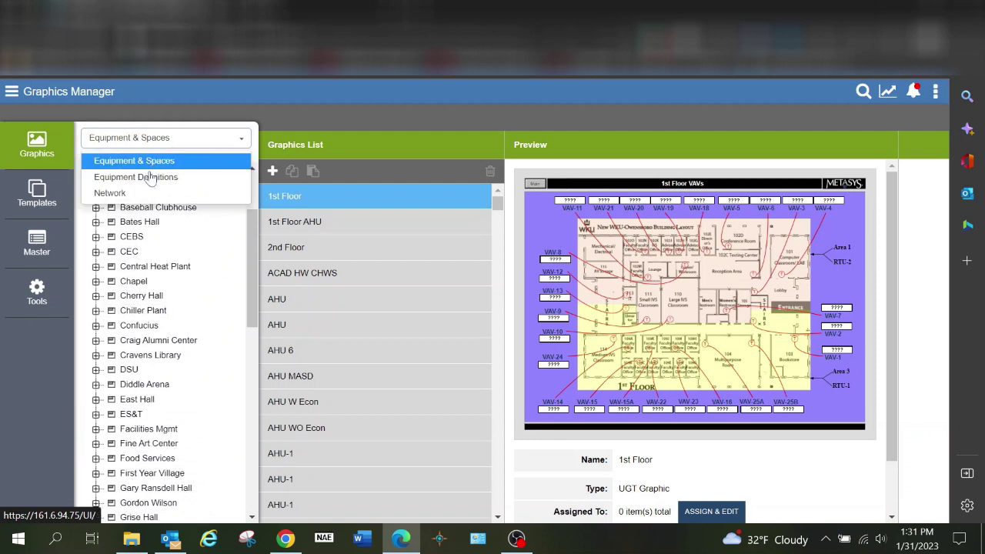
left_click(151, 178)
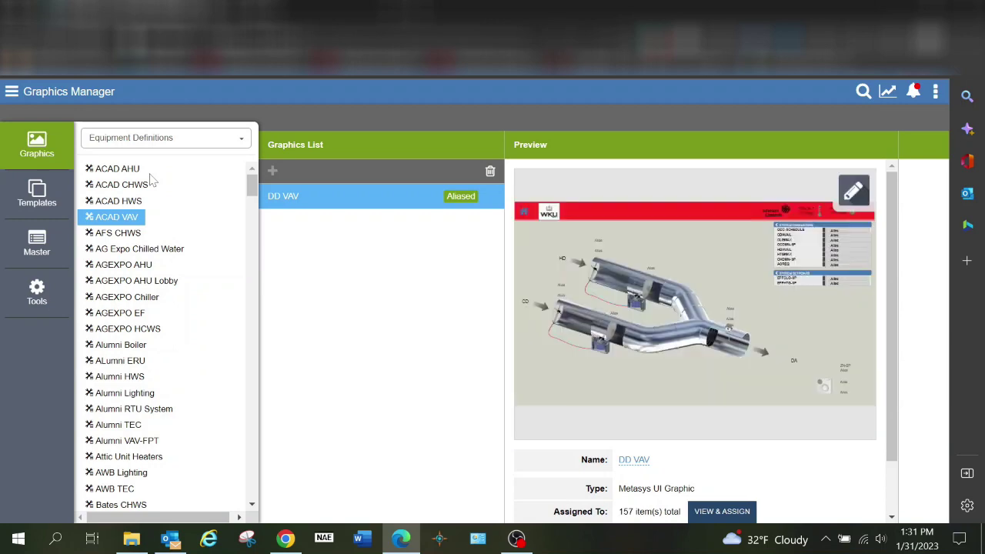
scroll(146, 293, "down", 10)
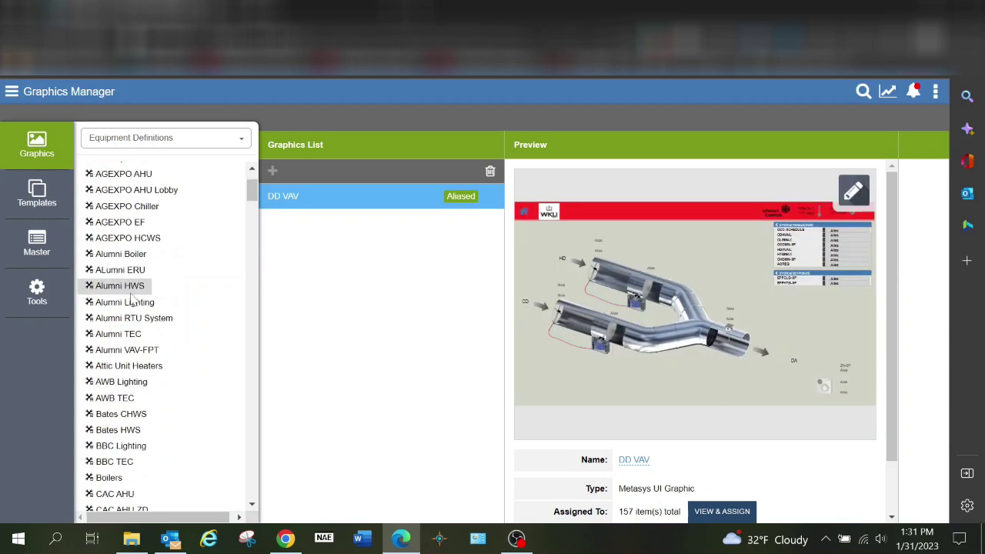
scroll(142, 319, "down", 10)
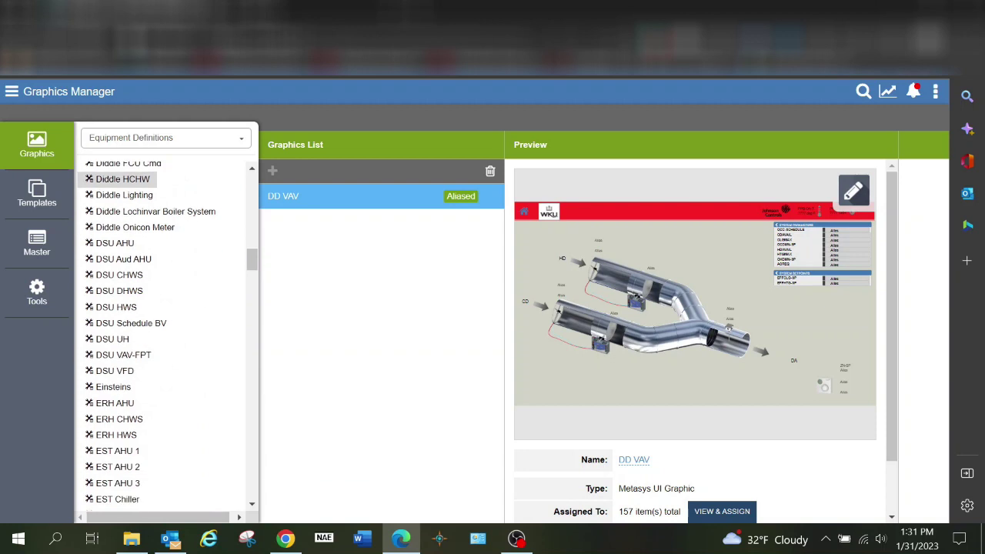
scroll(142, 329, "down", 10)
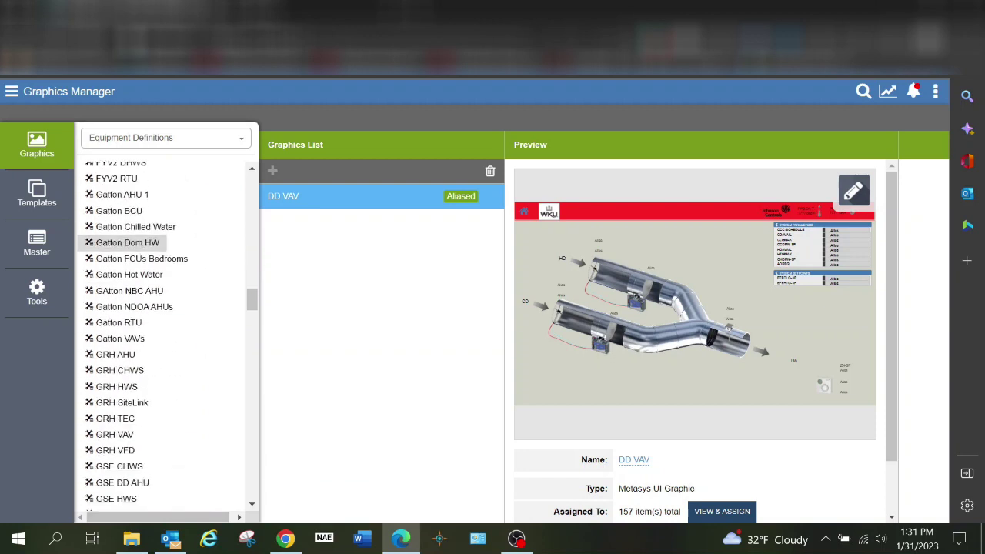
scroll(116, 318, "down", 3)
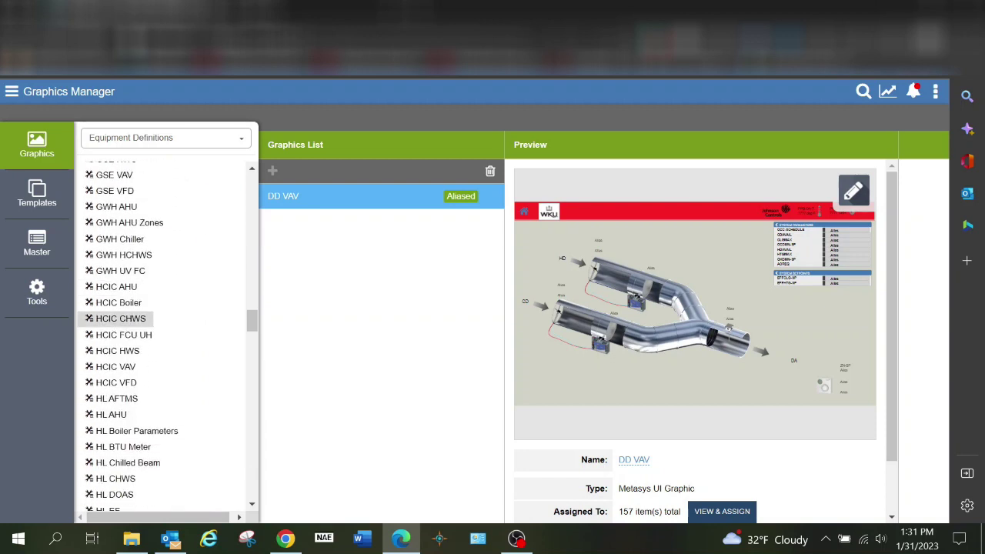
scroll(142, 331, "down", 12)
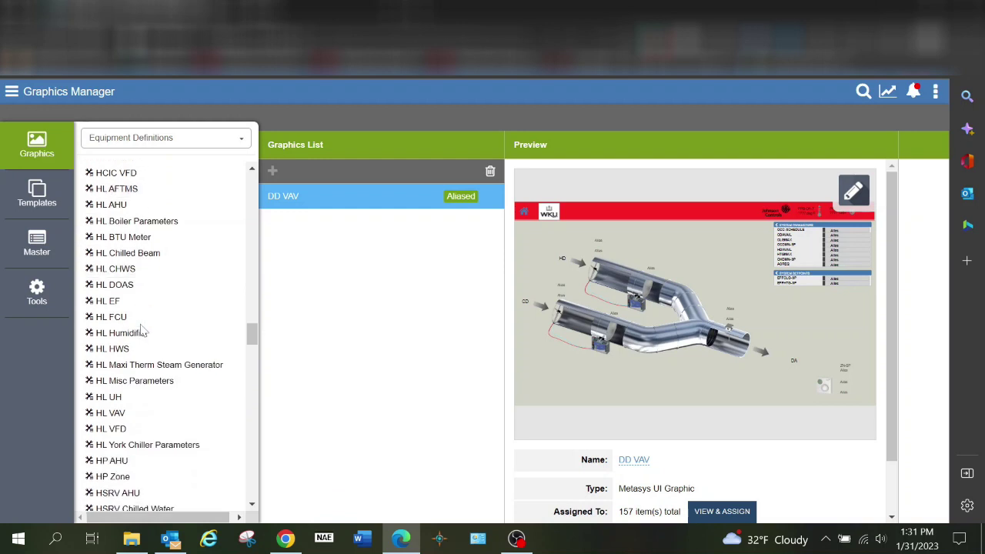
scroll(142, 331, "down", 20)
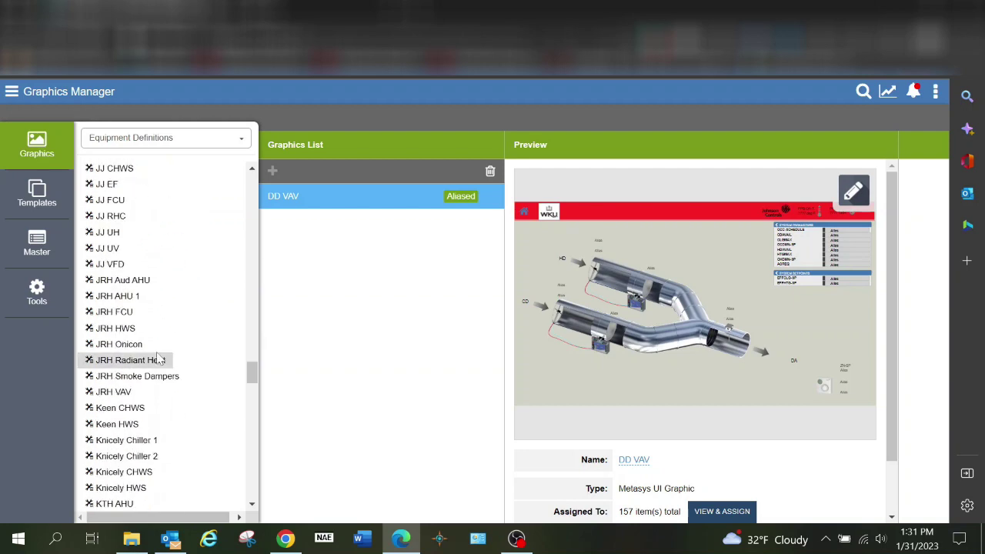
scroll(167, 387, "down", 10)
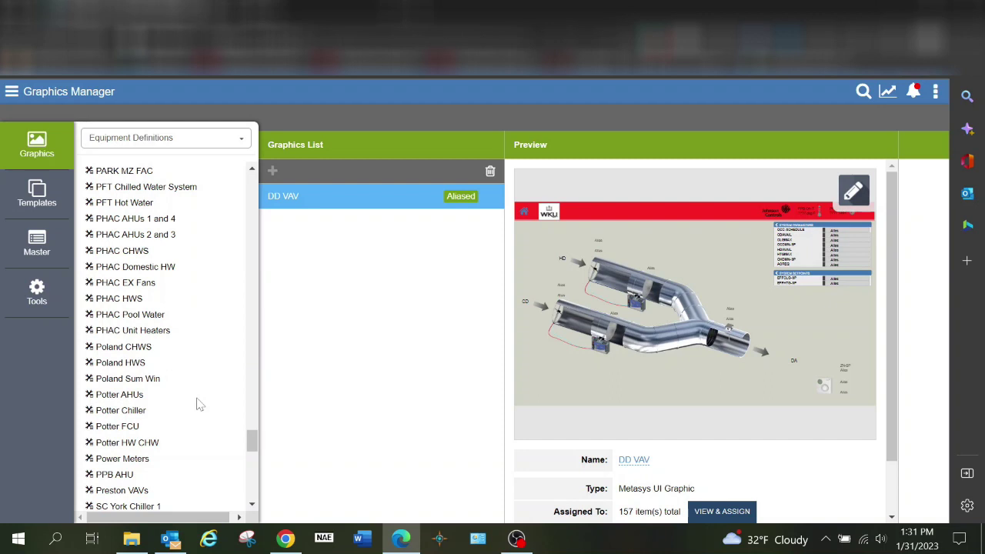
scroll(199, 404, "down", 6)
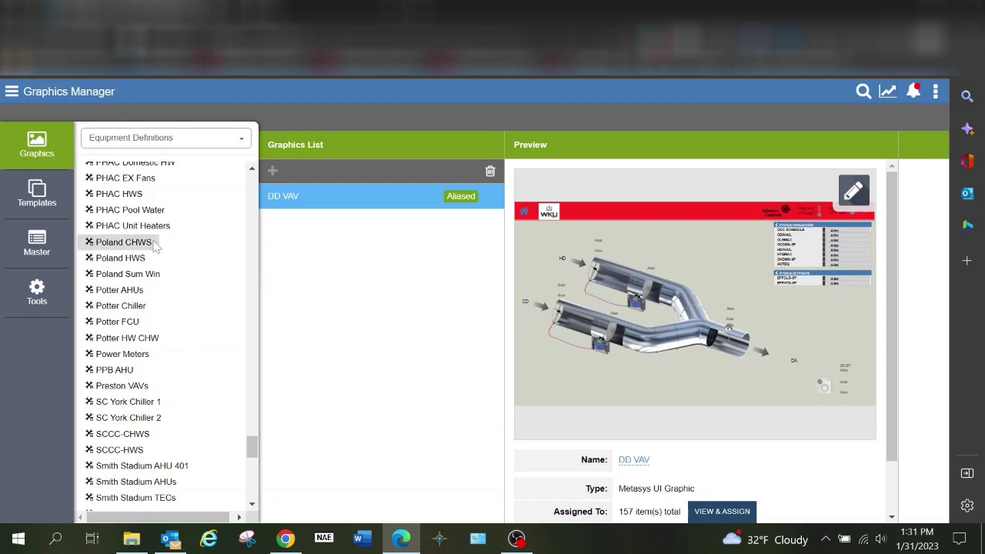
scroll(192, 223, "up", 1)
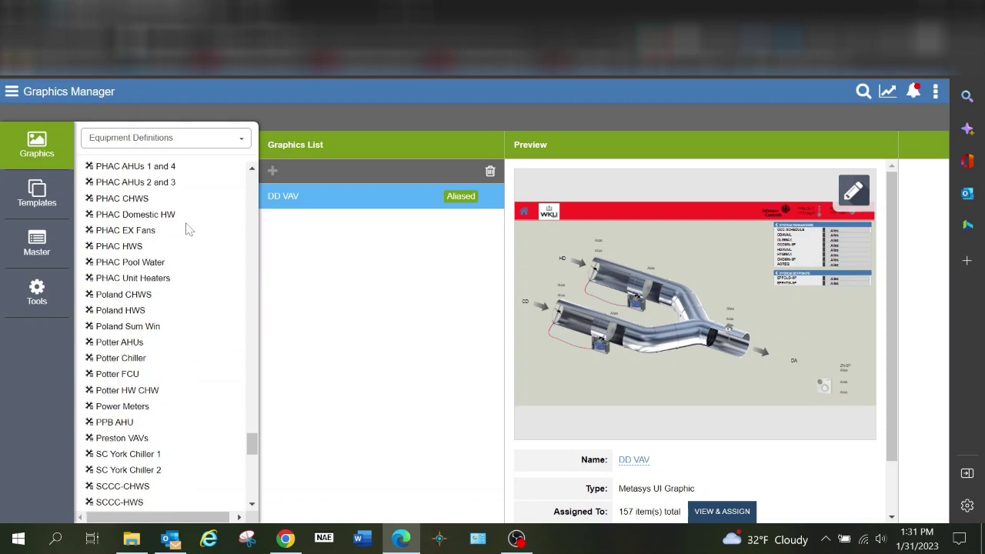
scroll(183, 228, "up", 1)
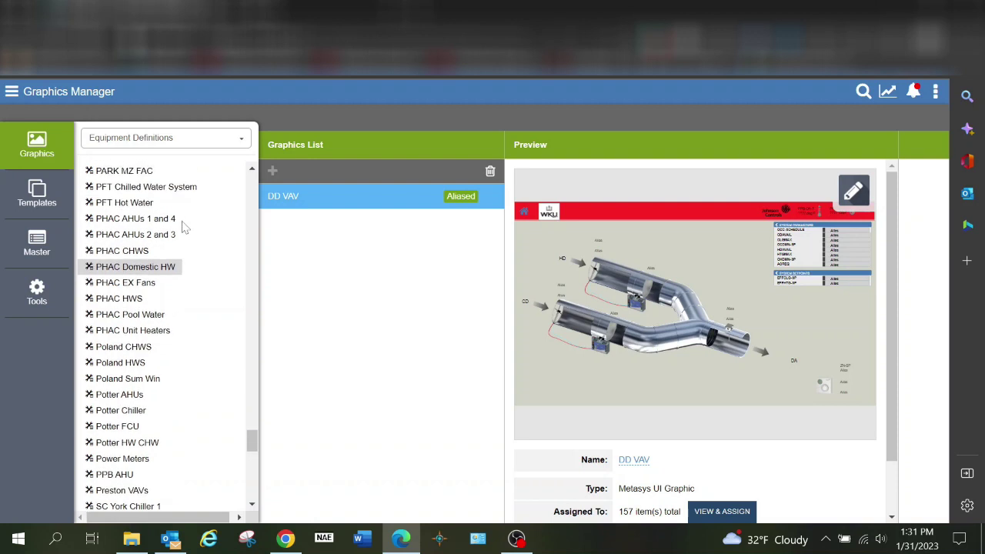
left_click(131, 204)
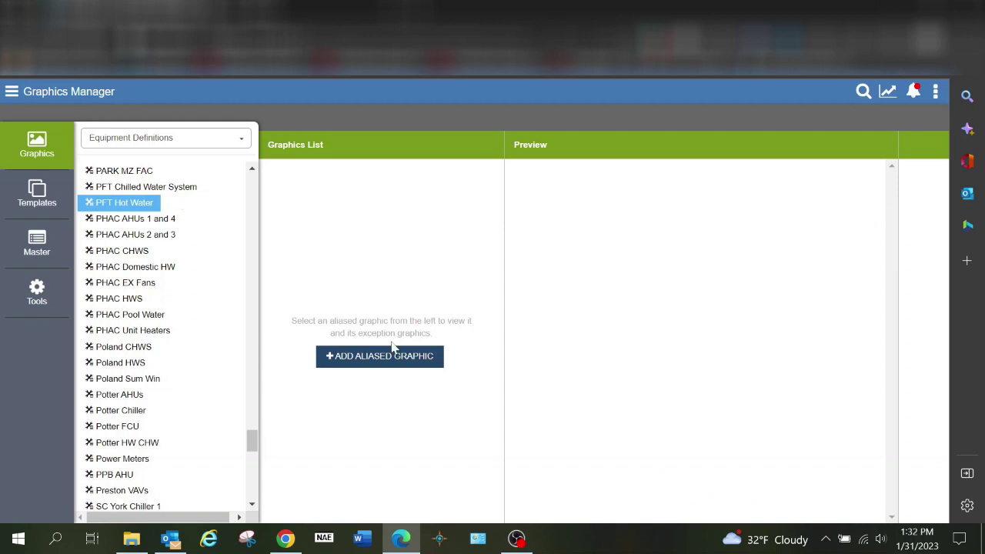
- Start a new aliased graphic named PFT Hot Water with the authorization category HRL Hot Water Systems
left_click(372, 362)
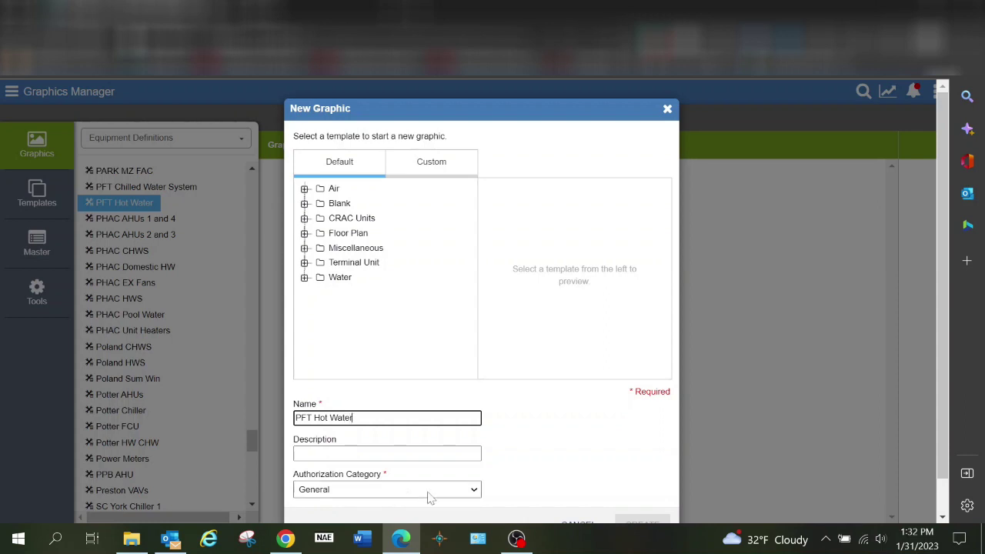
left_click(474, 493)
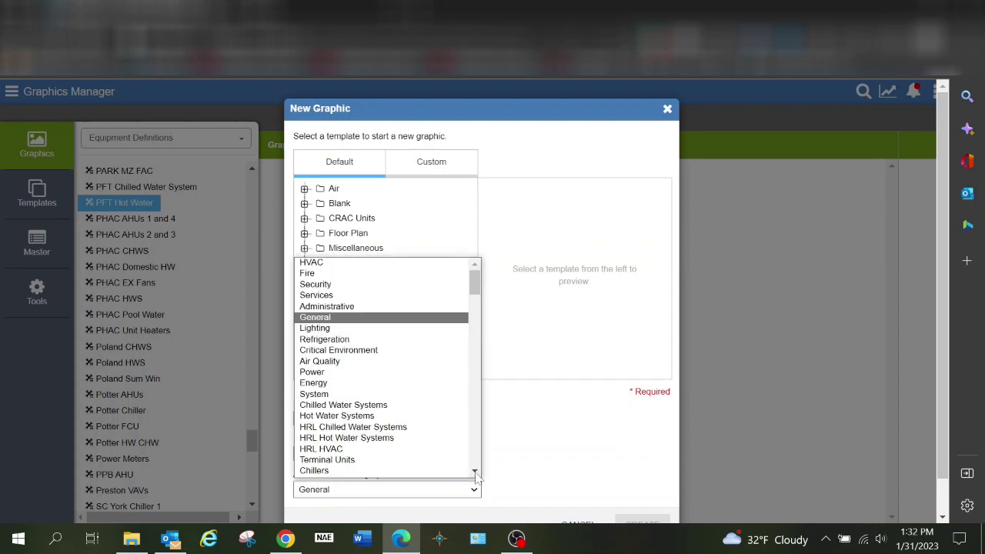
left_click(403, 438)
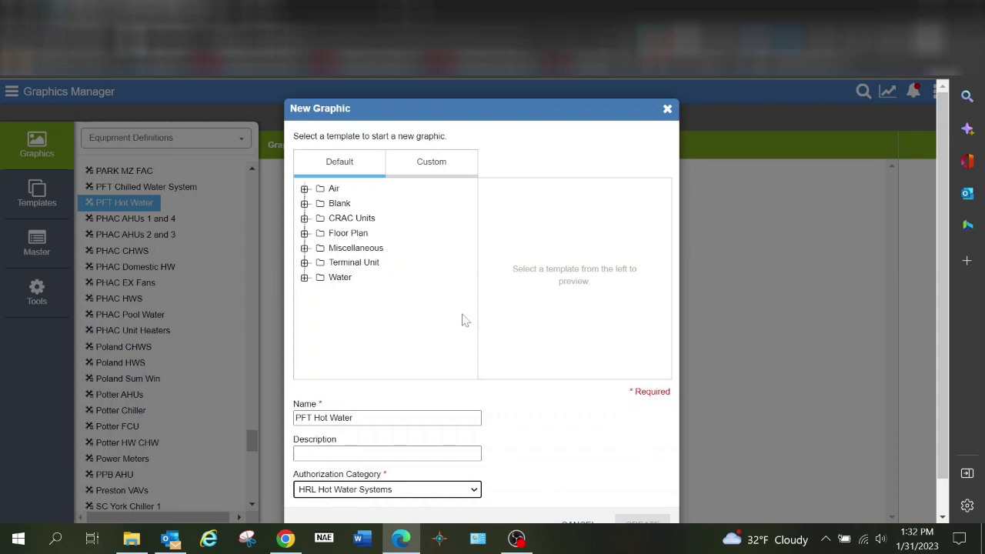
- Browse the default Air, Blank and Miscellaneous templates, previewing Multi Zone Mixed Air Dual Duct and Packaged Roof Top Unit
left_click(304, 189)
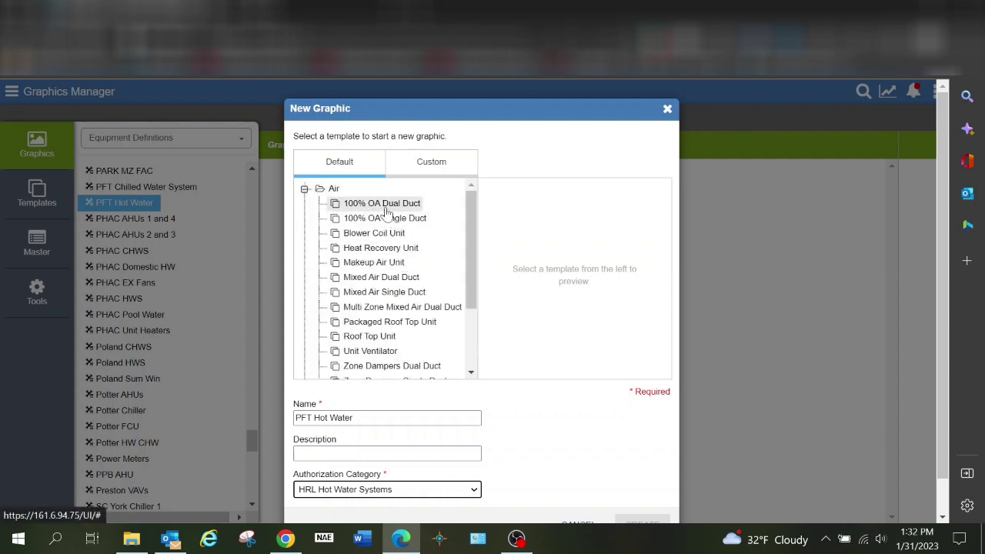
scroll(396, 262, "down", 3)
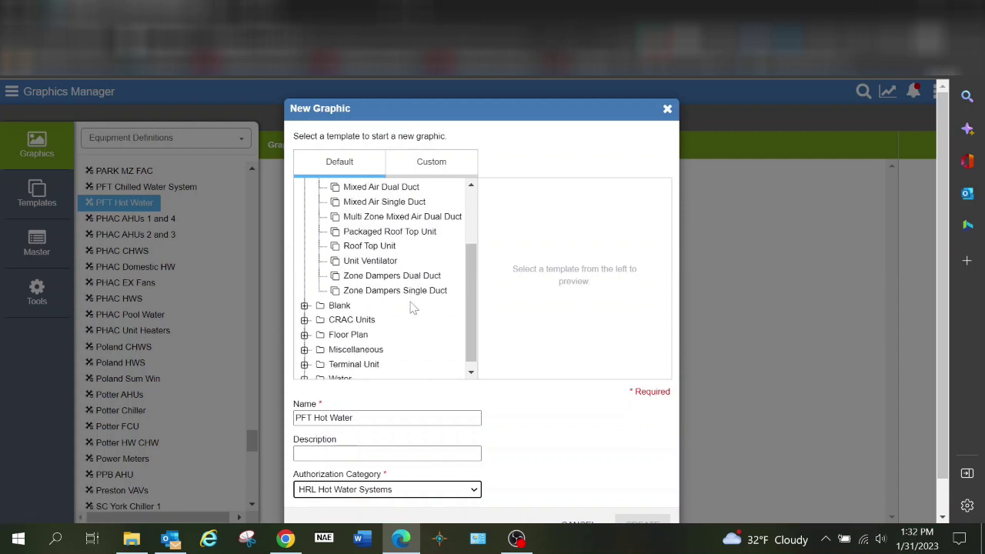
scroll(408, 258, "up", 3)
scroll(410, 260, "down", 4)
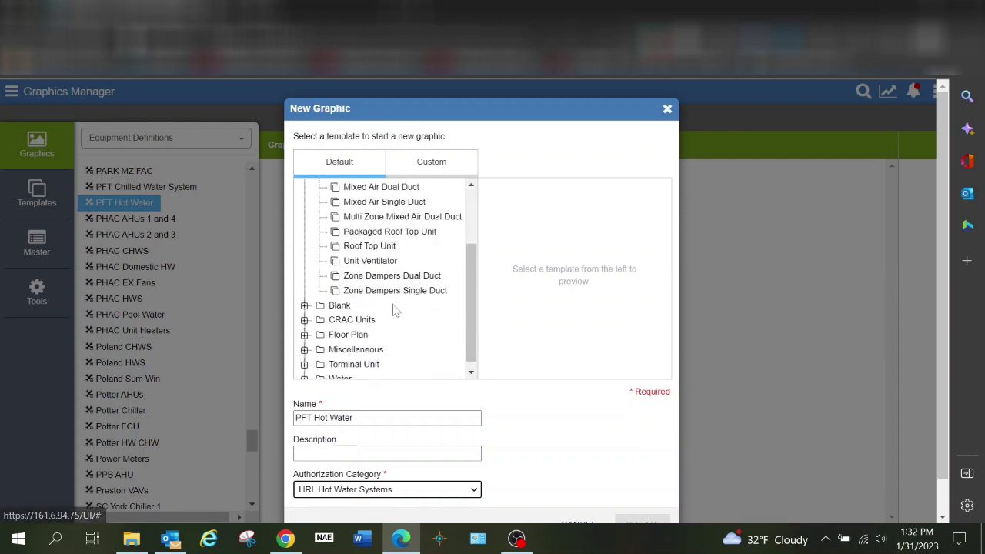
left_click(304, 306)
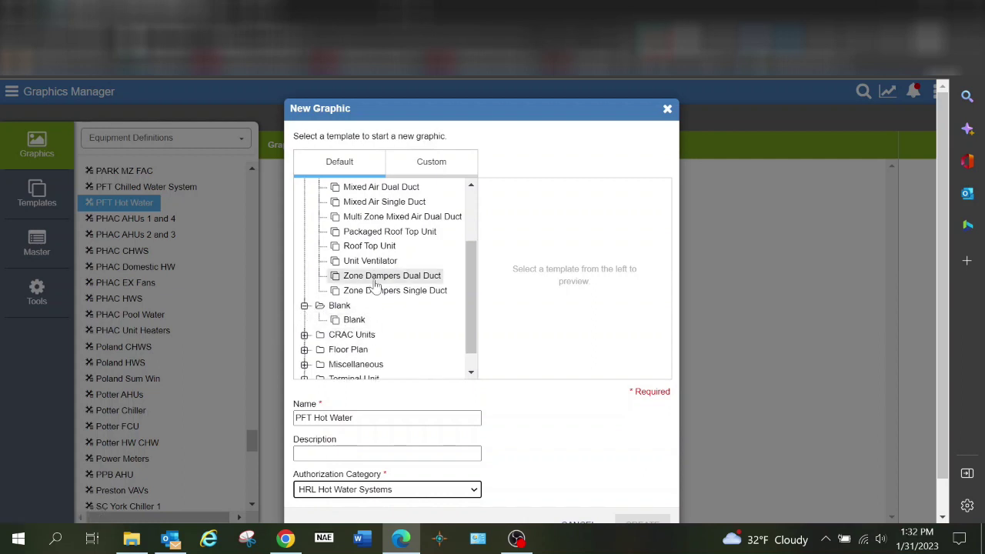
left_click(375, 224)
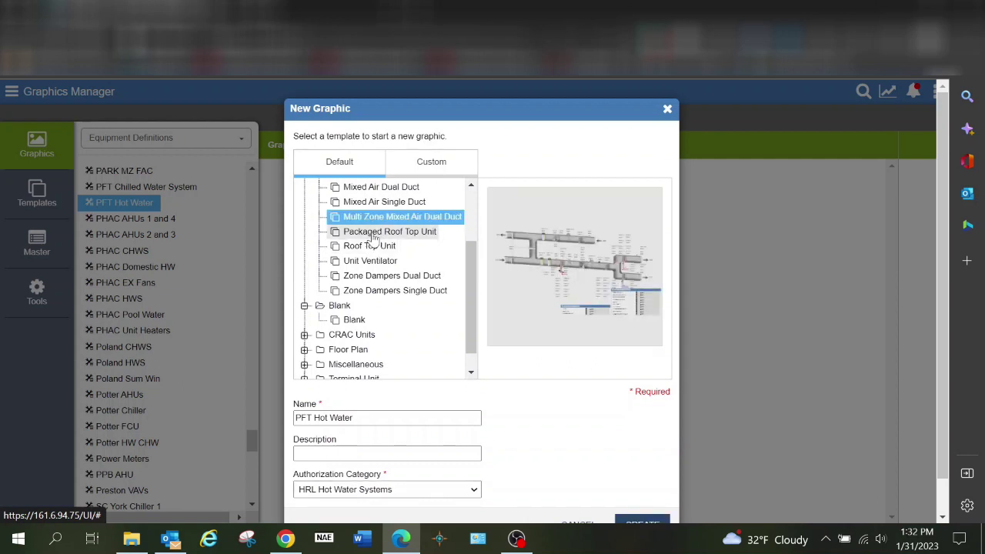
left_click(375, 233)
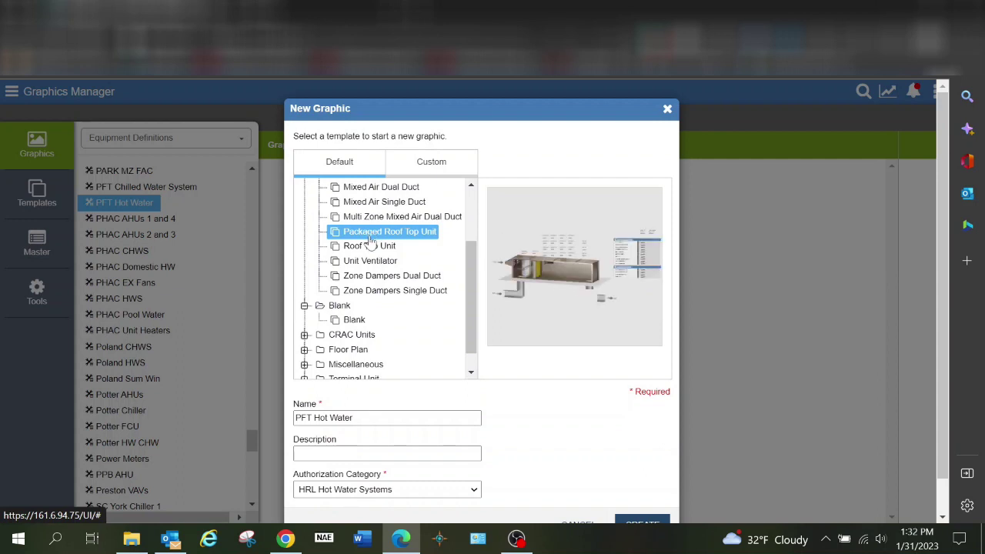
scroll(368, 266, "down", 1)
scroll(368, 265, "down", 1)
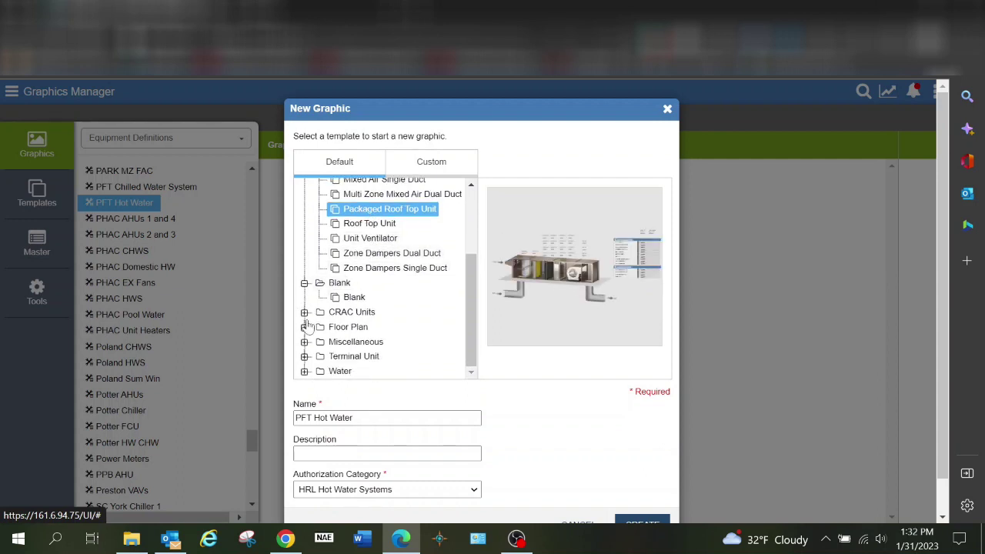
left_click(304, 343)
scroll(323, 346, "down", 2)
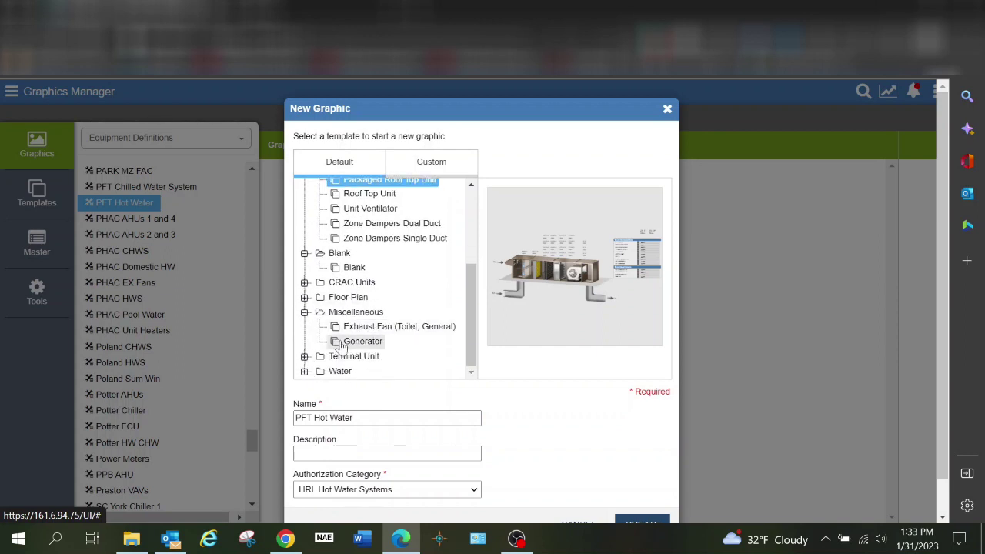
scroll(339, 346, "down", 1)
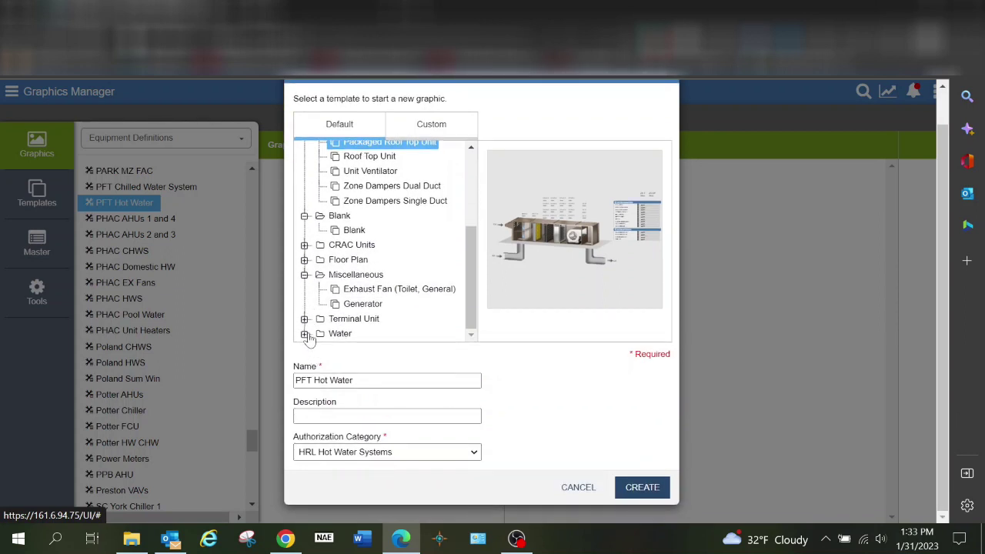
- Create the graphic from the Water template for a shell-type Hot Water Heat Exchanger and save it
left_click(304, 334)
scroll(324, 285, "down", 2)
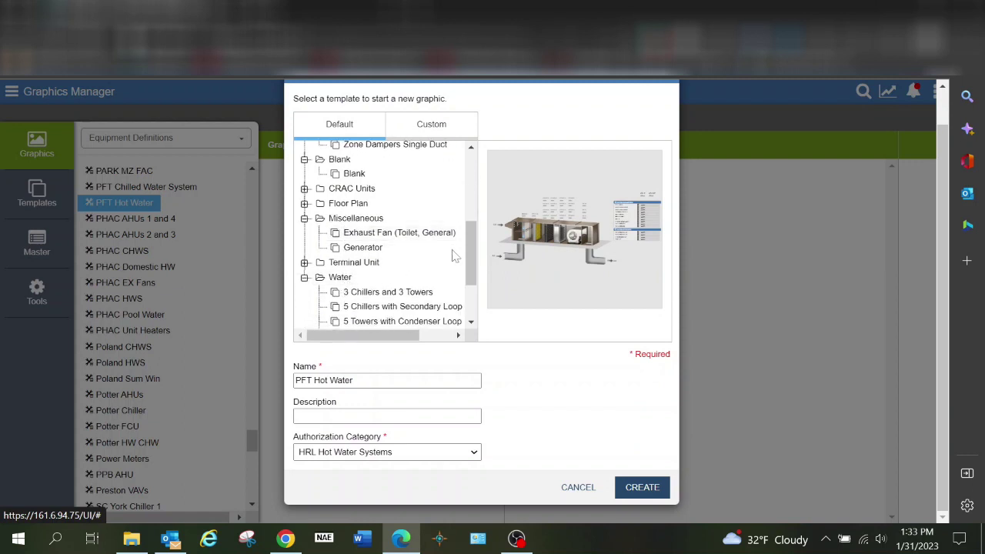
scroll(444, 258, "down", 3)
left_click(417, 212)
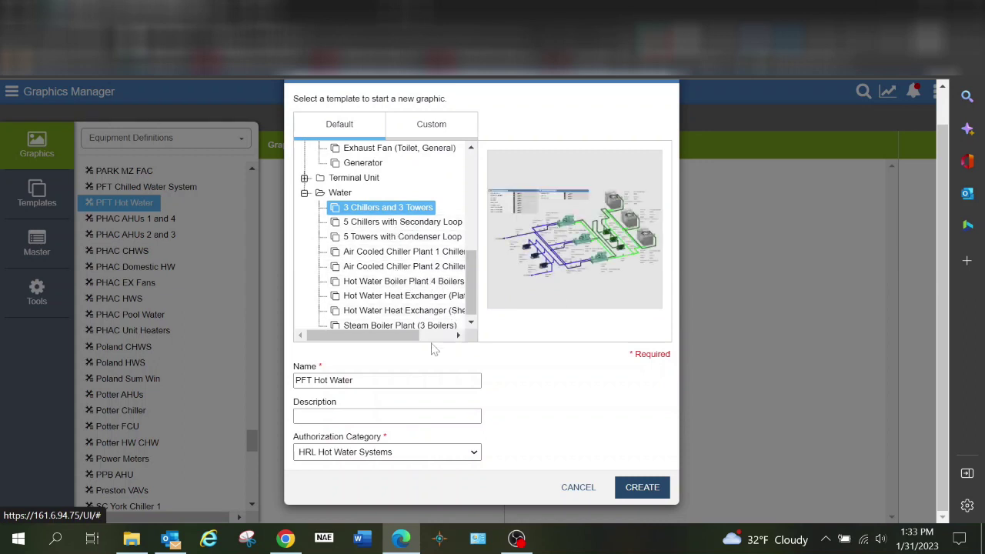
left_click_drag(399, 343, 414, 343)
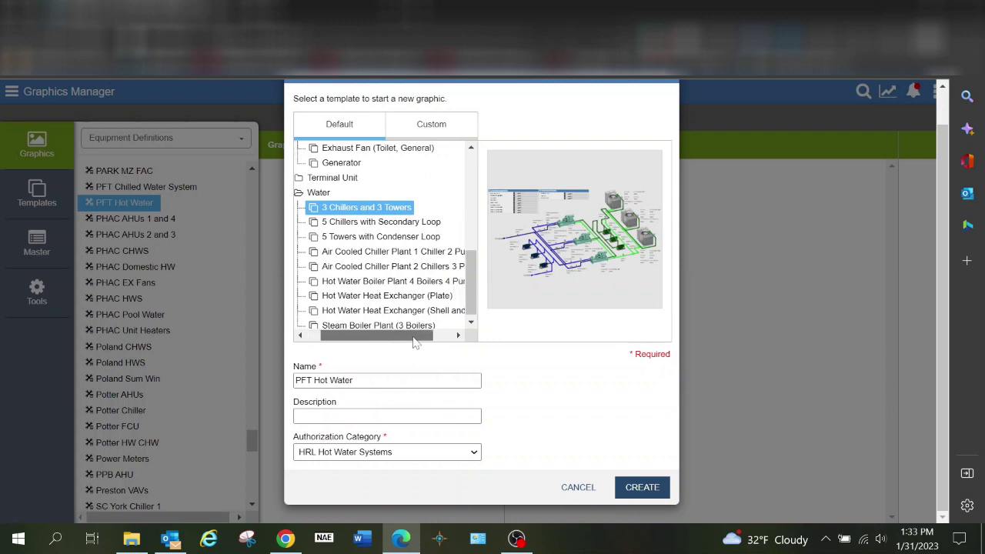
left_click(400, 311)
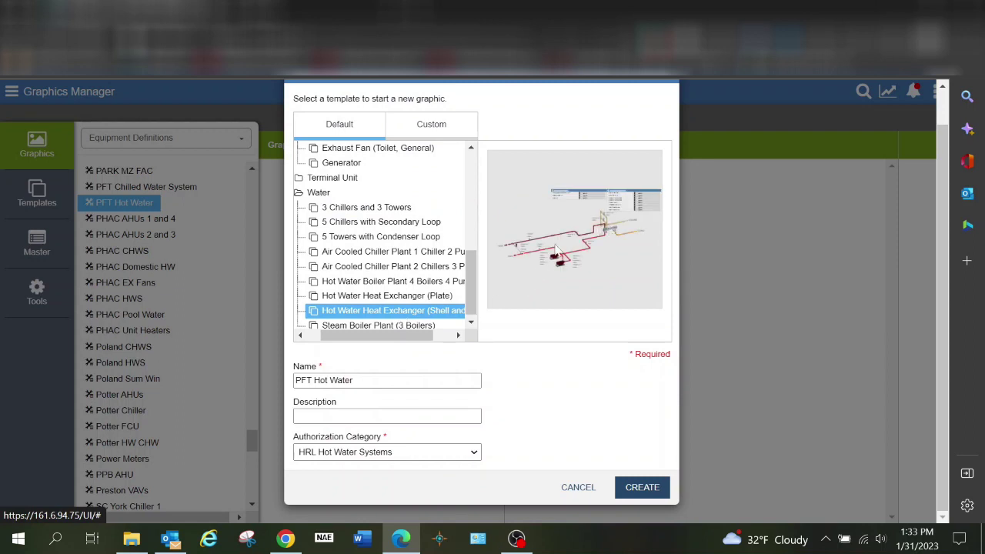
left_click(391, 299)
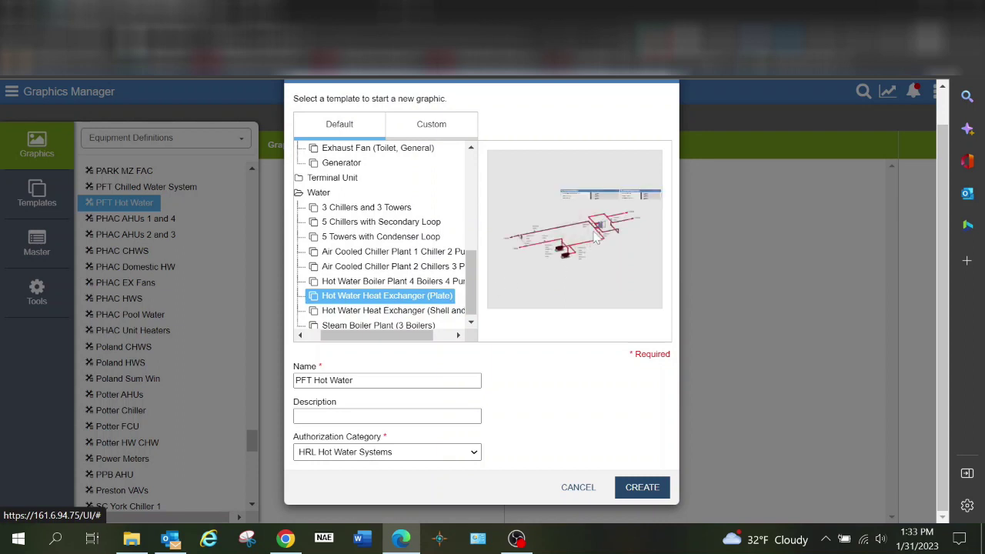
left_click(389, 310)
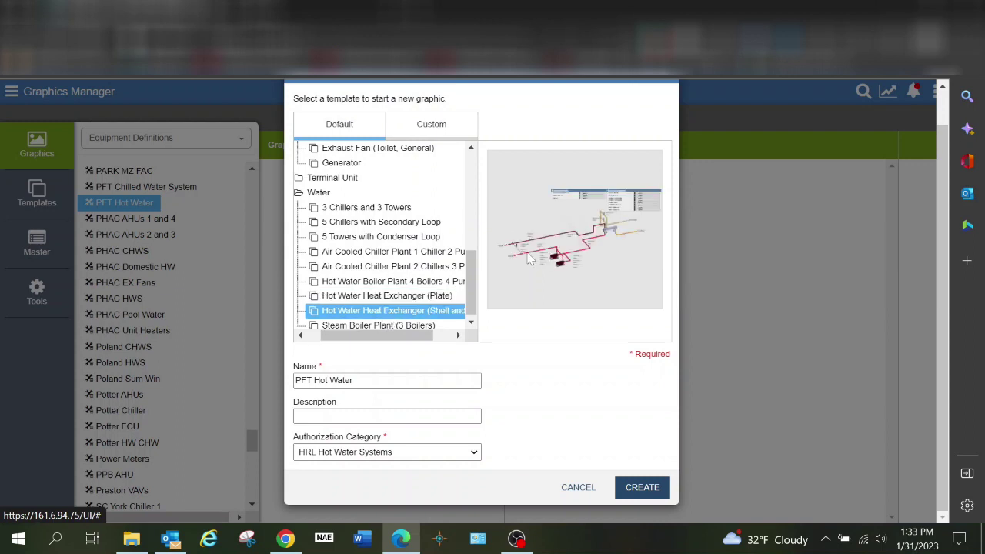
left_click(642, 490)
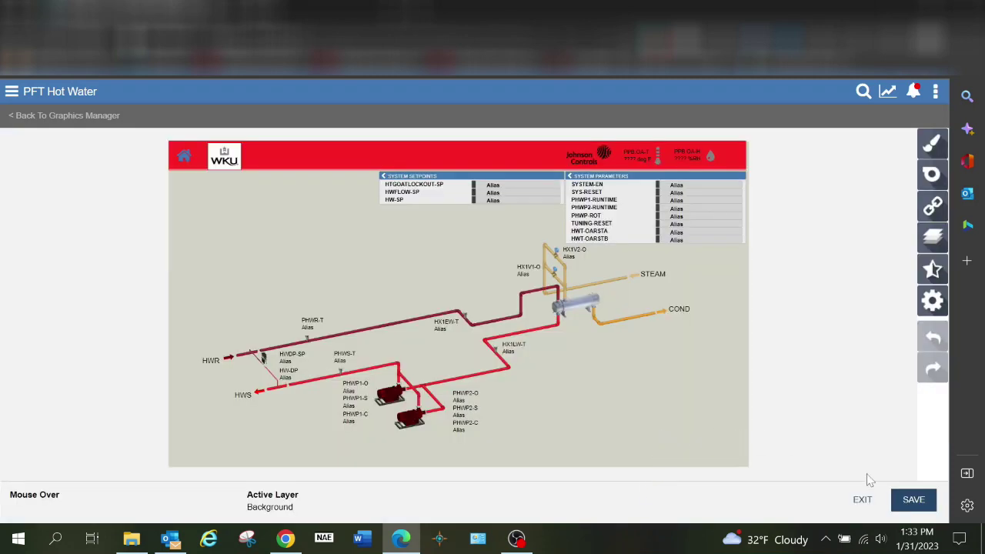
left_click(913, 501)
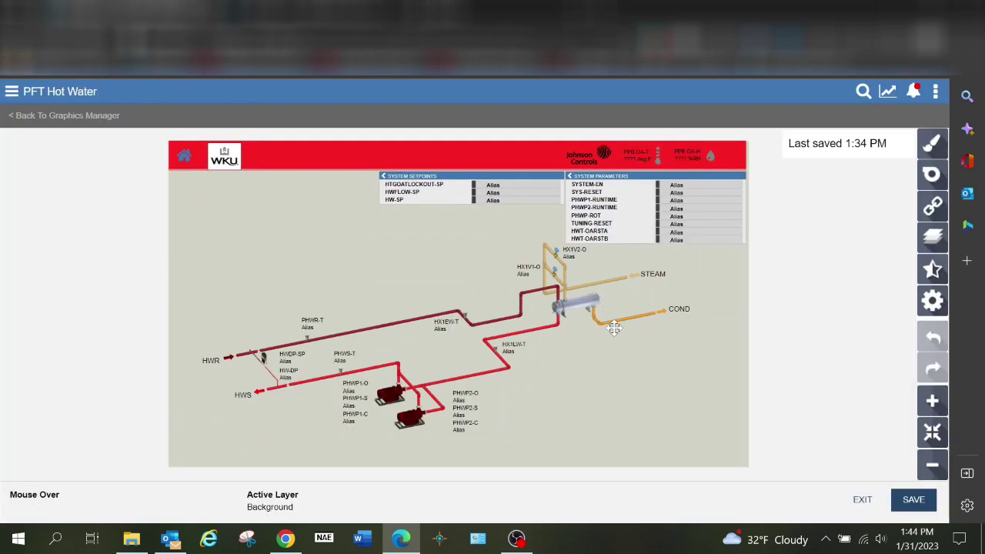
- Inspect the heat exchanger and its sensors up close, and compare them with the graphic on PFT's live Equipment page
scroll(580, 320, "up", 5)
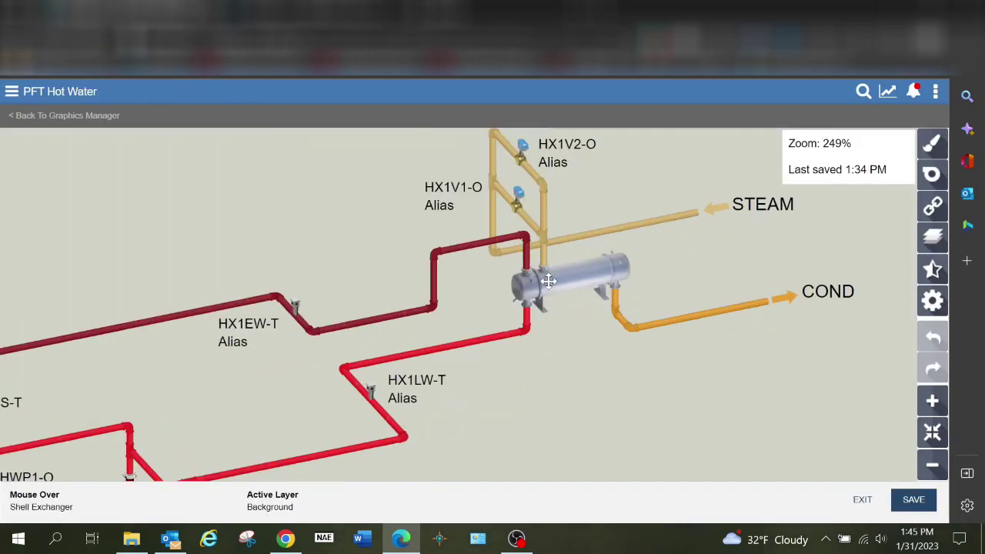
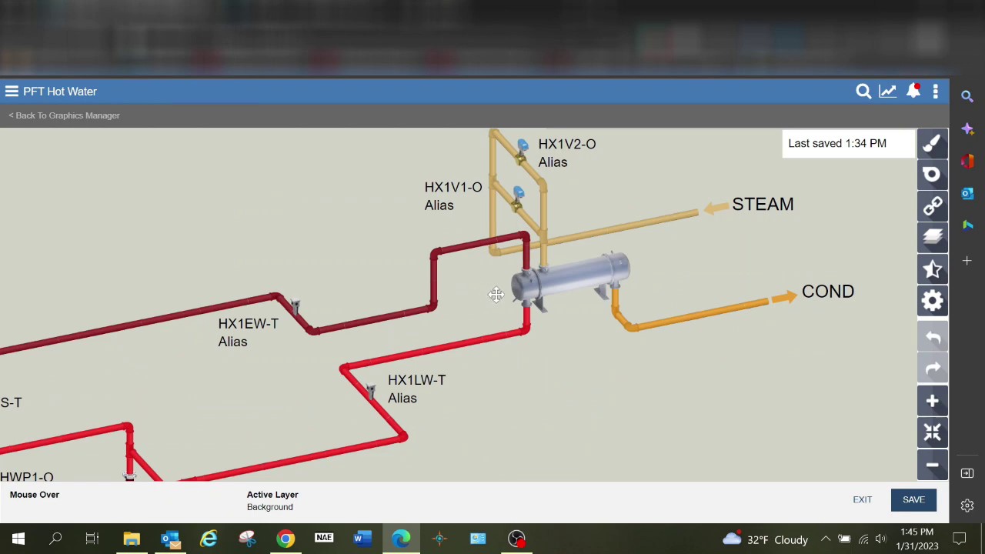
scroll(495, 293, "down", 5)
scroll(473, 336, "up", 5)
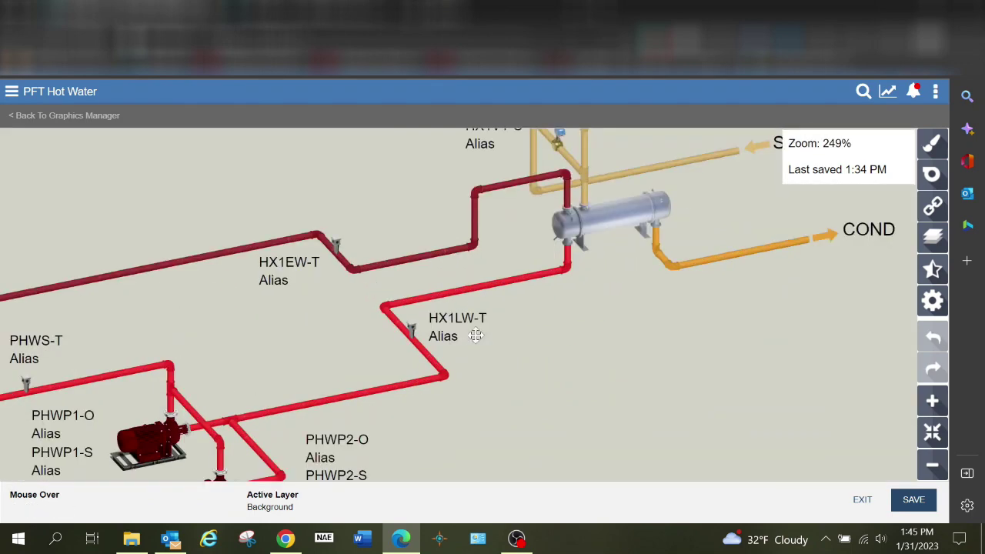
left_click(304, 12)
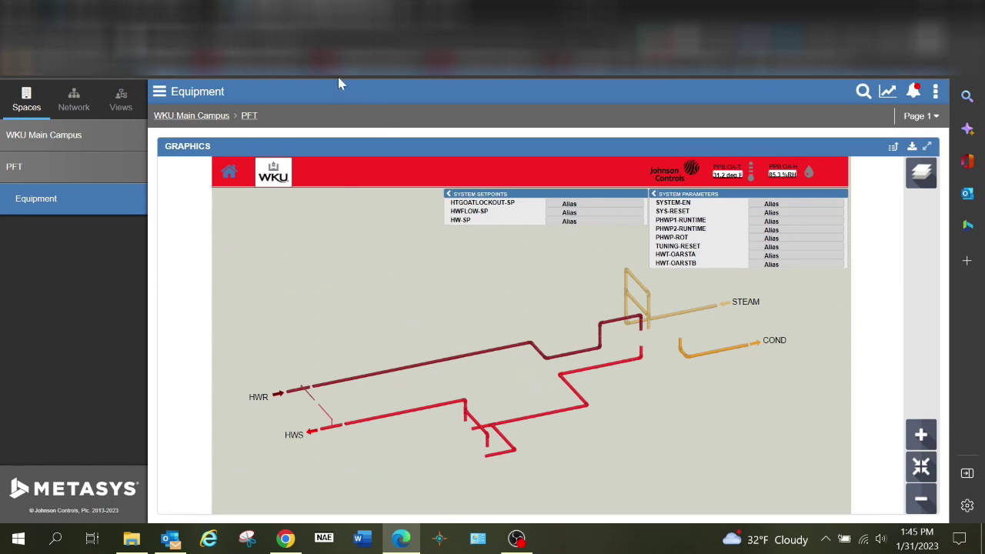
left_click(146, 13)
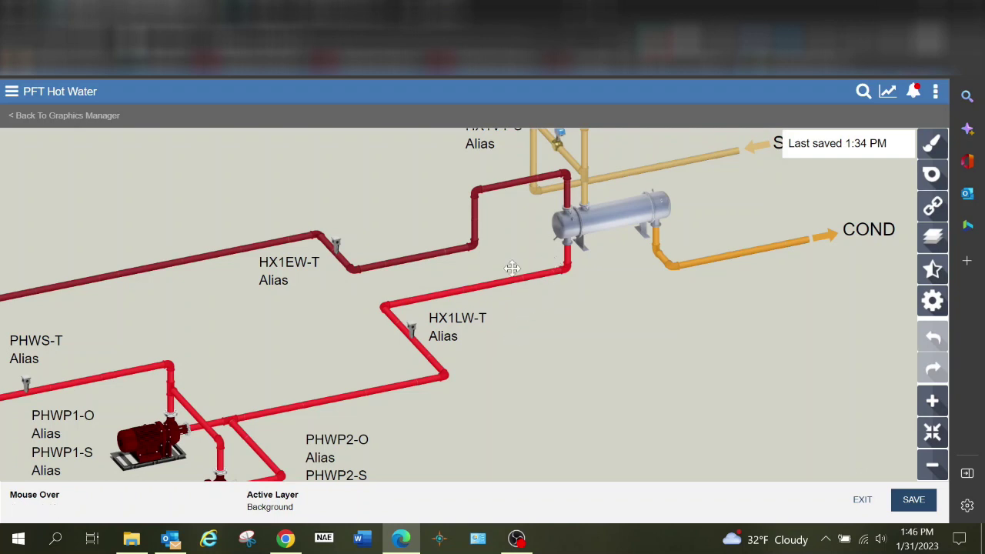
- Ungroup the piping diagram so its individual symbols can be selected
left_click(412, 329)
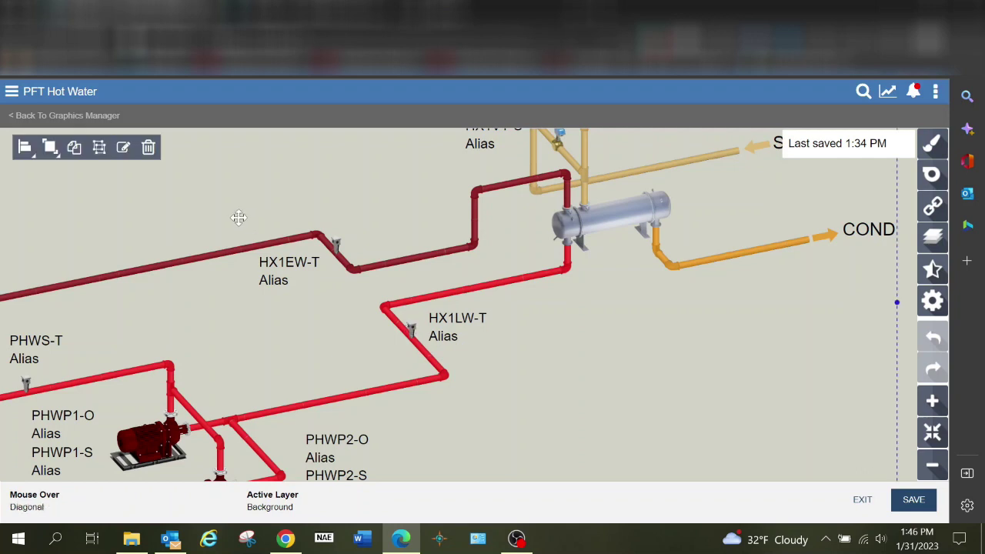
scroll(350, 239, "down", 3)
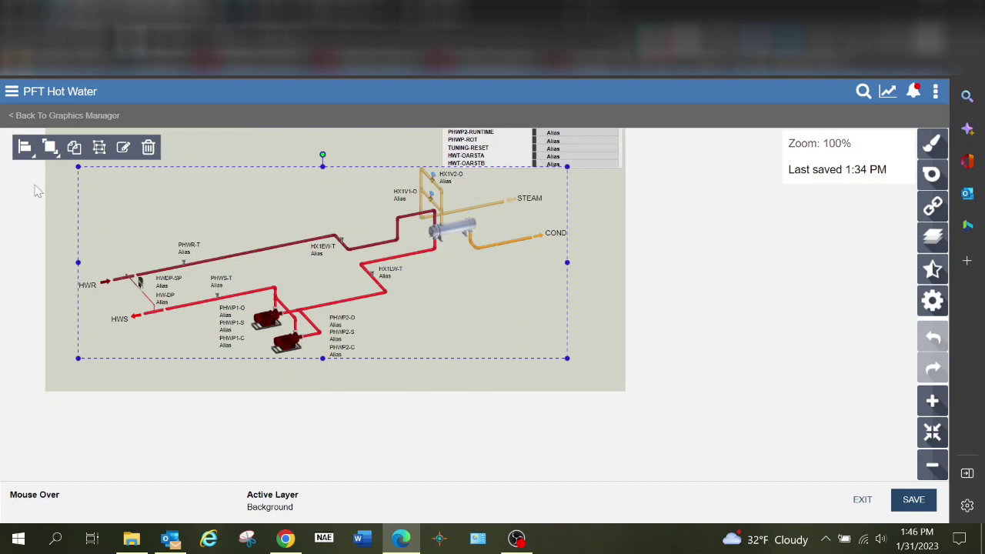
left_click(100, 148)
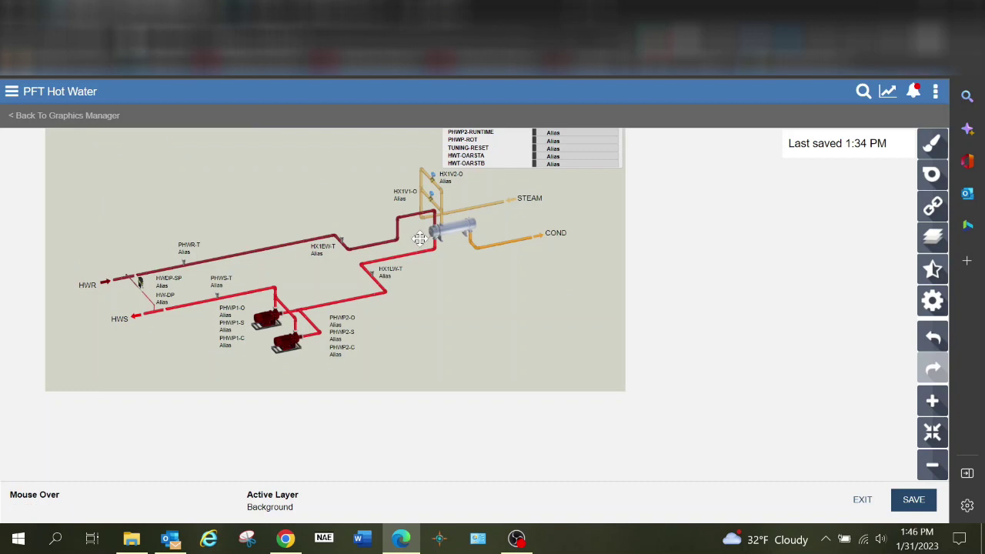
- Bind the primary value of the HX1LW-T well temperature sensor to the aliased point HXHWS-T
scroll(352, 286, "up", 3)
scroll(352, 286, "up", 5)
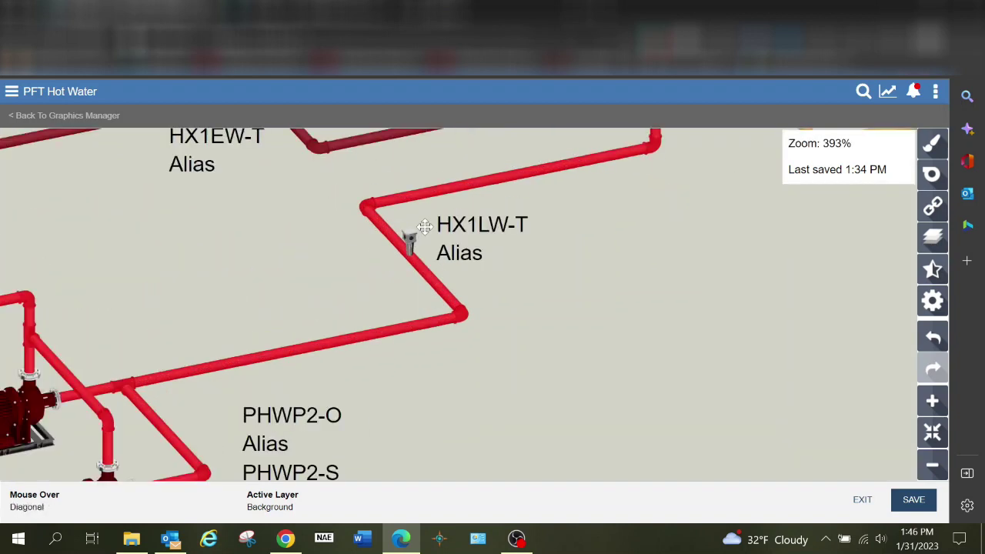
left_click(409, 235)
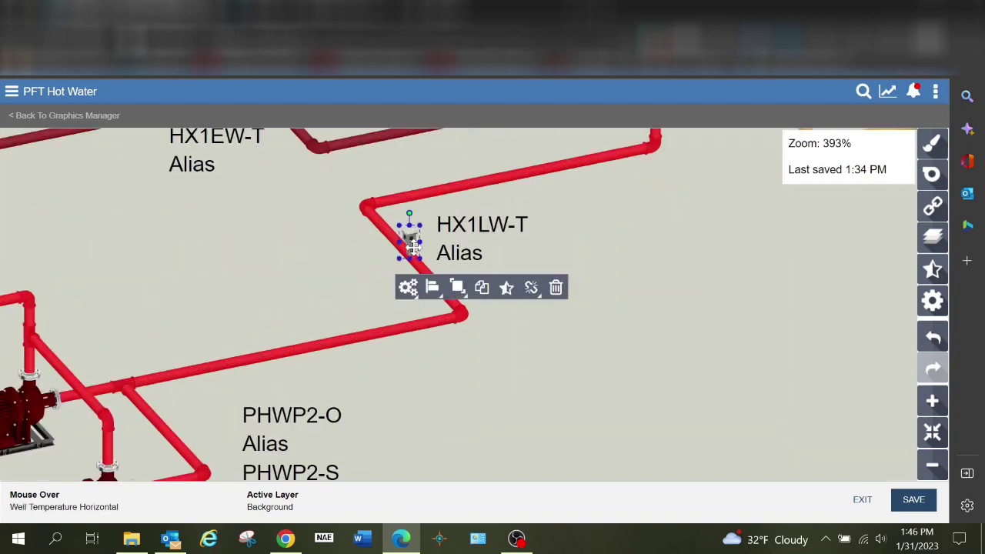
left_click(531, 288)
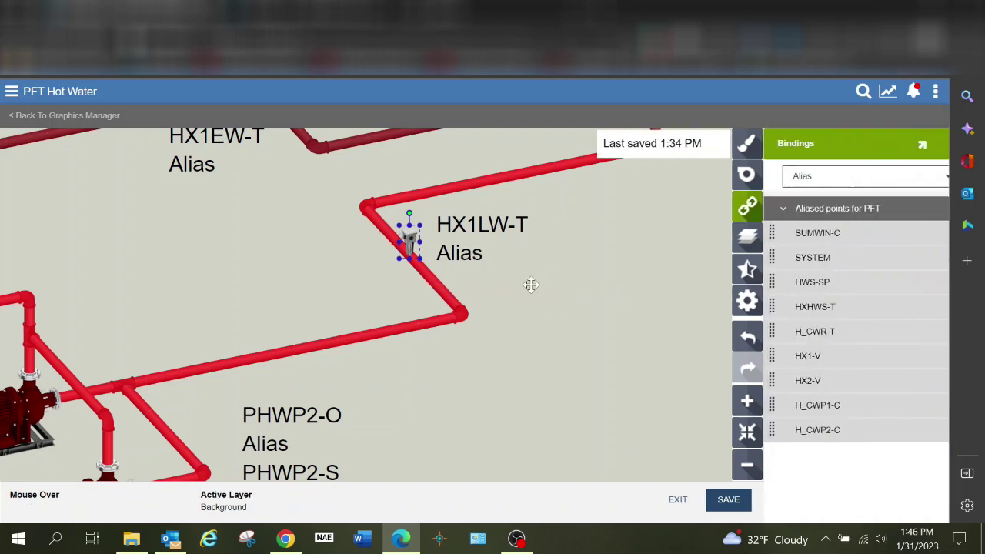
left_click(531, 290)
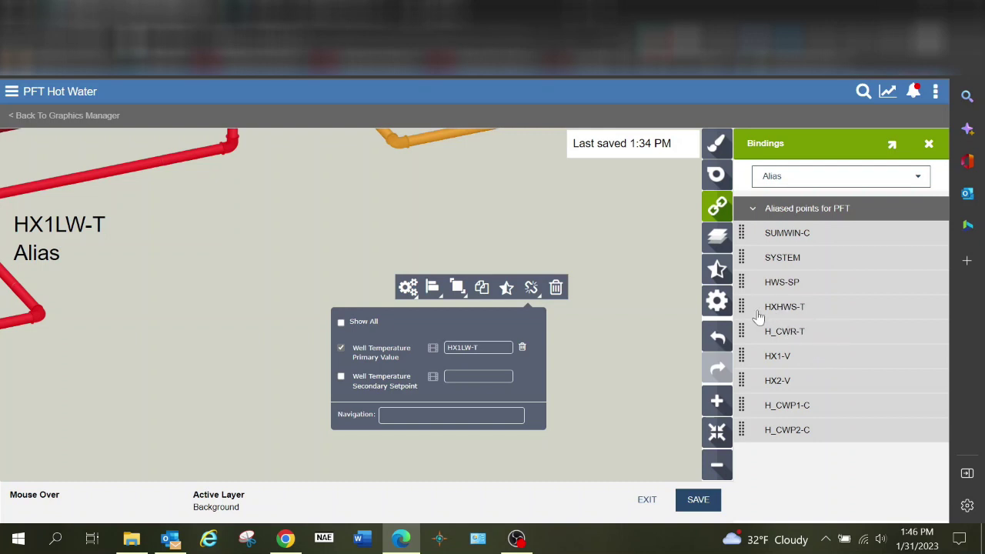
left_click_drag(793, 311, 485, 354)
scroll(431, 289, "down", 3)
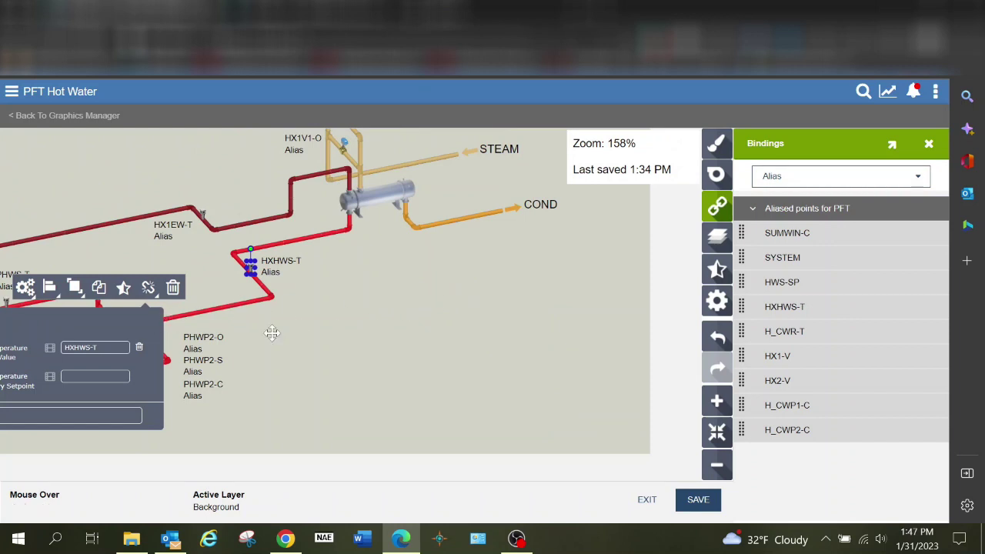
left_click(385, 338)
- Select the HXHWS-T well temperature sensor and save the PFT Hot Water graphic
scroll(200, 273, "up", 5)
scroll(308, 273, "up", 2)
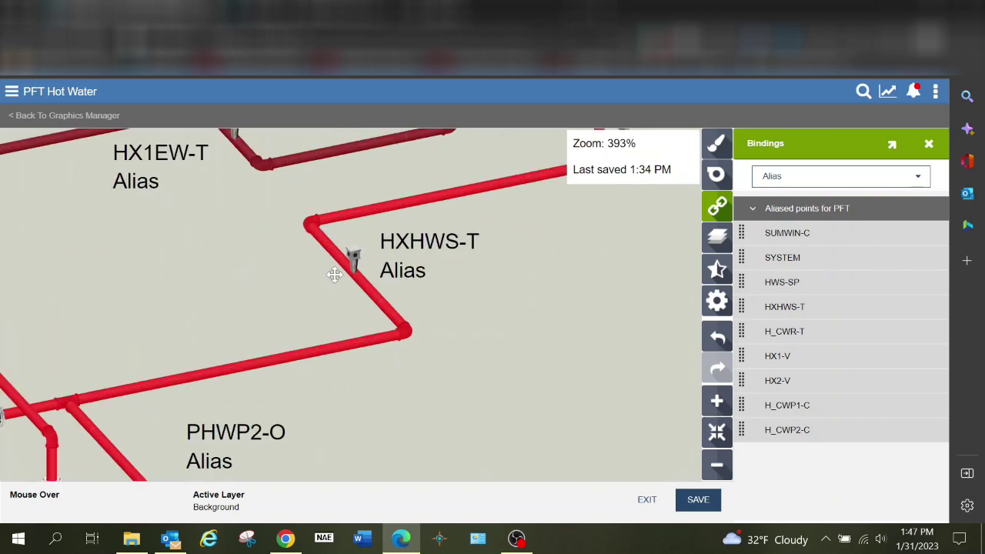
left_click(354, 260)
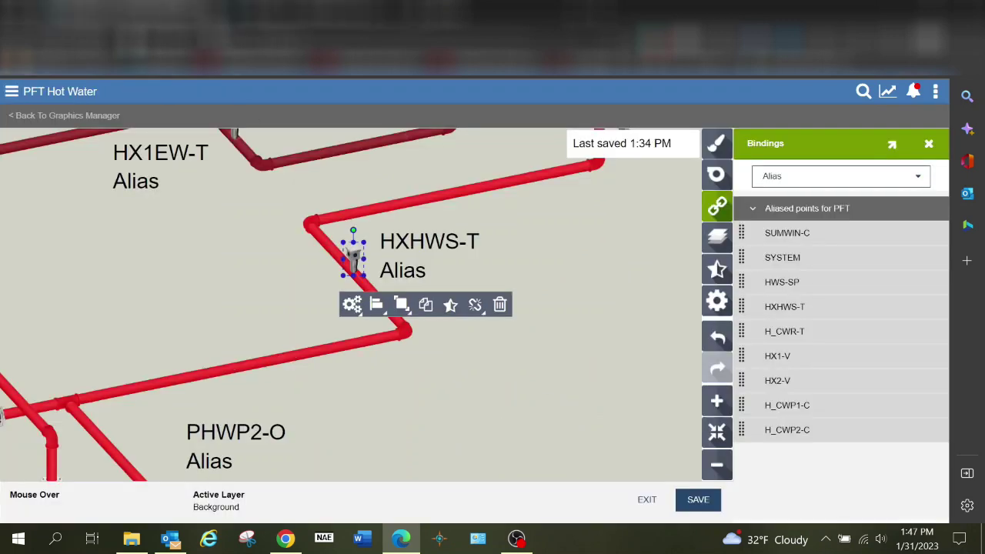
left_click(695, 508)
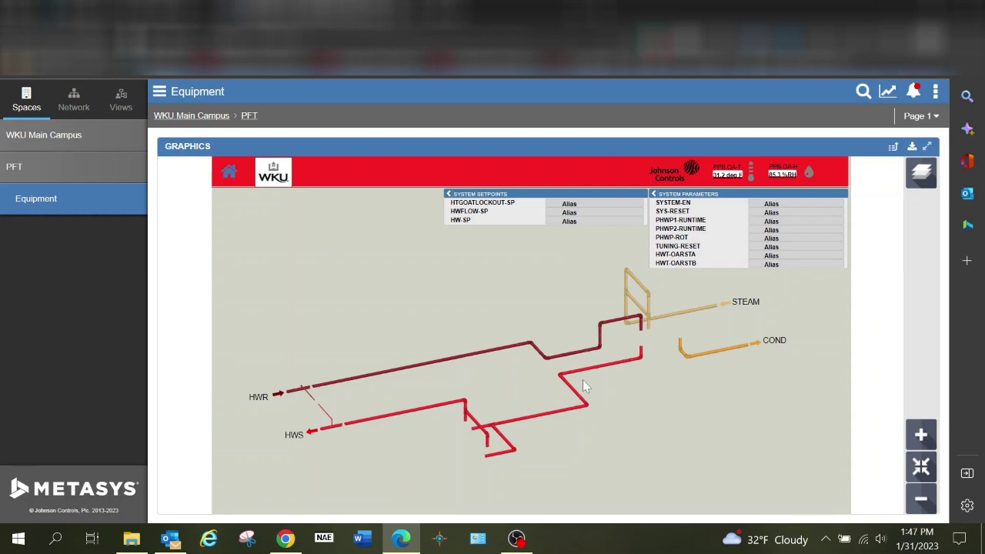
- Refresh PFT's live Equipment page and check the HXHWS-T sensor reading in its graphic
key("F5")
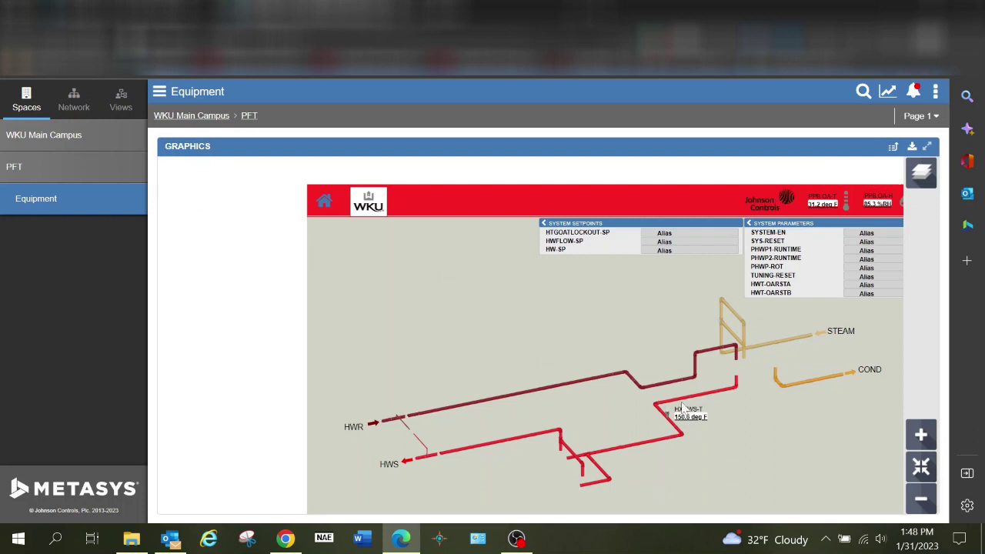
scroll(673, 401, "up", 4)
scroll(677, 416, "down", 1)
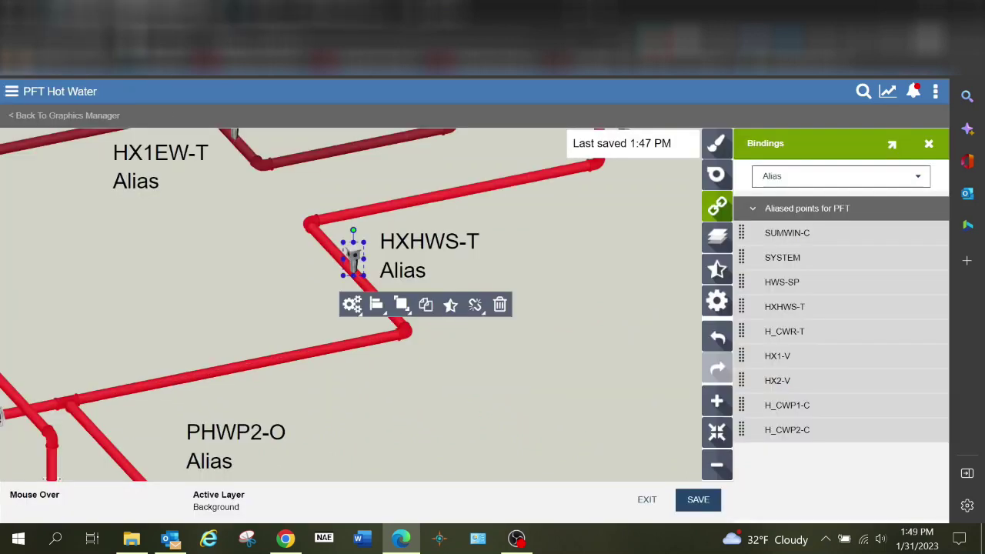
- Bind the primary value of the lower steam valve, HX1V1-O, to the aliased point HX1-V
left_click(447, 419)
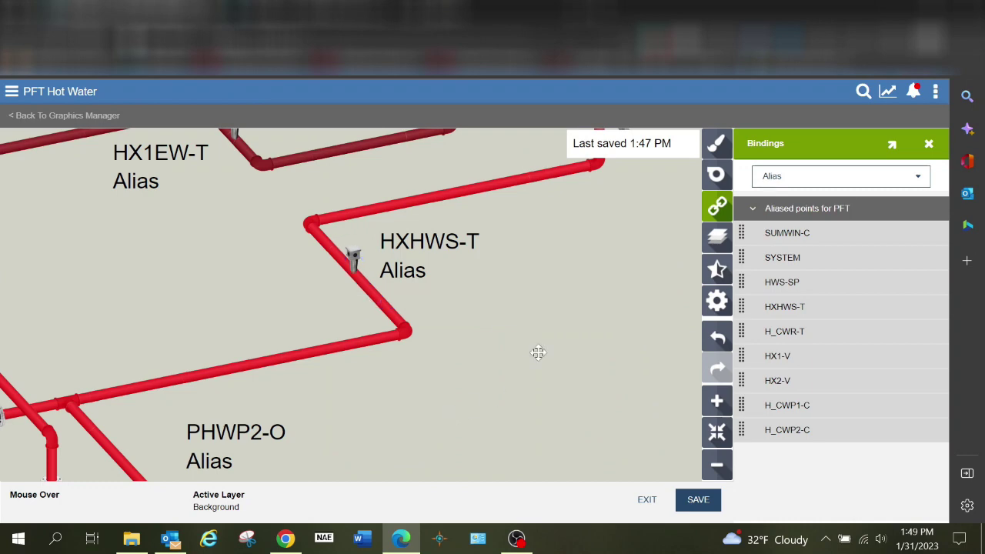
scroll(484, 338, "down", 3)
scroll(510, 237, "up", 5)
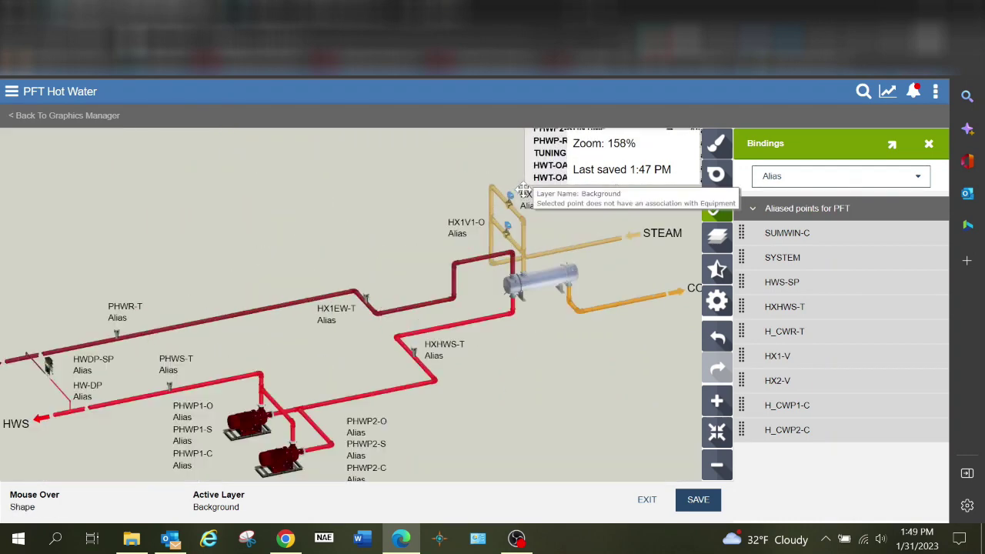
scroll(343, 299, "down", 2)
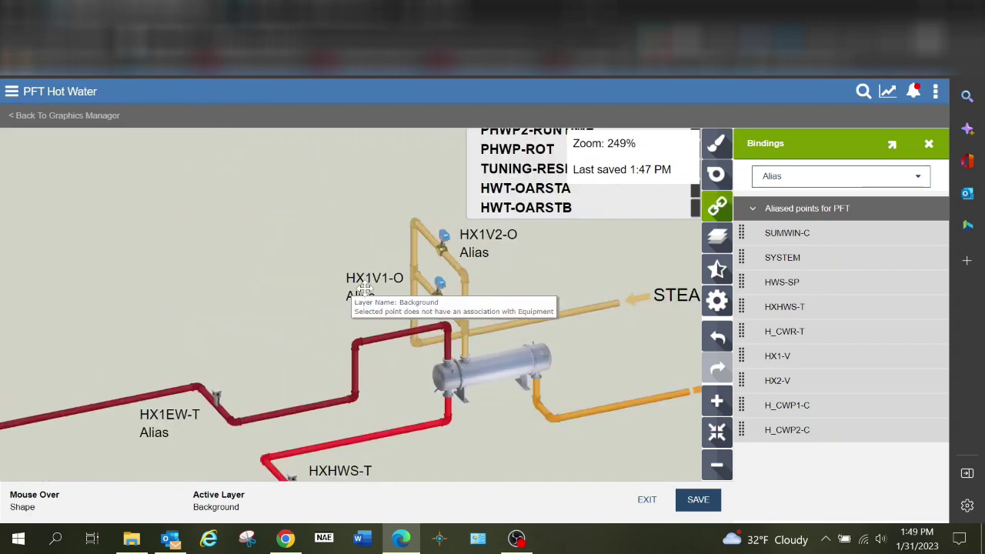
left_click(438, 285)
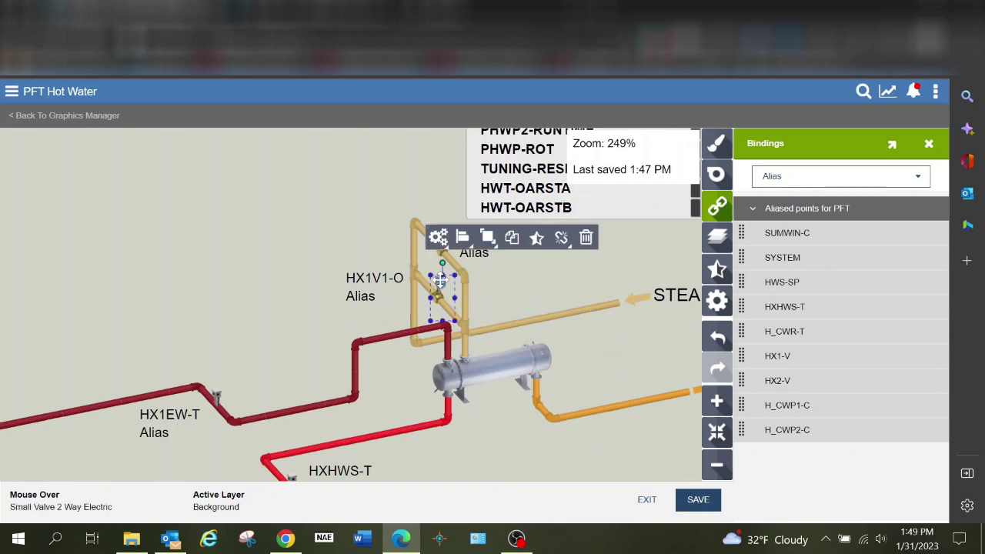
left_click(567, 241)
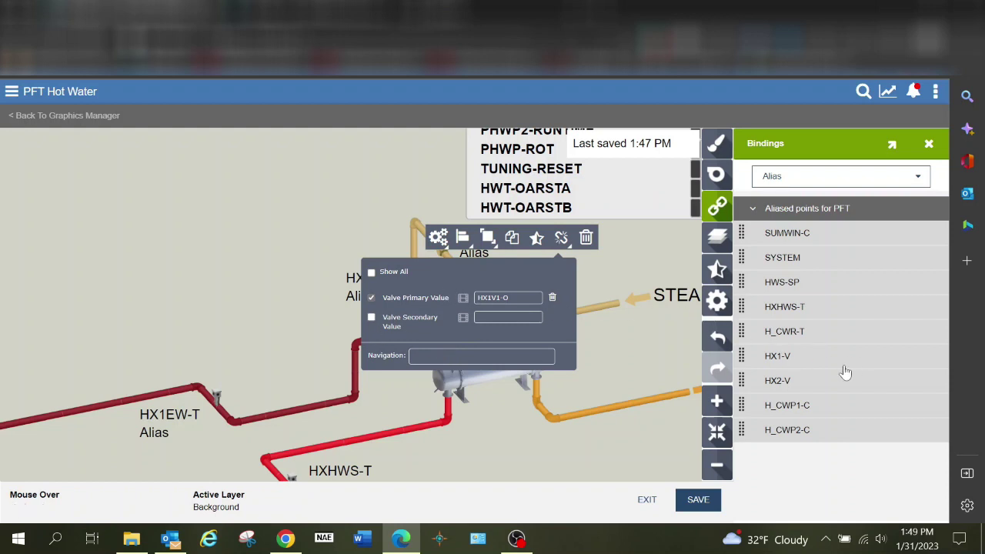
left_click_drag(815, 362, 523, 297)
left_click(271, 254)
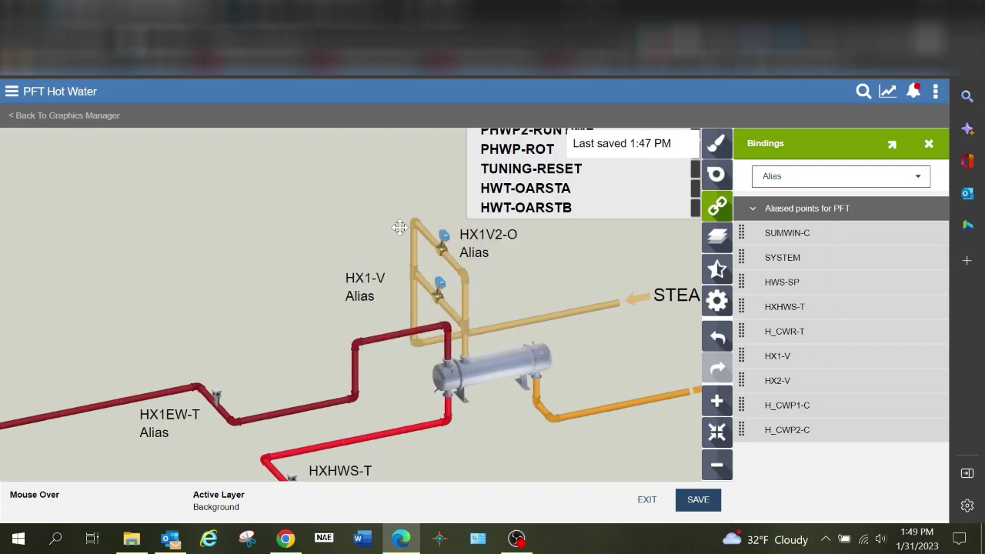
- Bind the primary value of the upper steam valve, HX1V2-O, to the aliased point HX2-V
left_click(437, 238)
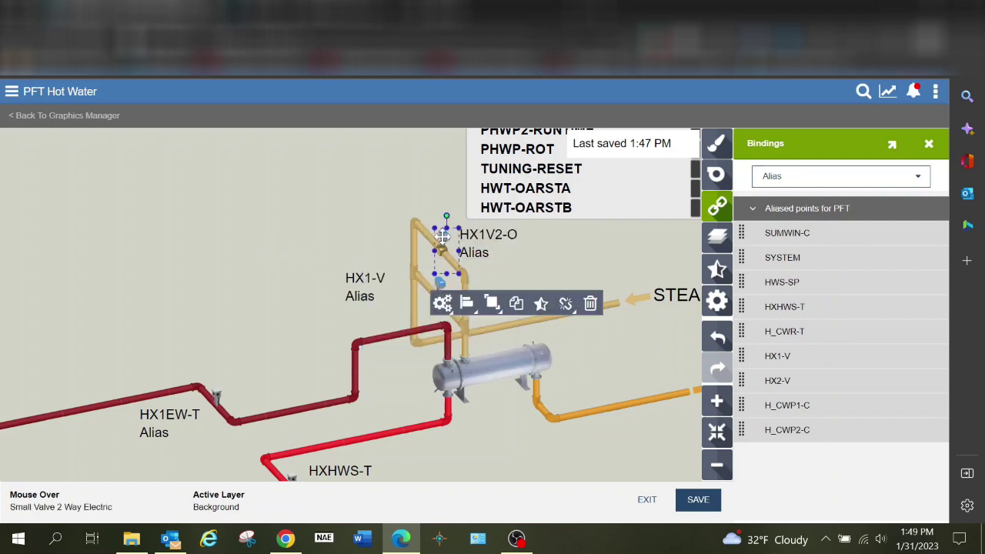
left_click(567, 305)
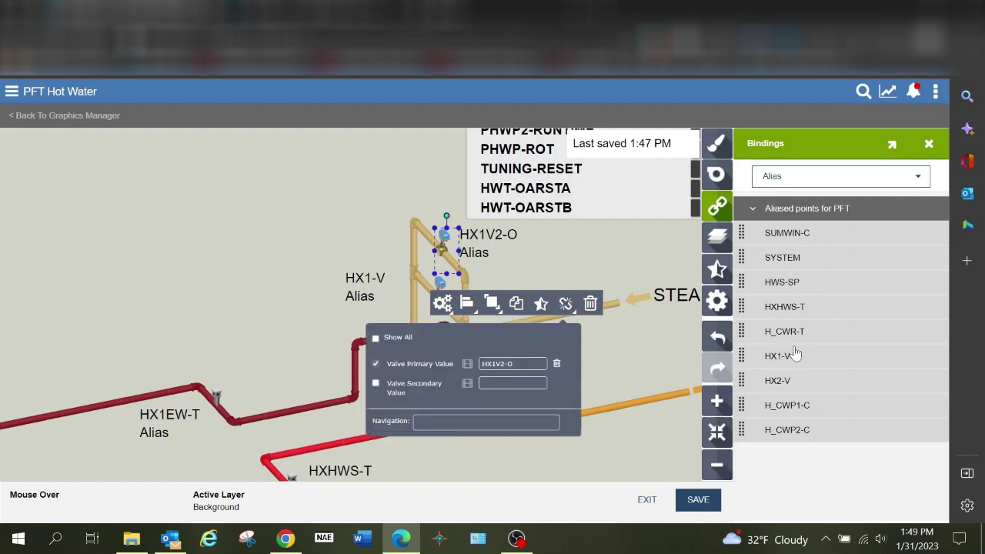
left_click_drag(804, 390, 511, 365)
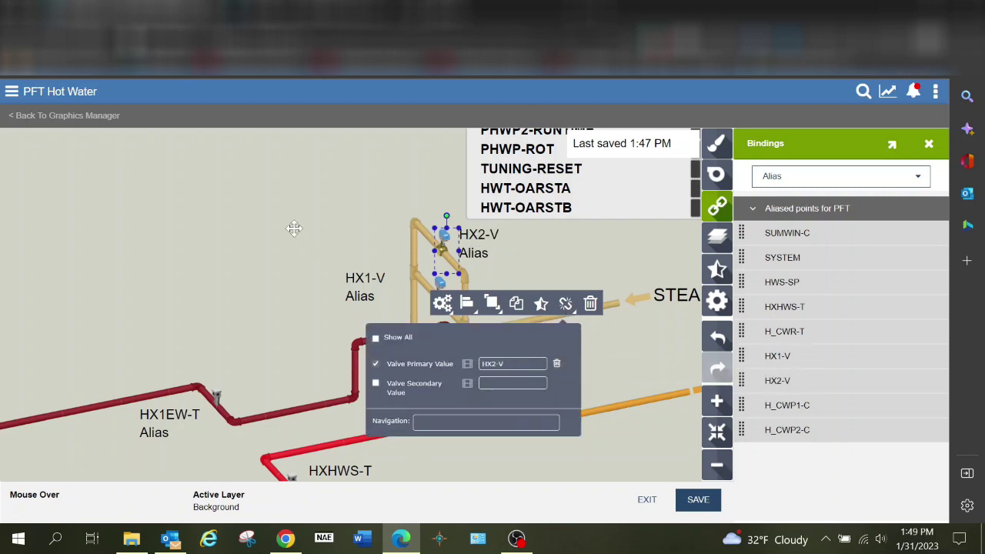
left_click(272, 214)
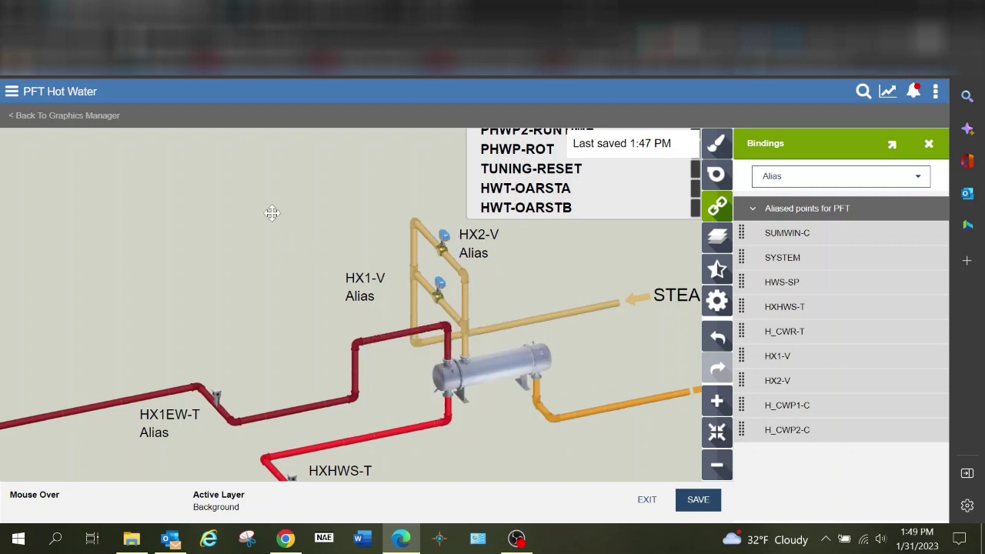
- Bind both the input and output primary values of the shell heat exchanger to the aliased point HX1-V
left_click(496, 371)
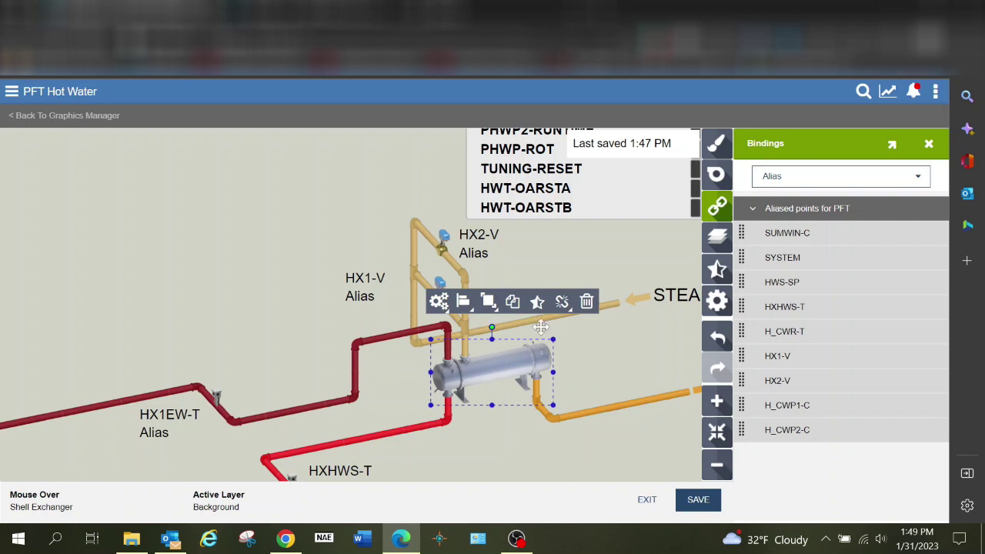
left_click(561, 302)
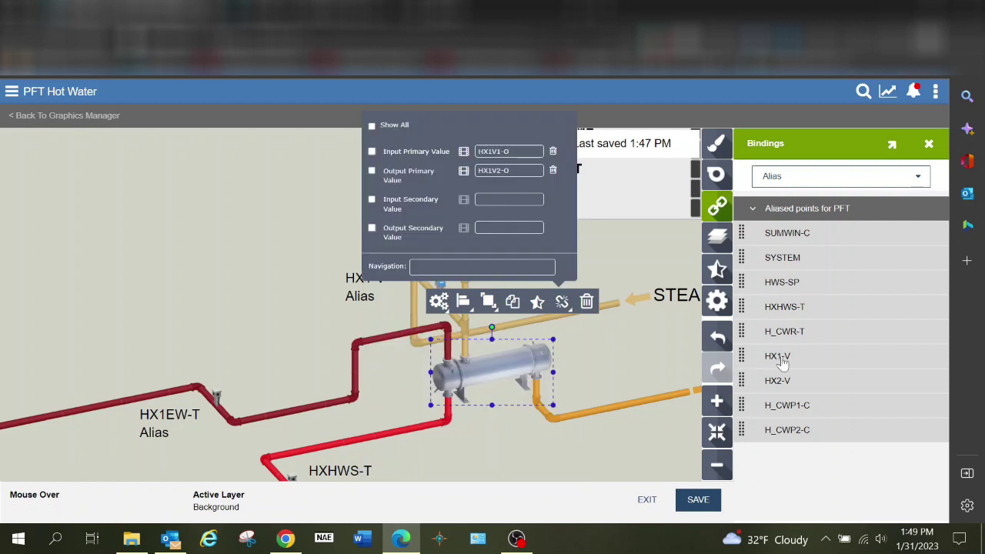
left_click_drag(792, 362, 508, 155)
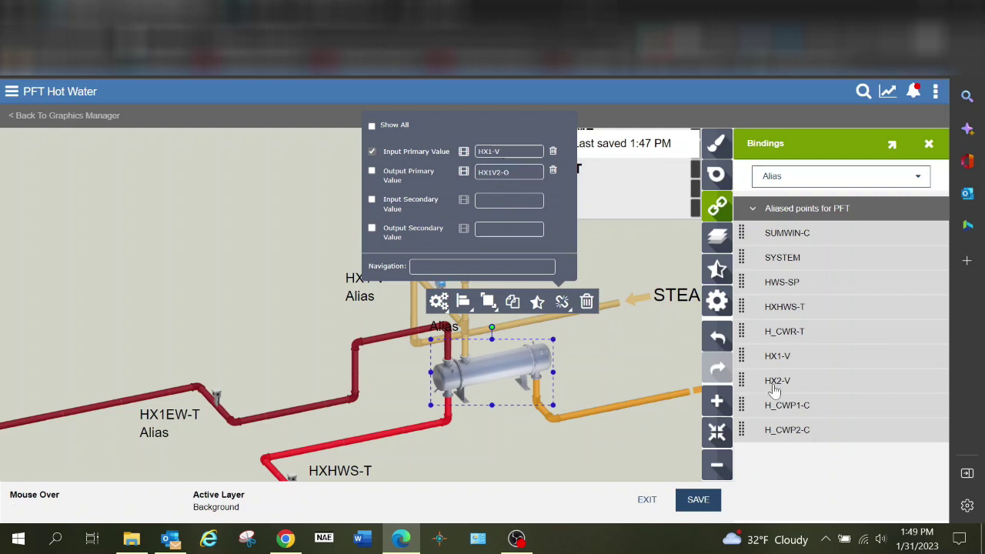
left_click_drag(777, 359, 492, 181)
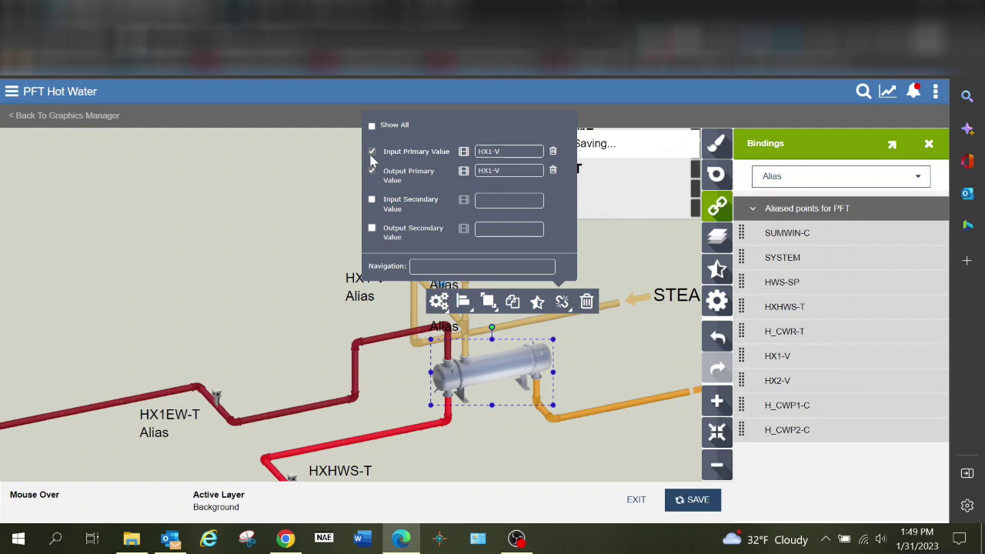
- Turn off the display of the heat exchanger's input and output primary values and save the PFT Hot Water graphic
left_click(371, 152)
left_click(372, 171)
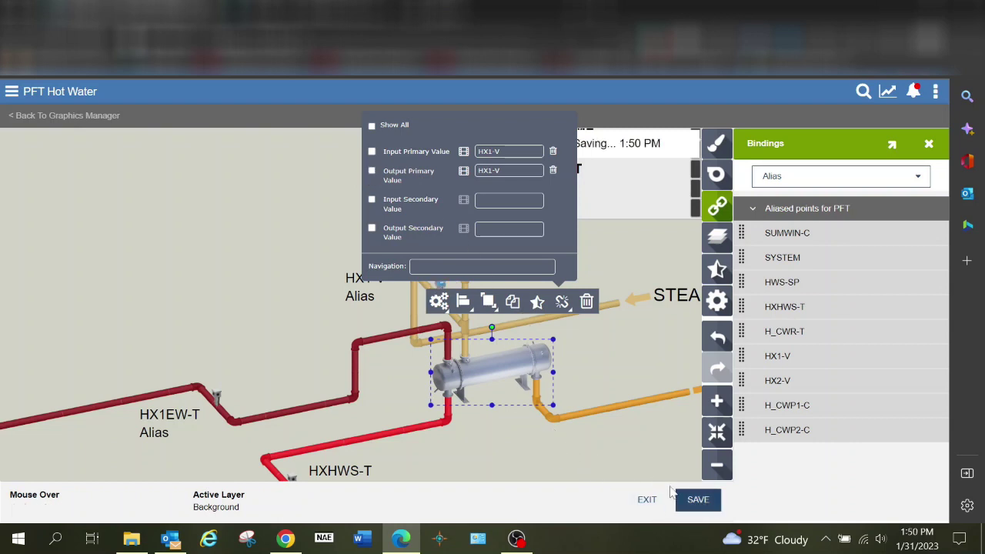
left_click(695, 504)
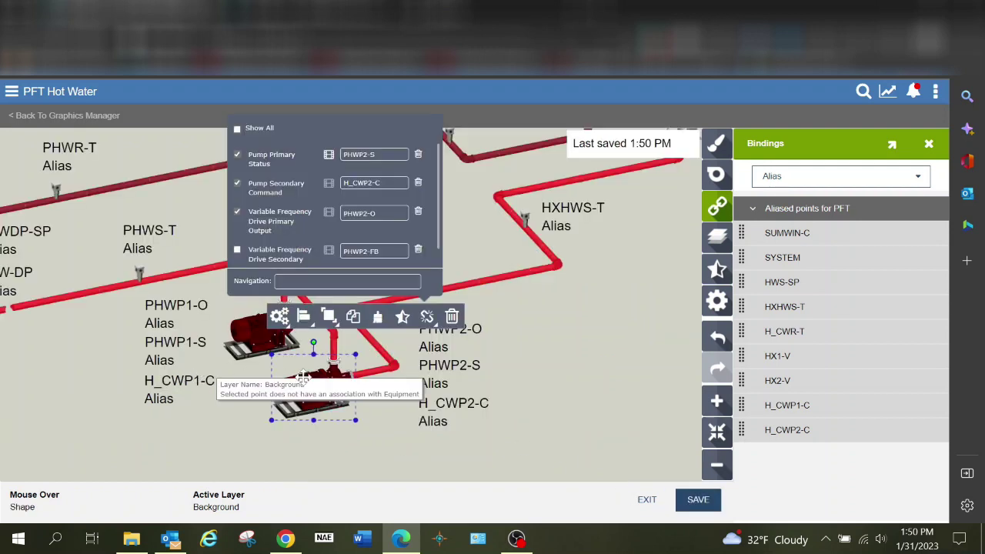
left_click(700, 504)
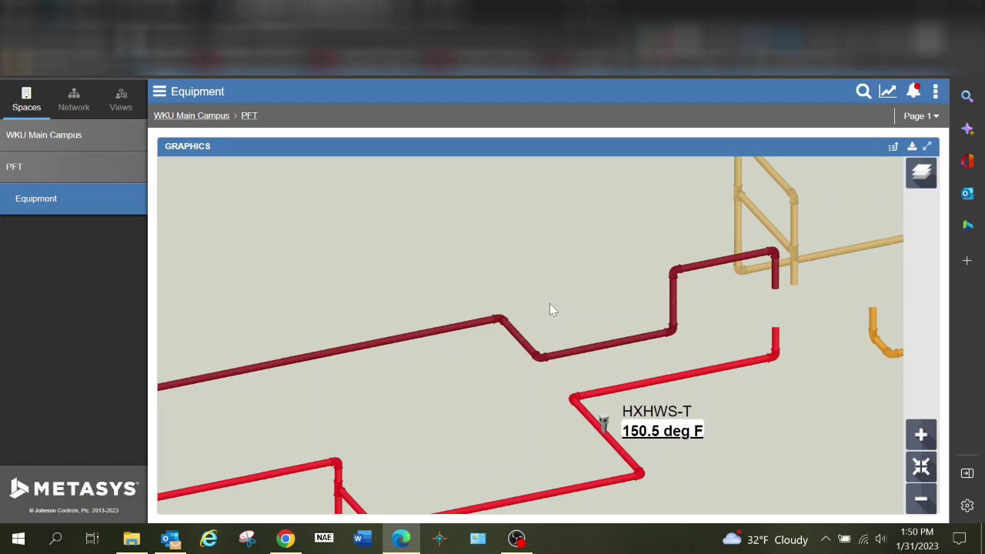
- Examine the steam valve, heat exchanger, supply temperature and pump symbols in PFT's live hot water graphic
scroll(629, 396, "down", 3)
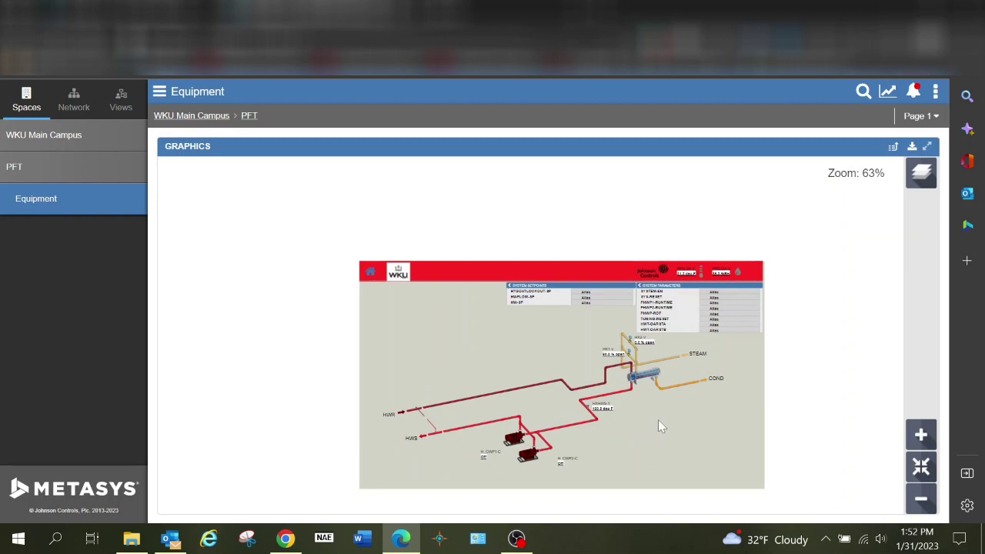
scroll(620, 407, "up", 3)
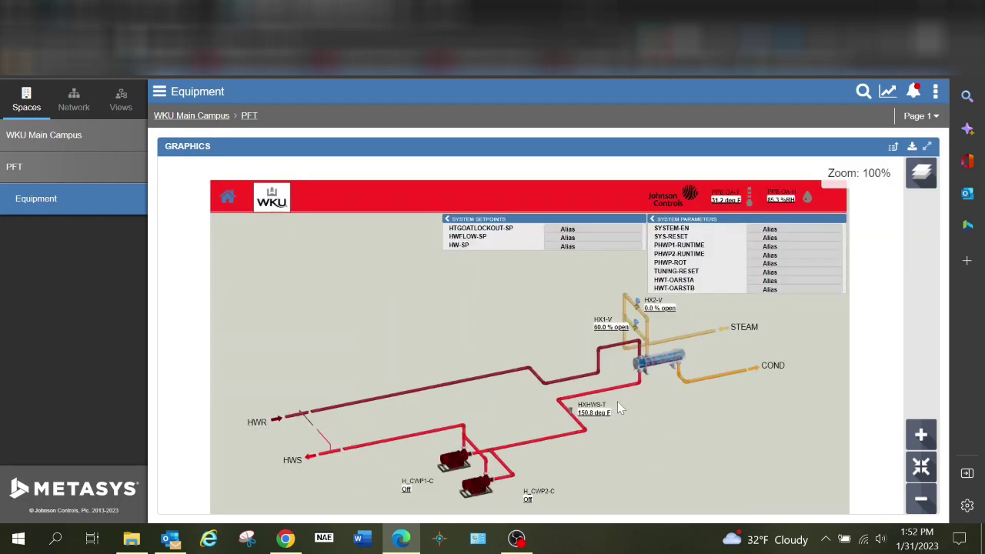
scroll(636, 400, "down", 3)
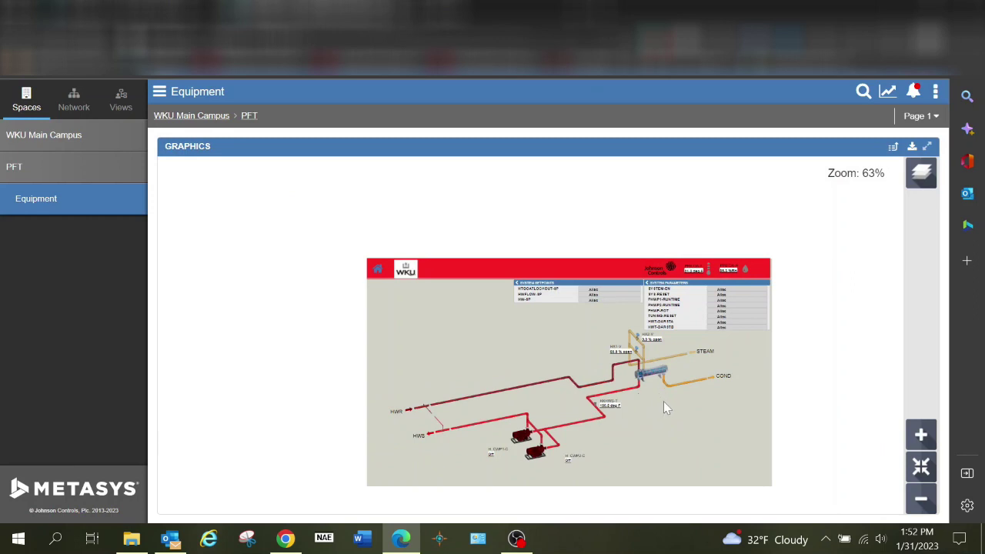
scroll(663, 401, "up", 3)
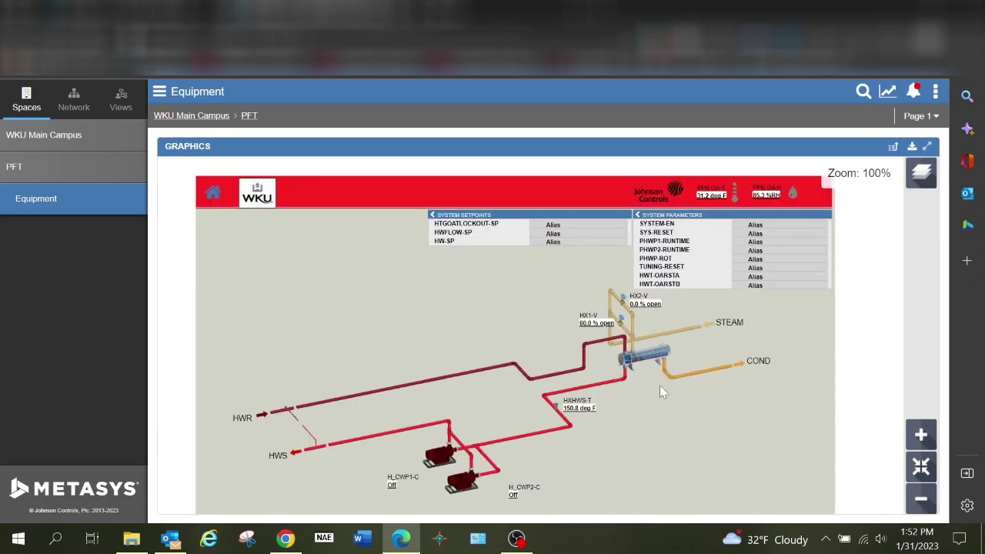
left_click_drag(653, 407, 657, 453)
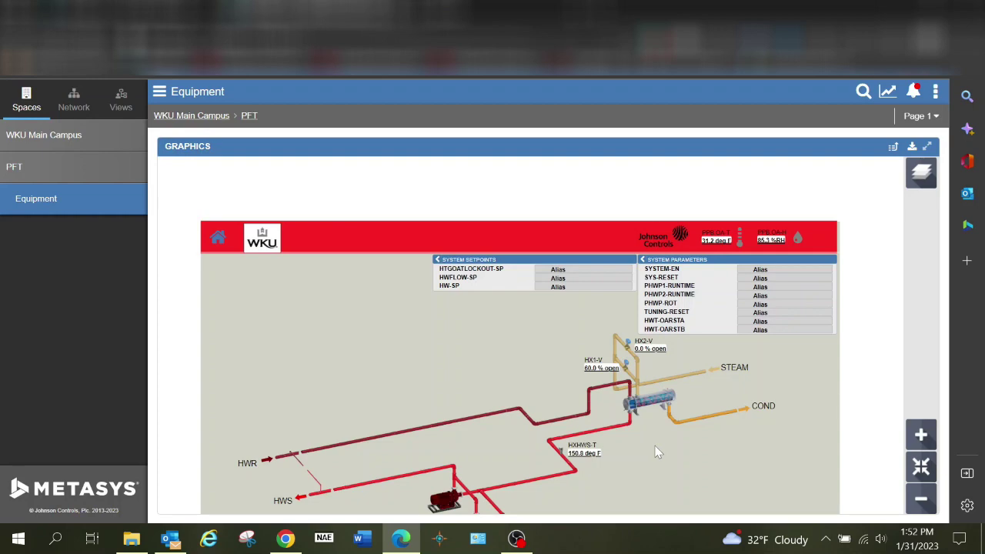
scroll(619, 468, "down", 3)
scroll(617, 490, "up", 3)
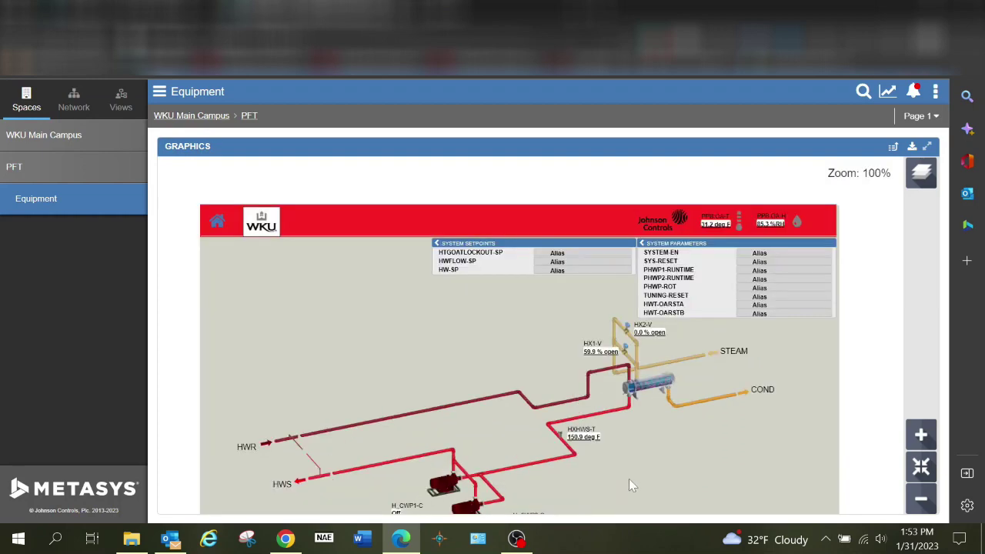
left_click_drag(632, 473, 627, 445)
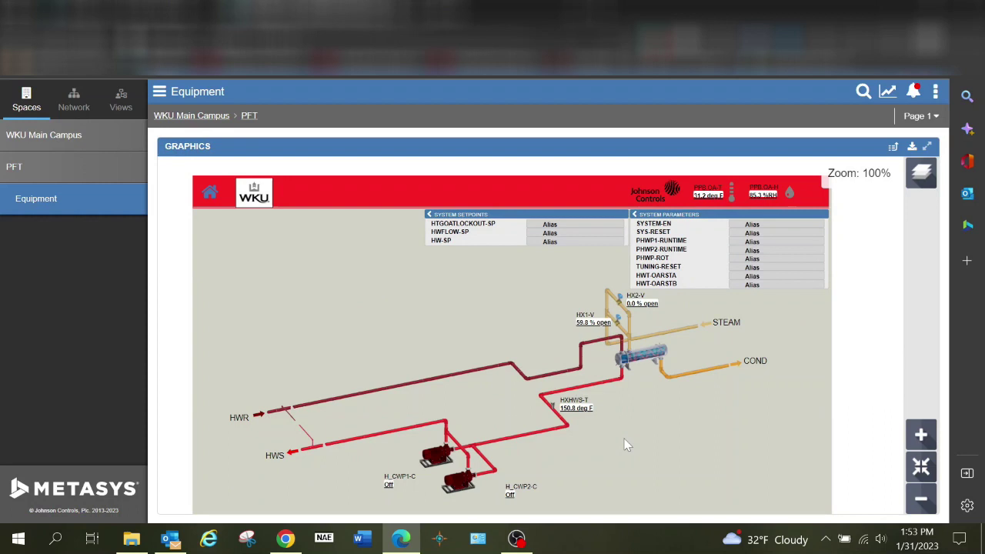
mouse_move(629, 426)
left_mouse_down()
mouse_move(630, 438)
mouse_move(644, 429)
left_mouse_up()
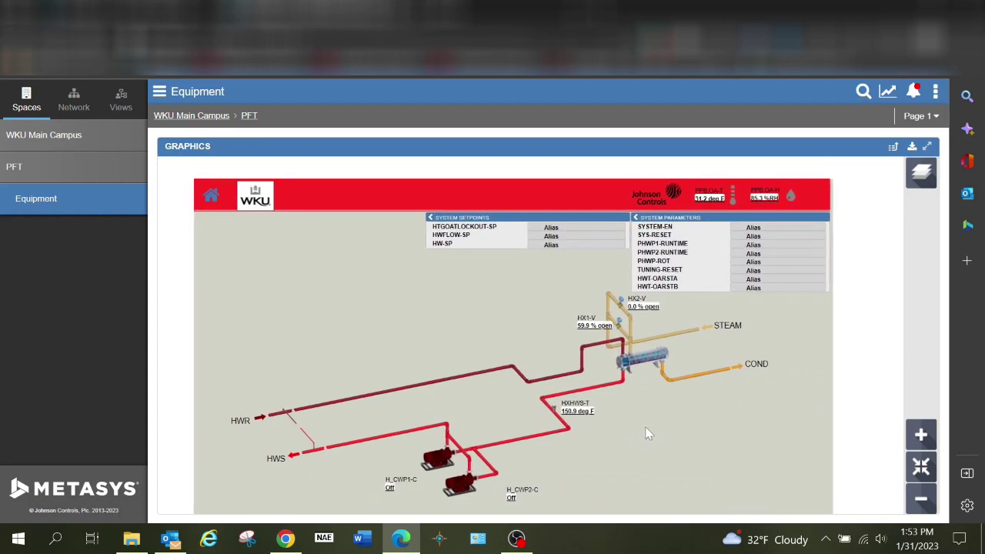